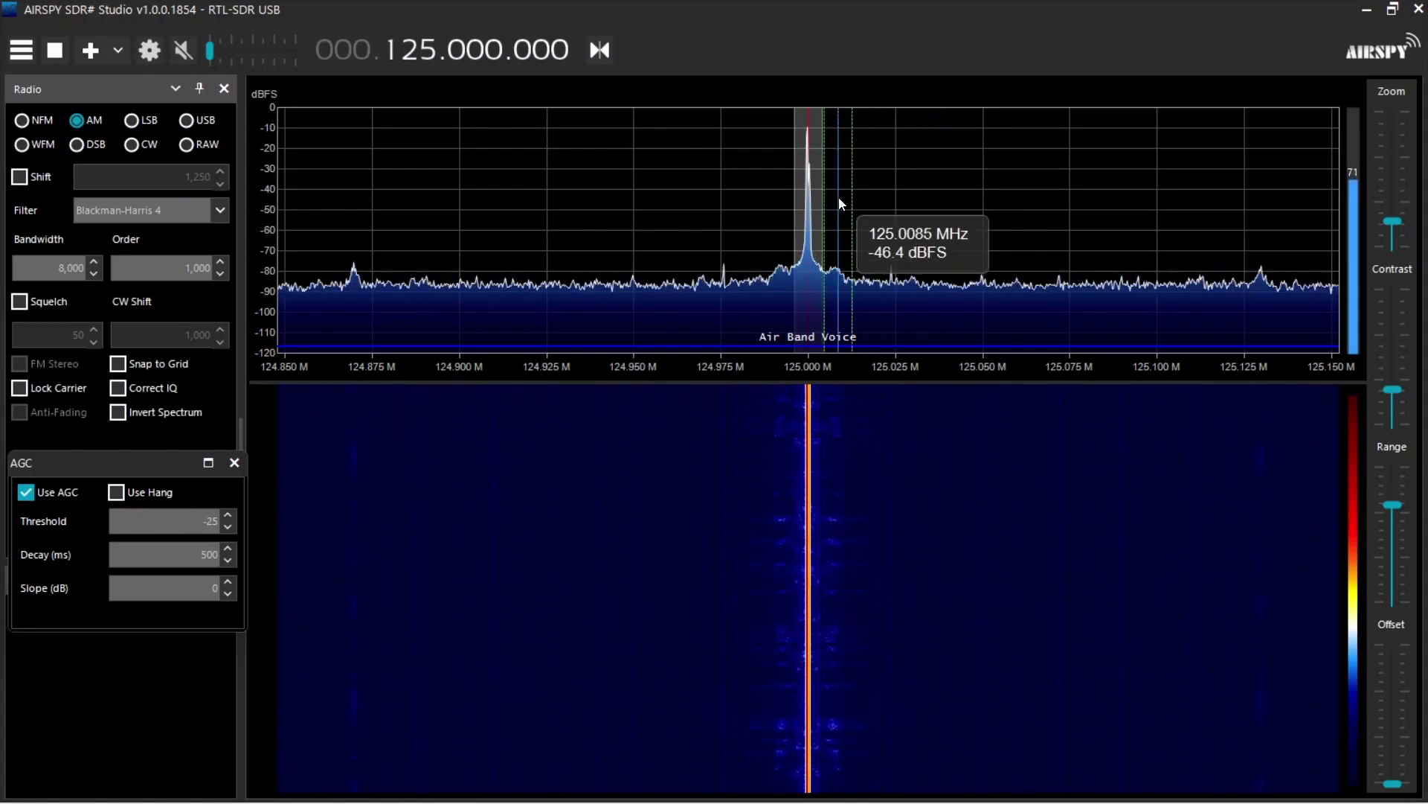
Step the tuning up from 125 MHz to 126 MHz to look for active air band signals.
mouse_move(802, 192)
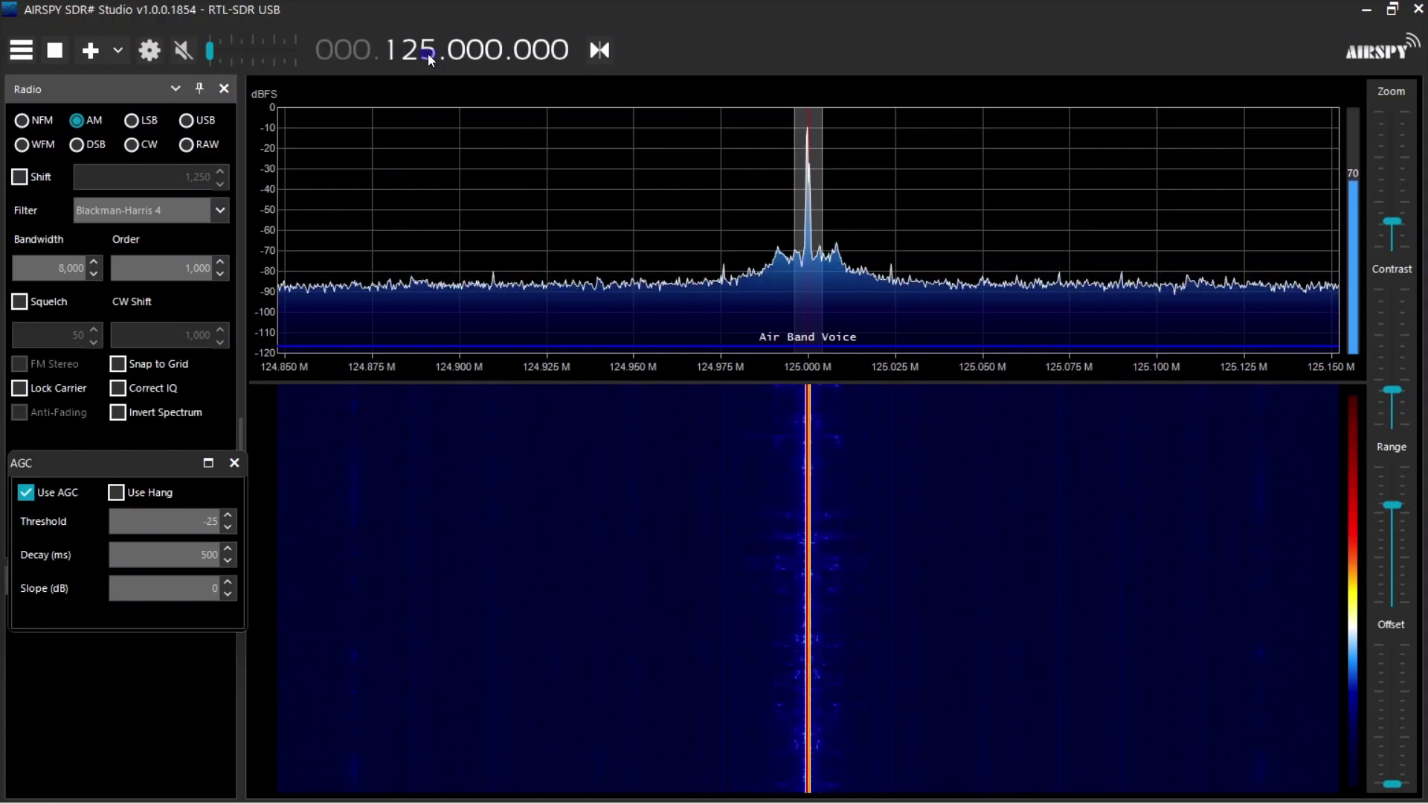
scroll(427, 53, "up", 1)
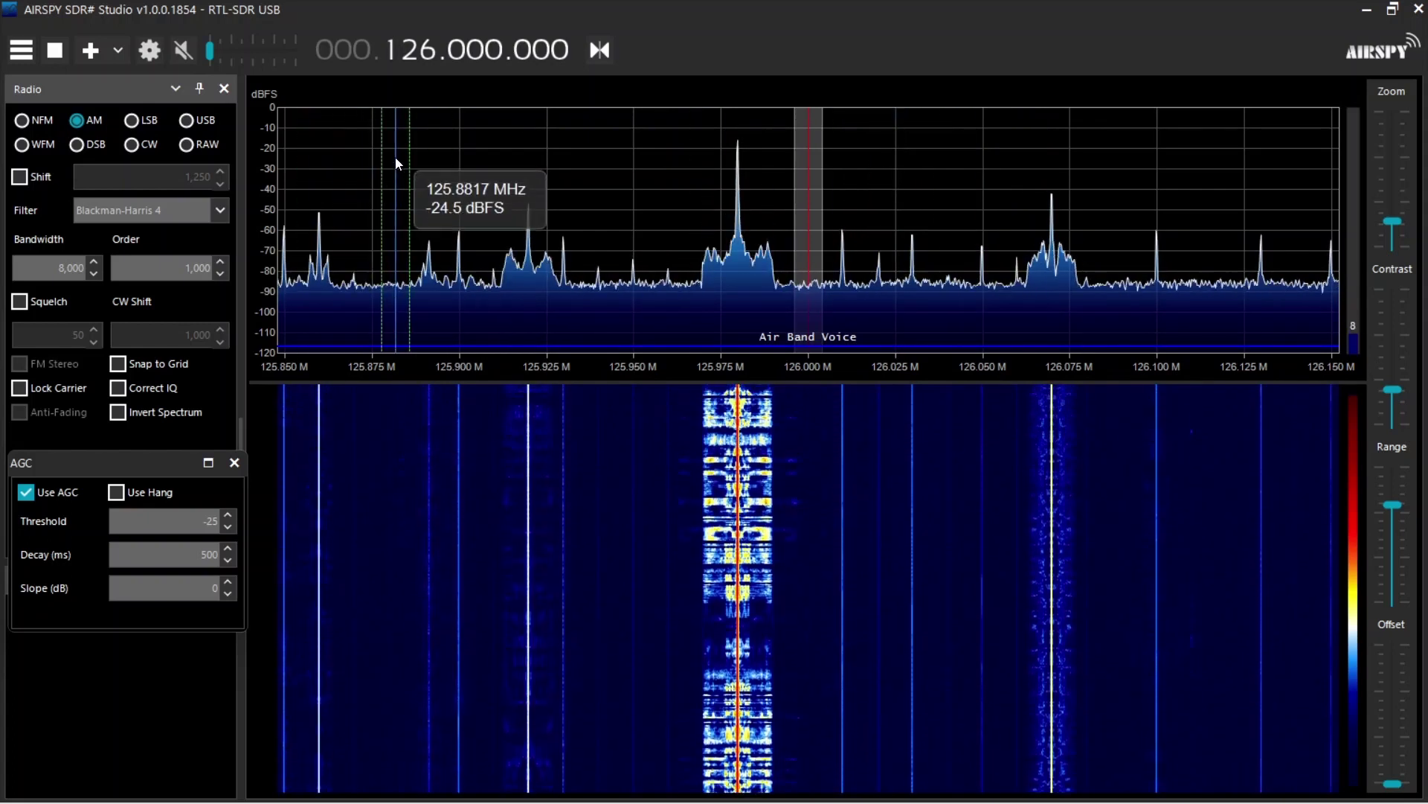
Retune to 125 MHz, place the RTL-SDR Controller beside the spectrum and raise RF gain to 42.1 dB.
left_click(428, 50)
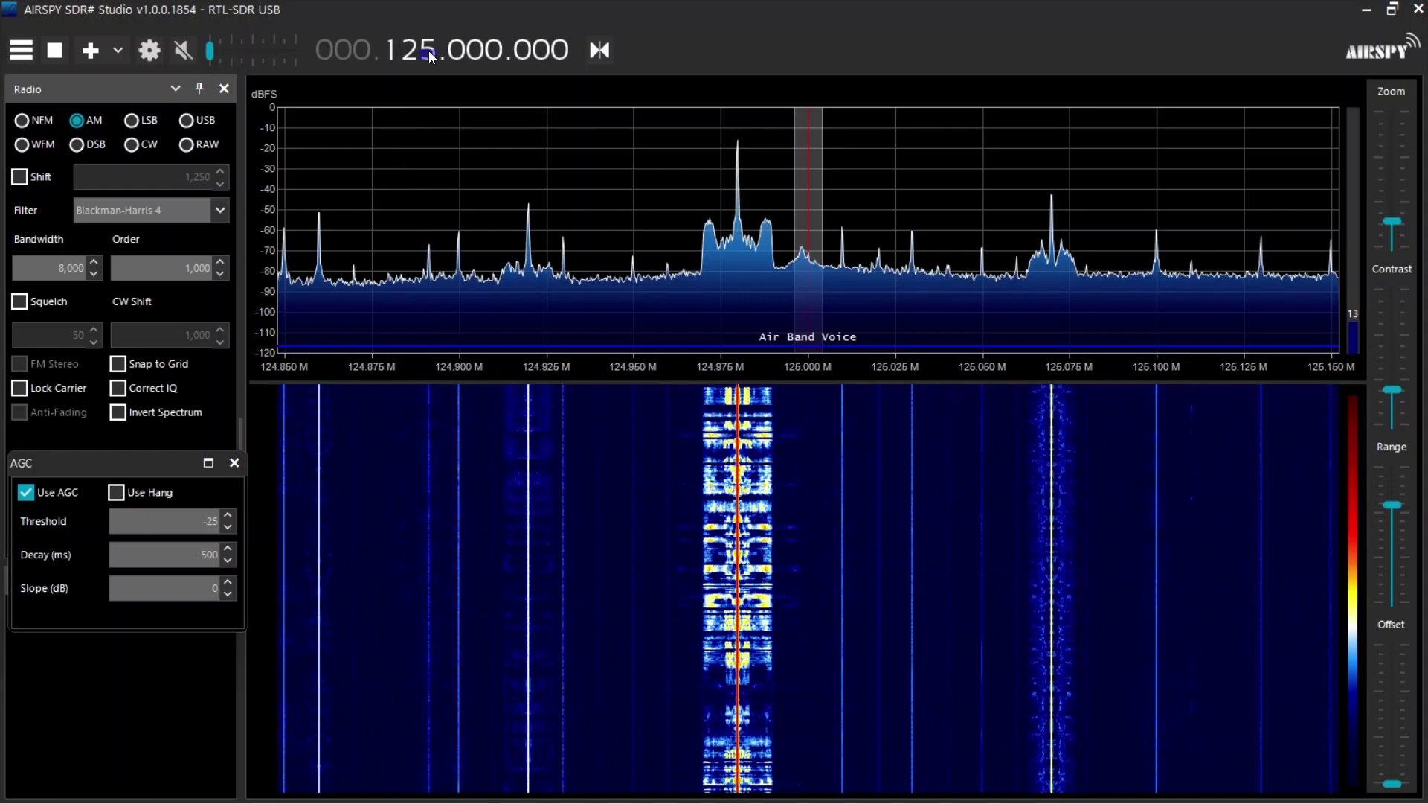
left_click(150, 51)
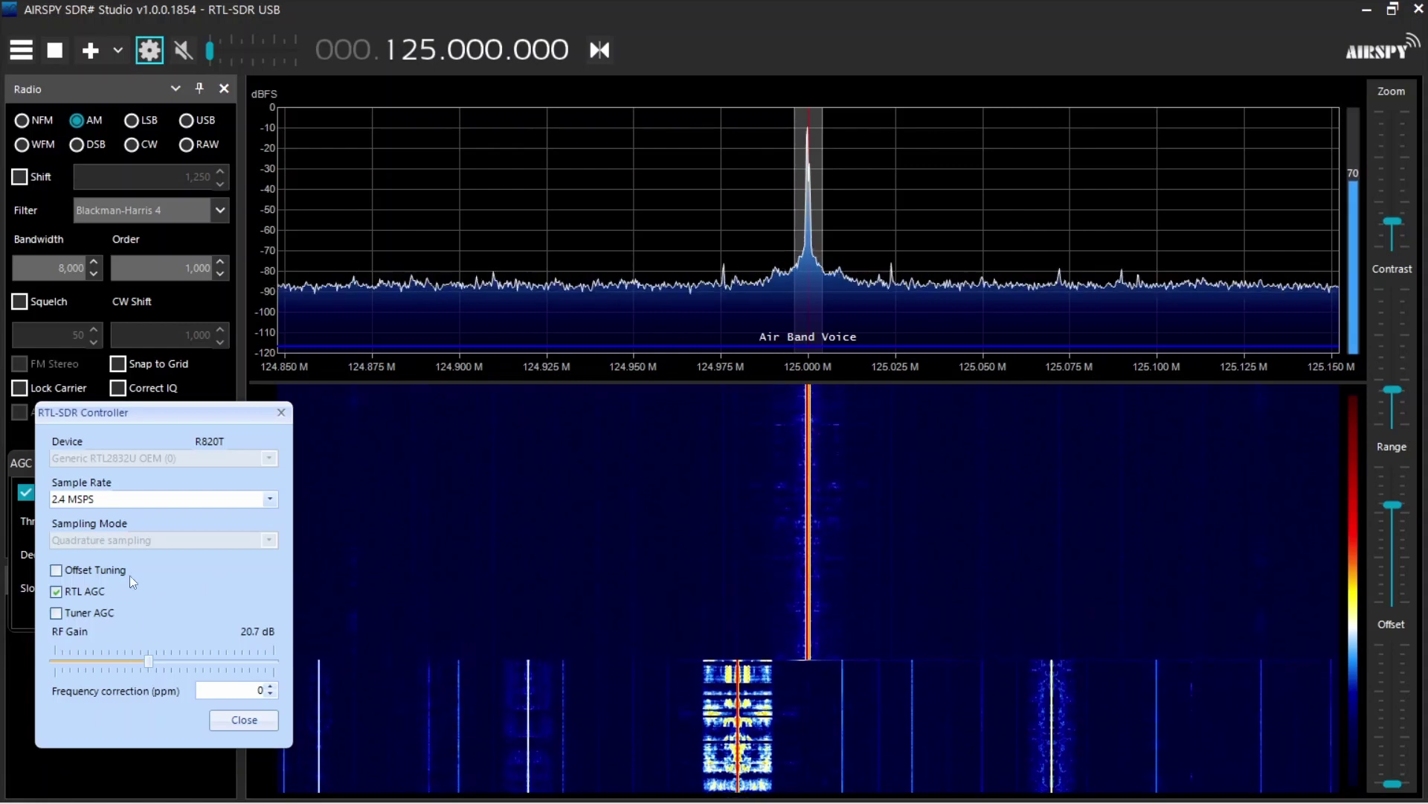
left_click_drag(180, 415, 393, 462)
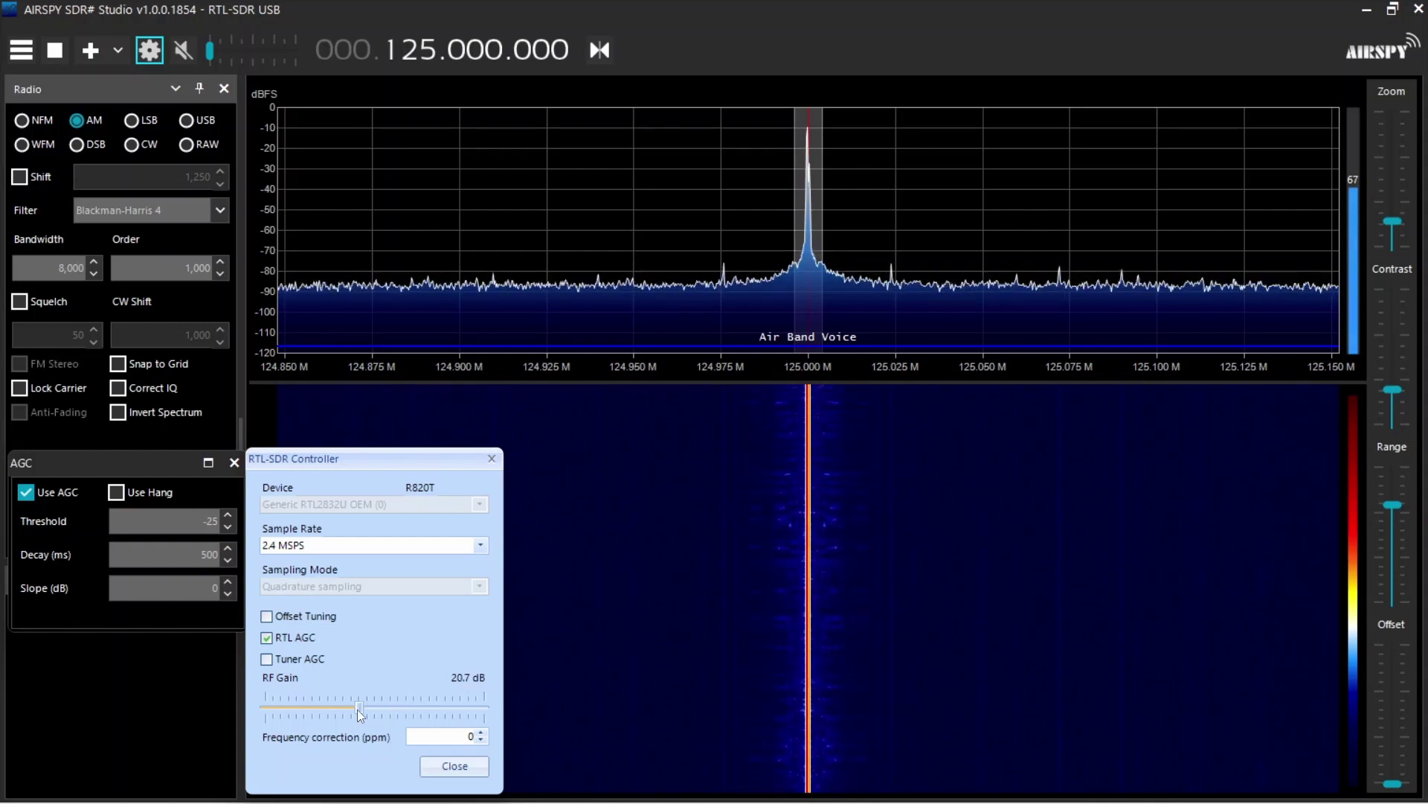
left_click(390, 709)
left_click(446, 709)
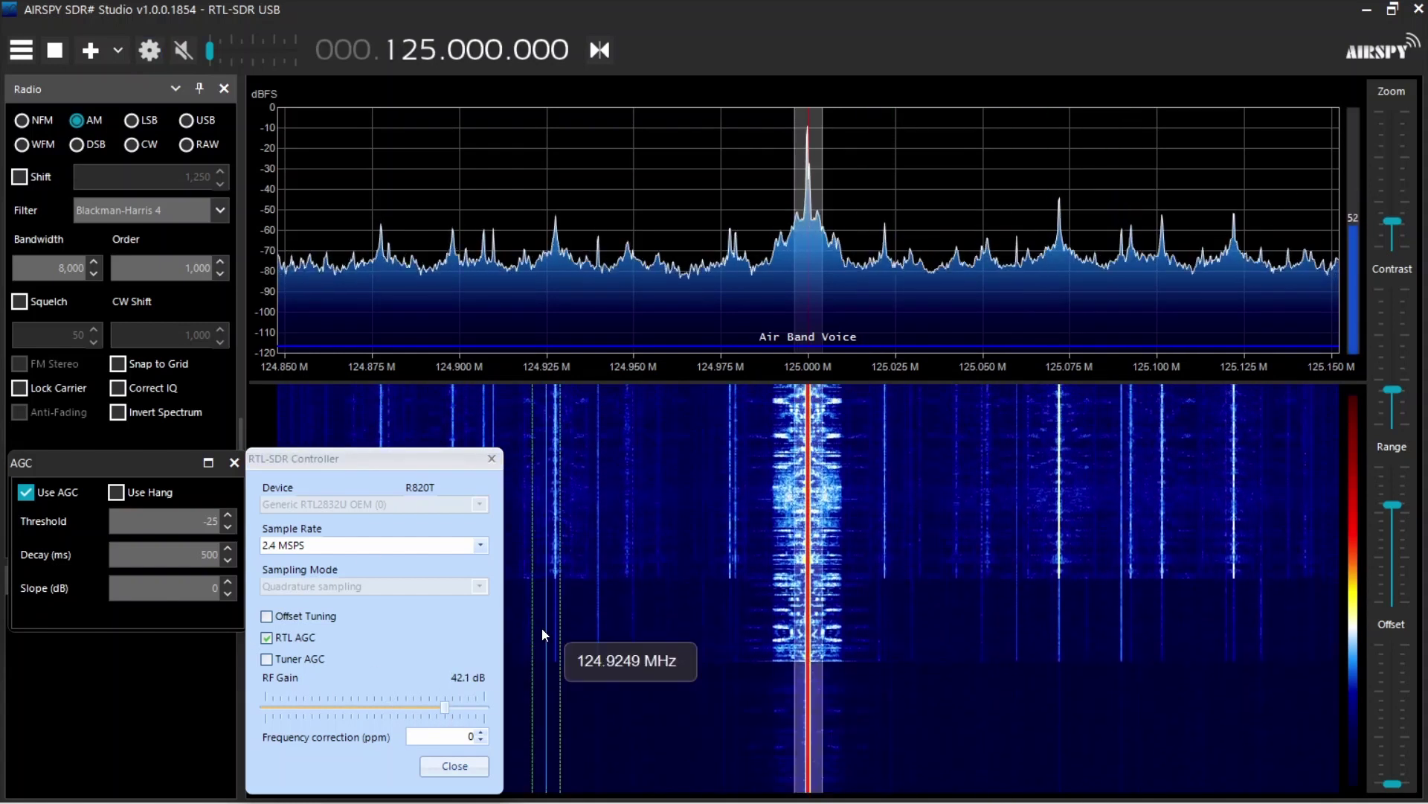
Reset RF gain to 20.7 dB, tune to the quiet 125.060 MHz channel, then slide toward 125.115 MHz.
left_click(358, 707)
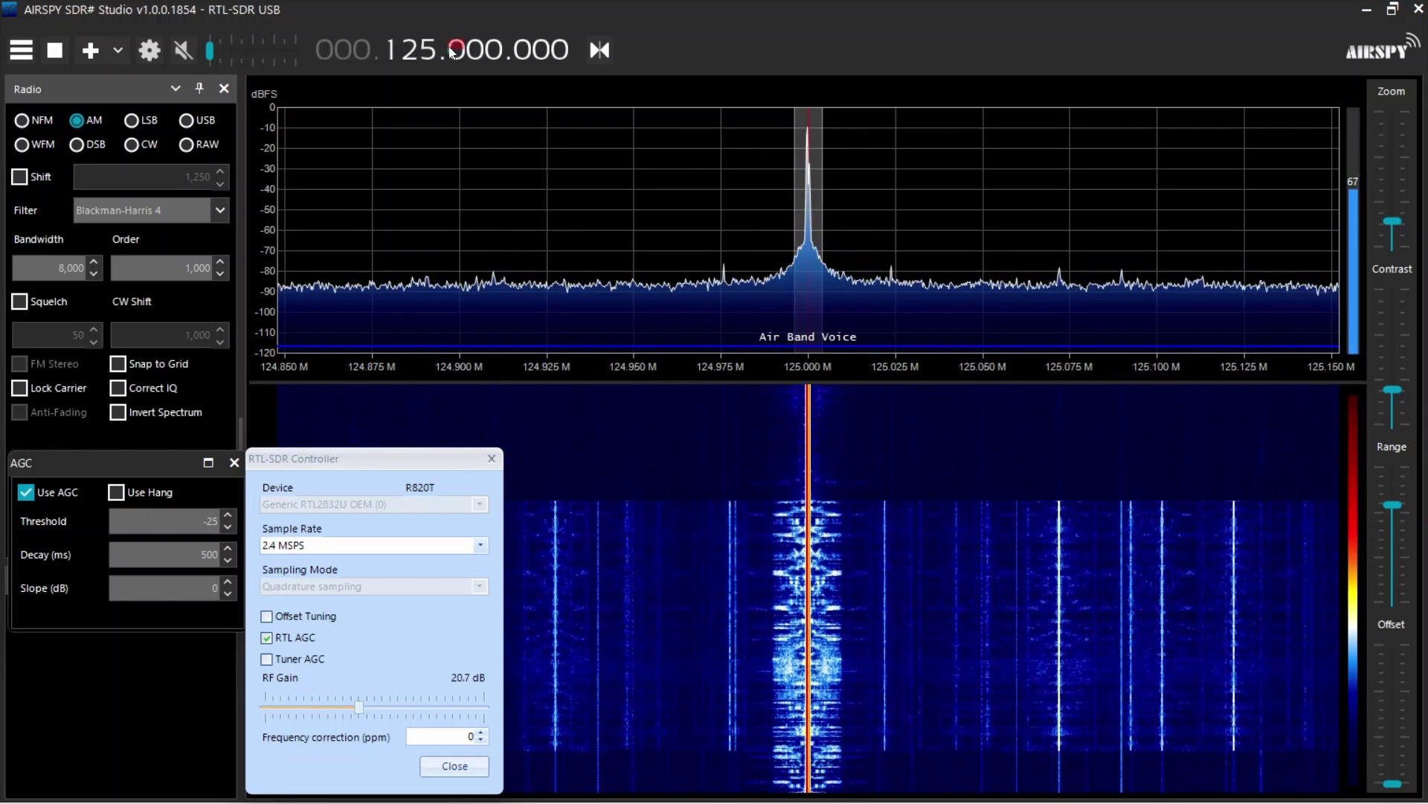
scroll(477, 55, "up", 4)
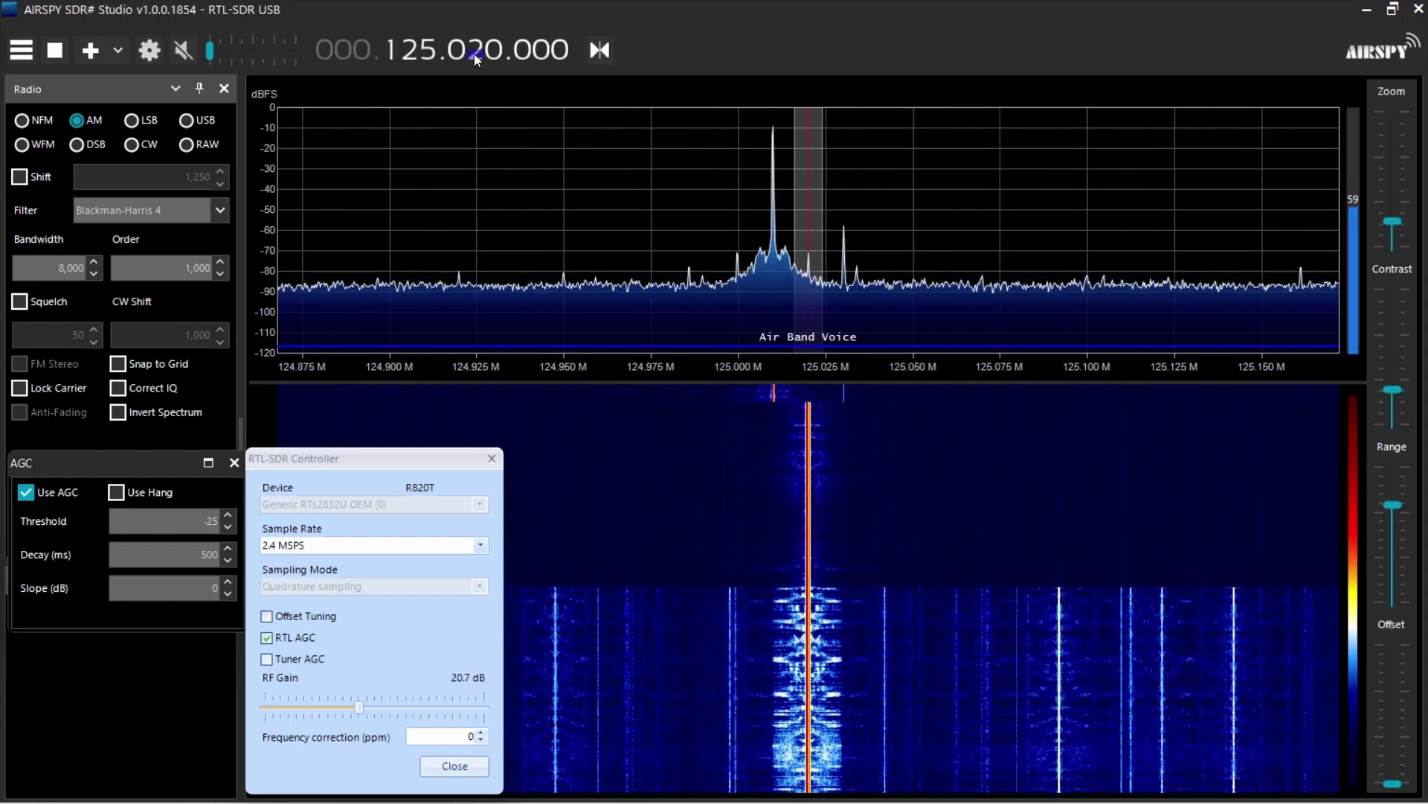
scroll(479, 50, "up", 2)
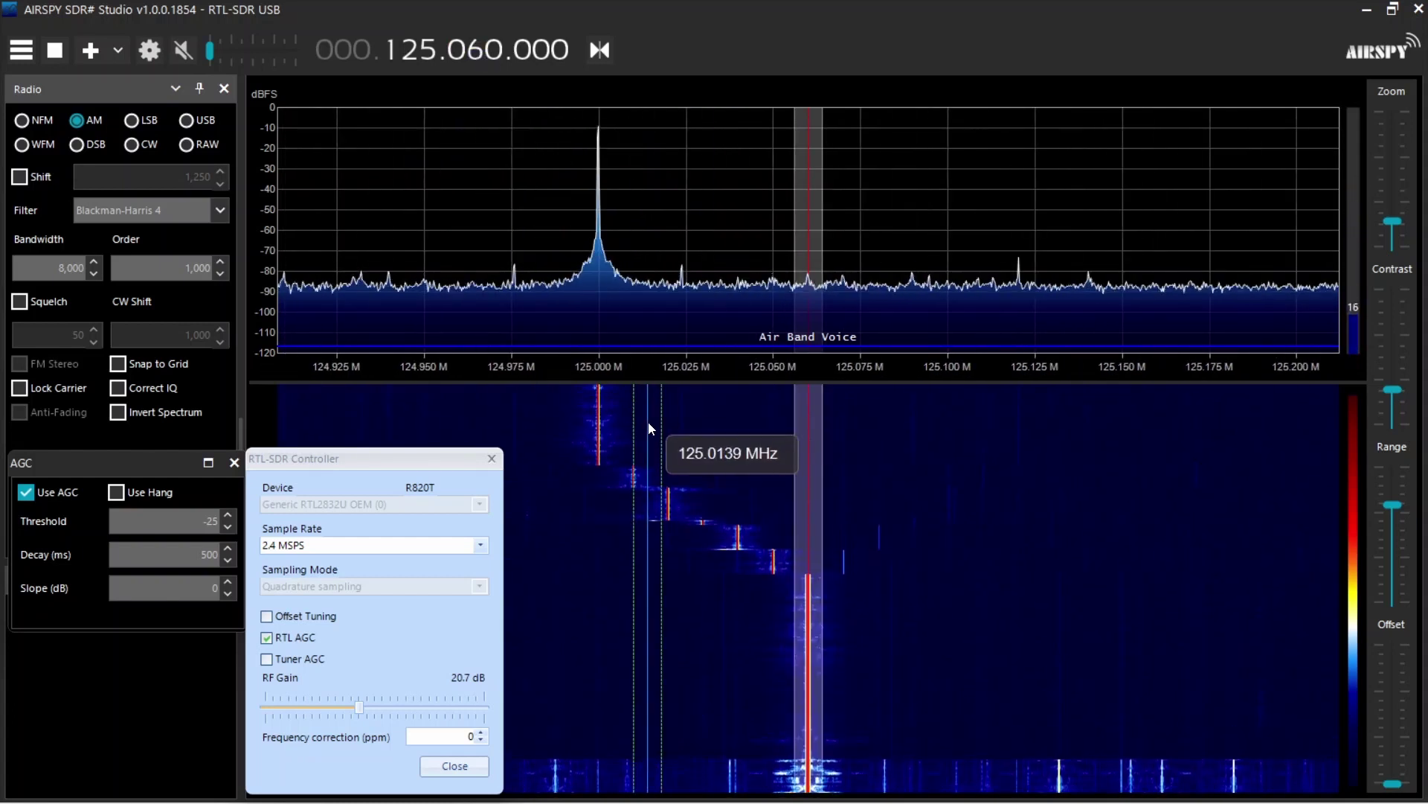
left_click(845, 329)
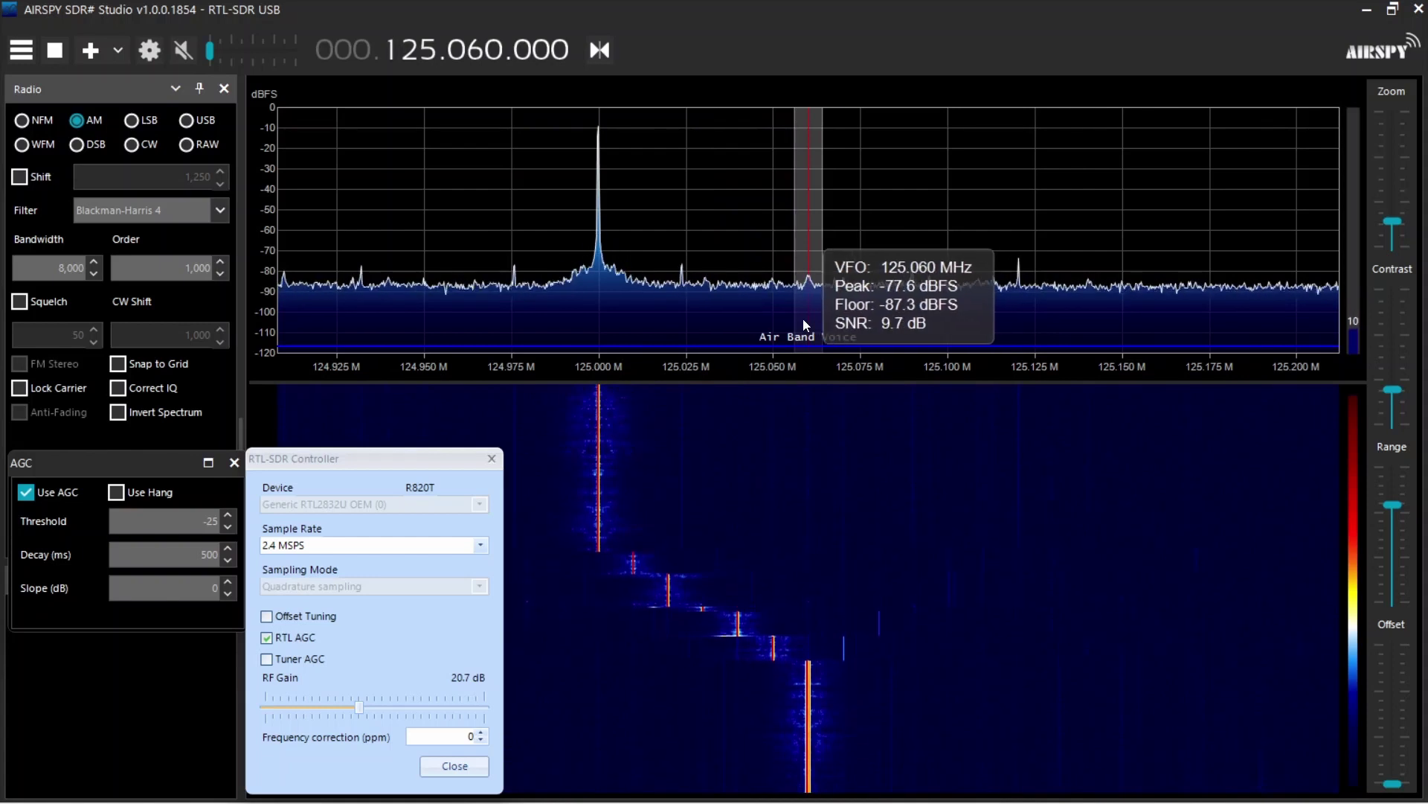
left_click_drag(856, 337, 955, 352)
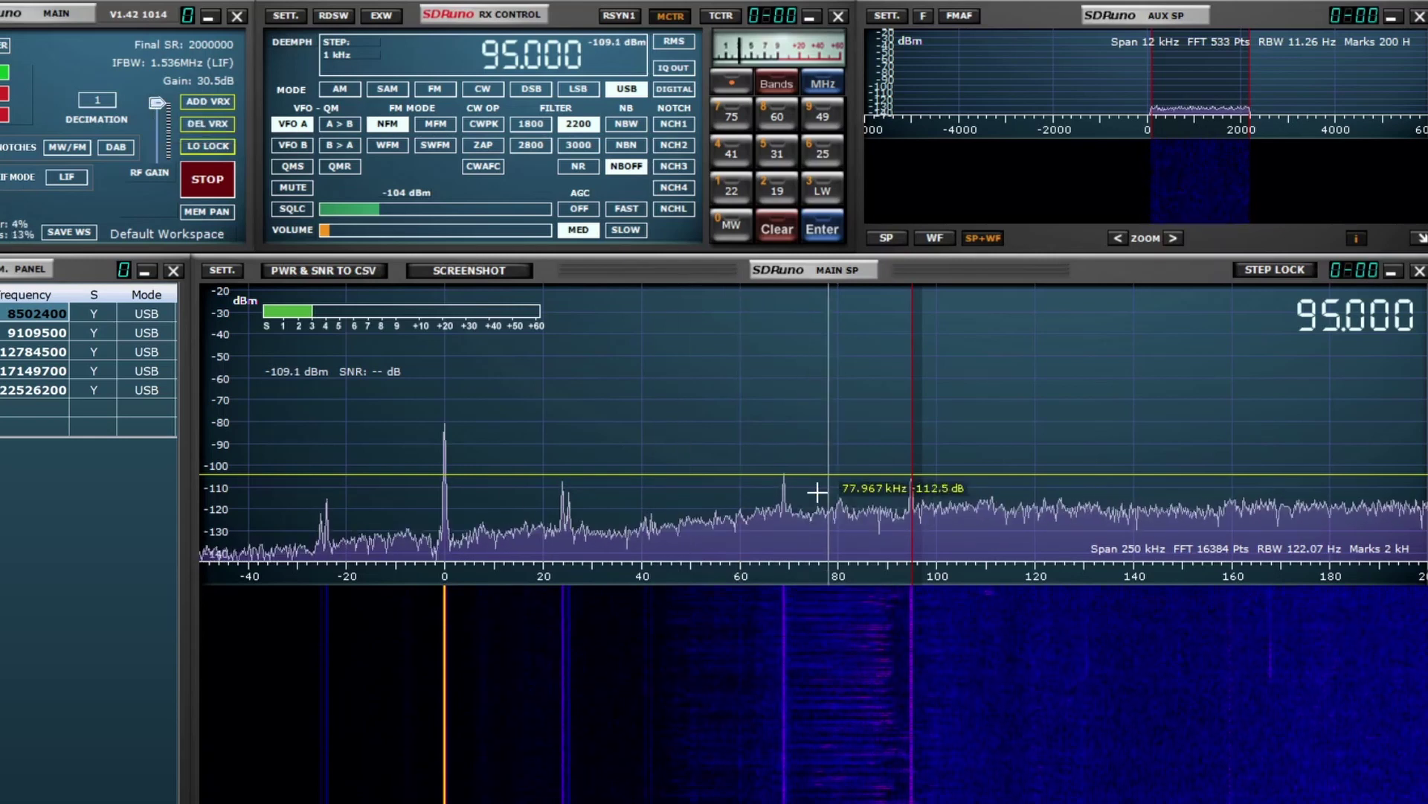
Tune to the 69 kHz signal, lower volume and RF gain to 16.2 dB, then pan toward higher frequencies.
left_click(783, 500)
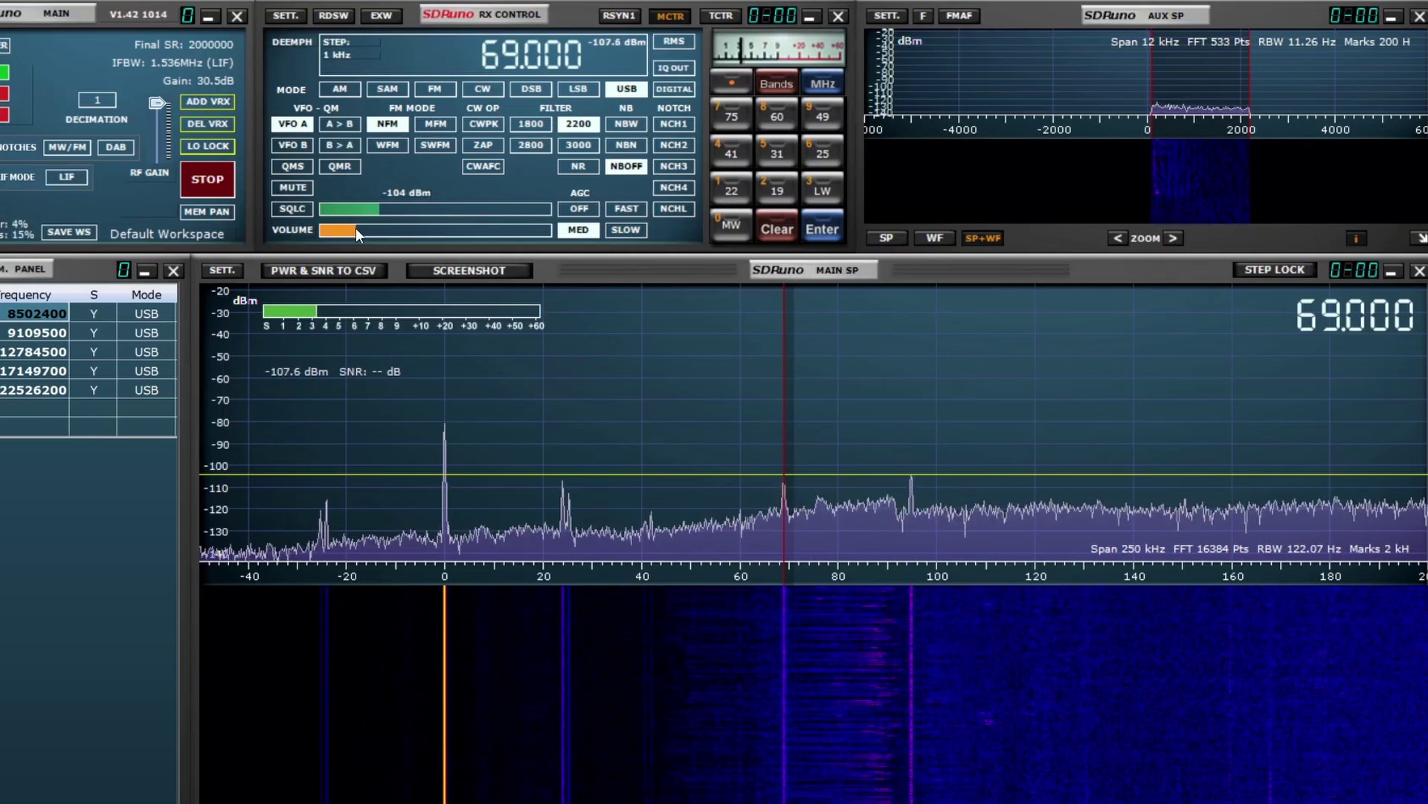
left_click_drag(355, 228, 335, 228)
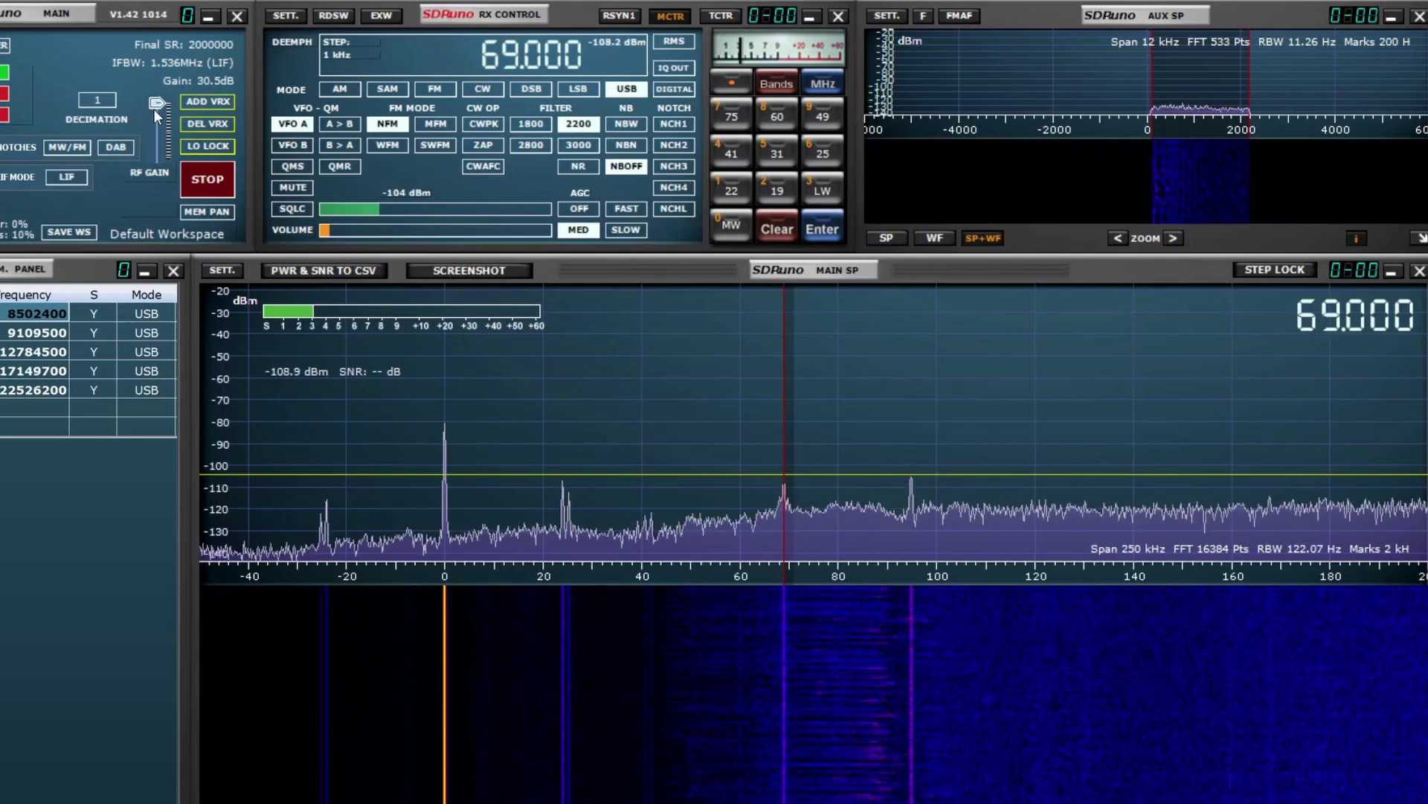
left_click_drag(154, 109, 160, 113)
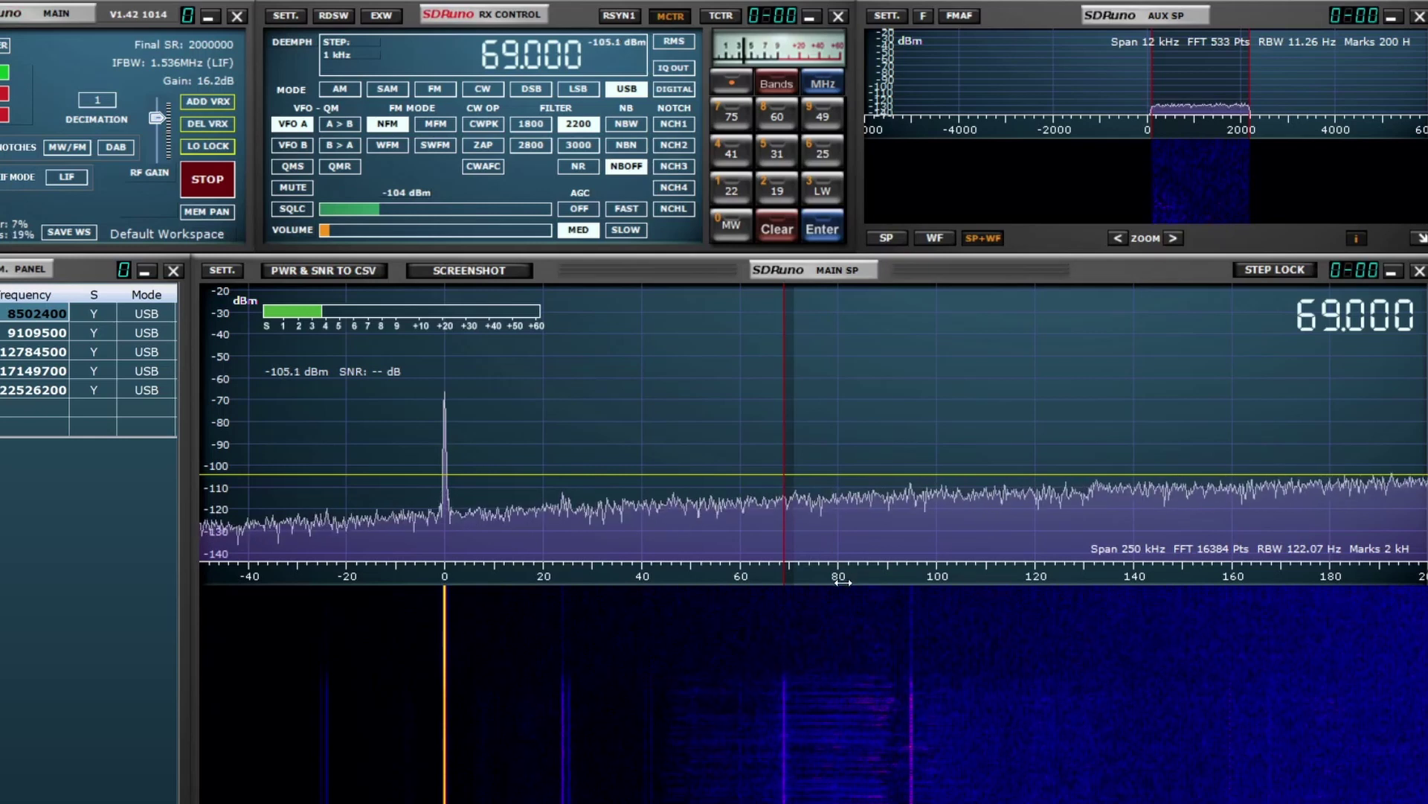
left_click_drag(877, 575, 211, 591)
Pan to the 240–480 kHz longwave range, raise RF gain to 30.5 dB and turn the volume up.
left_click_drag(1078, 580, 353, 583)
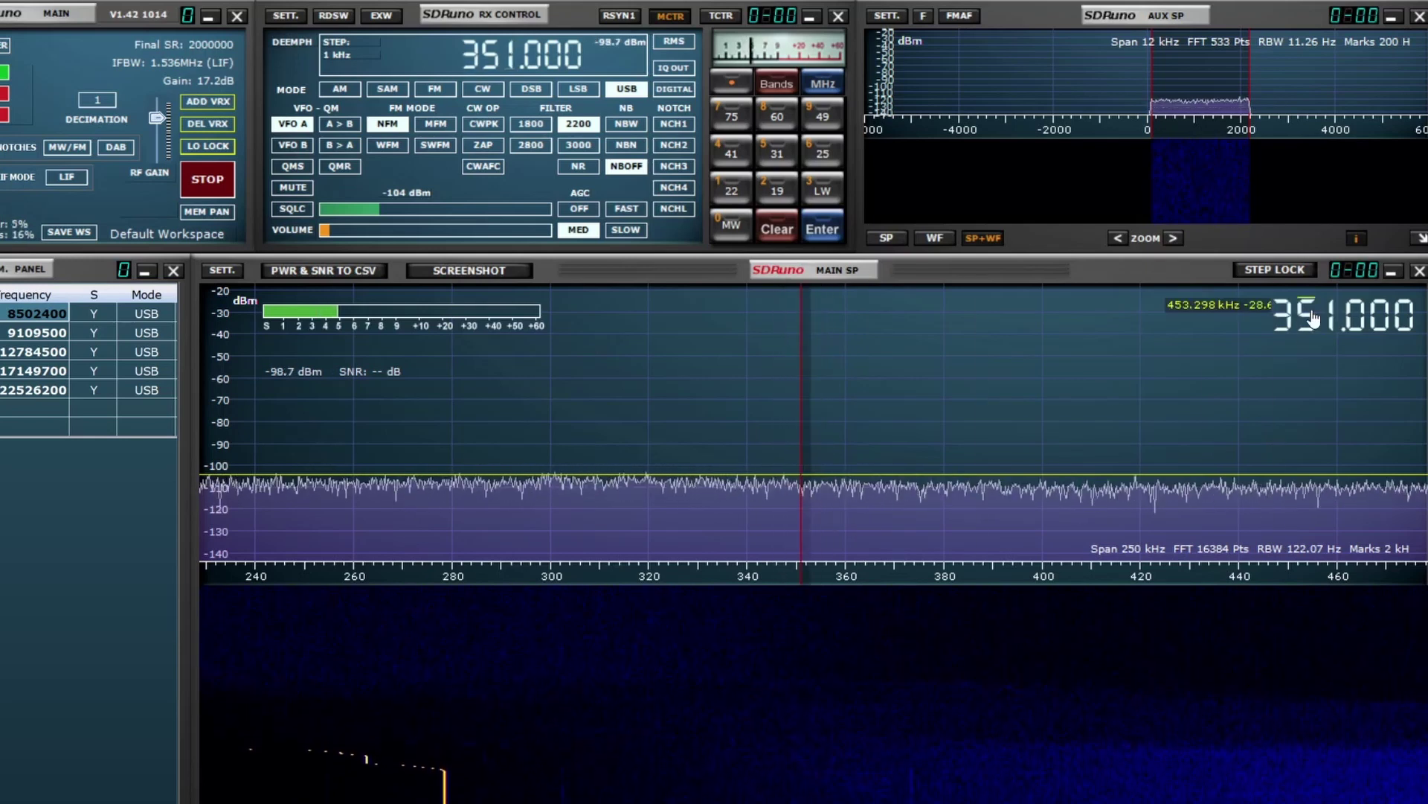
scroll(1329, 320, "up", 1)
scroll(1329, 320, "up", 1)
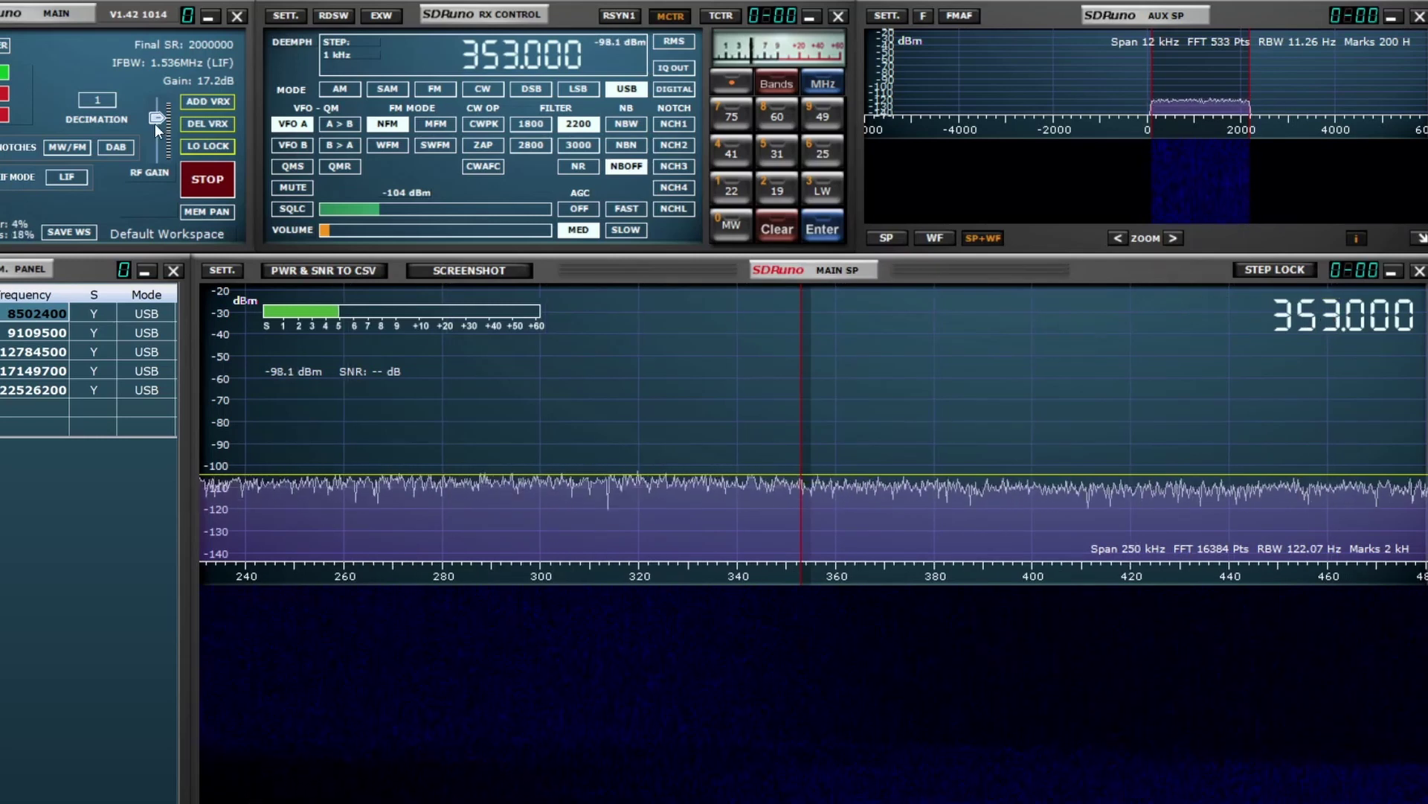
left_click_drag(157, 120, 158, 103)
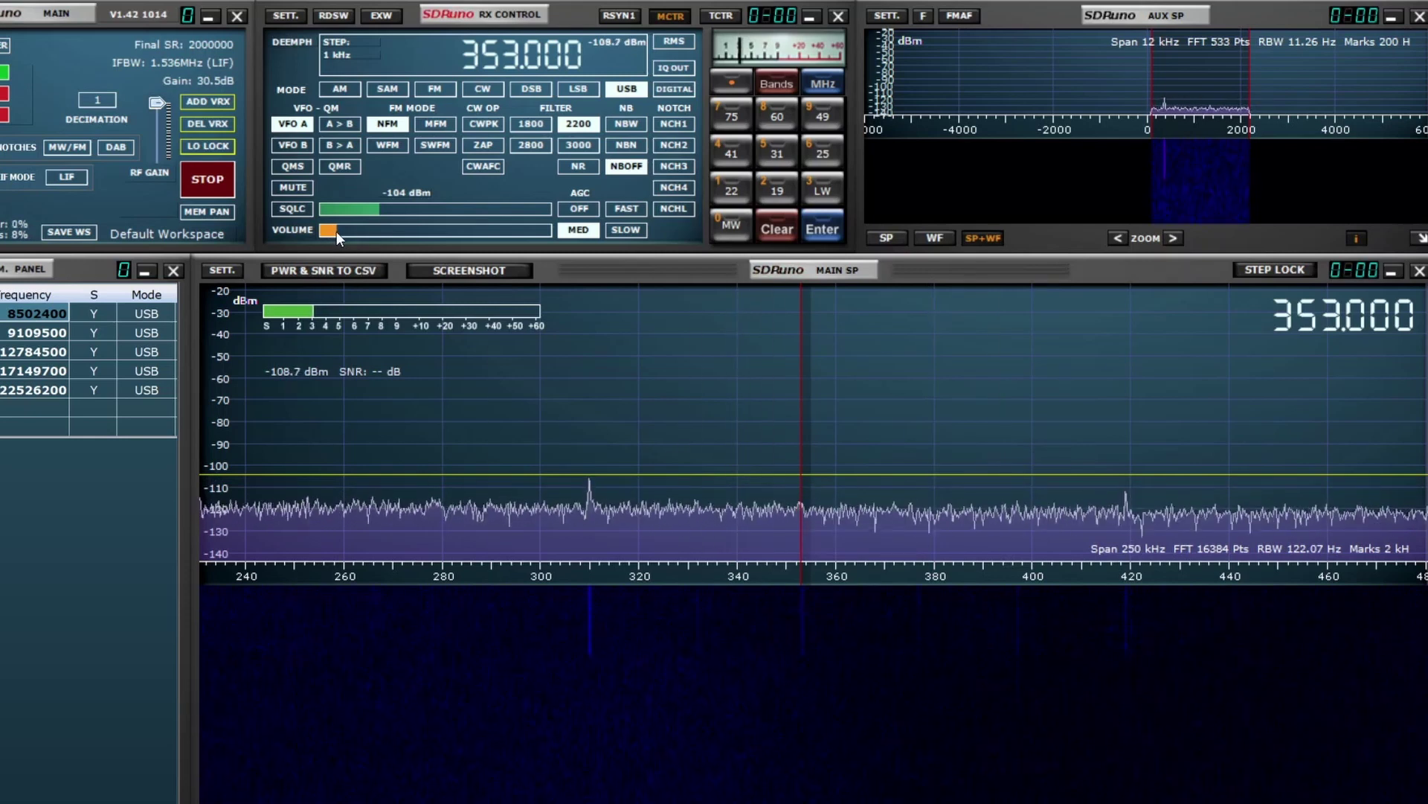
left_click_drag(337, 230, 356, 230)
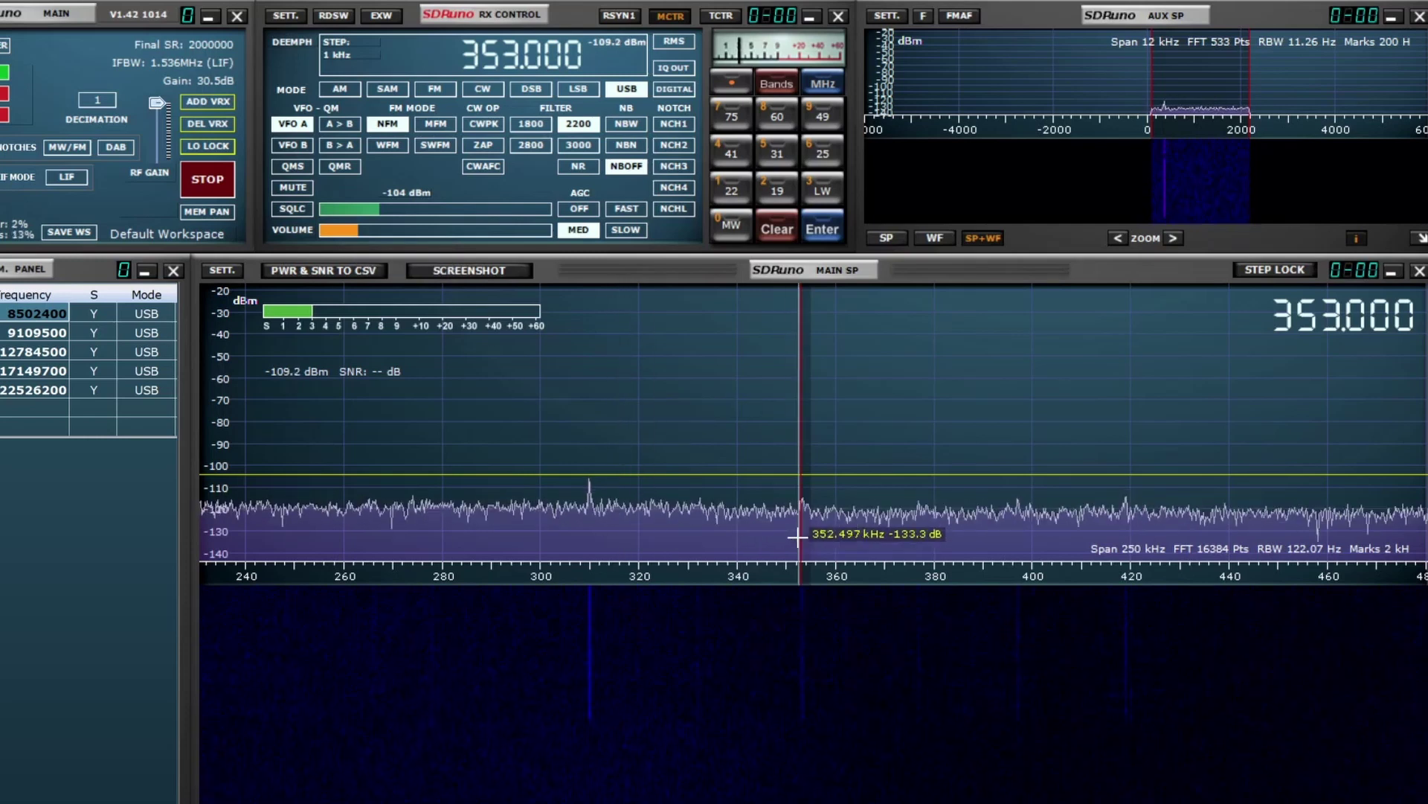
Listen to the longwave signals at 397, 419 and 310 kHz, then lower volume and RF gain.
left_click(1019, 520)
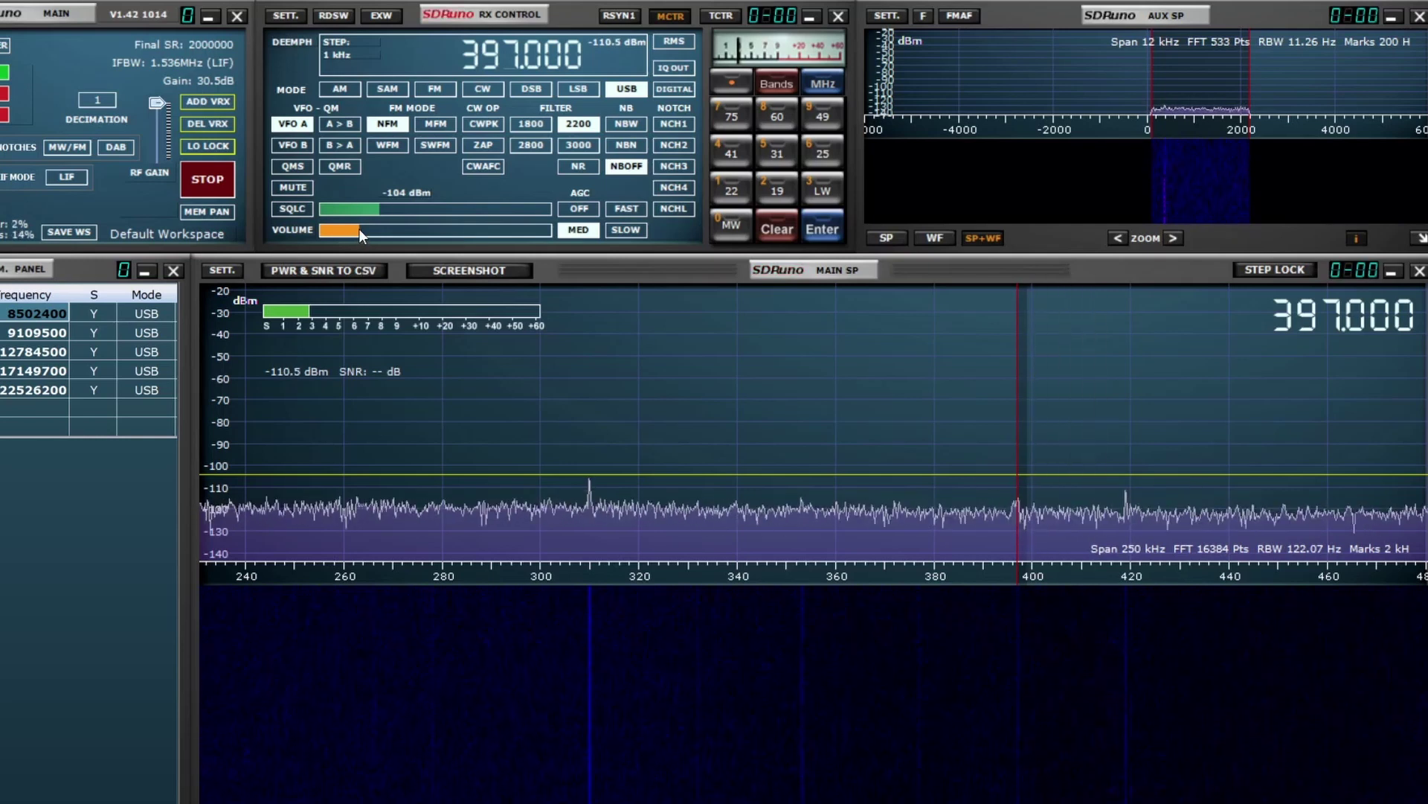
left_click_drag(358, 229, 362, 228)
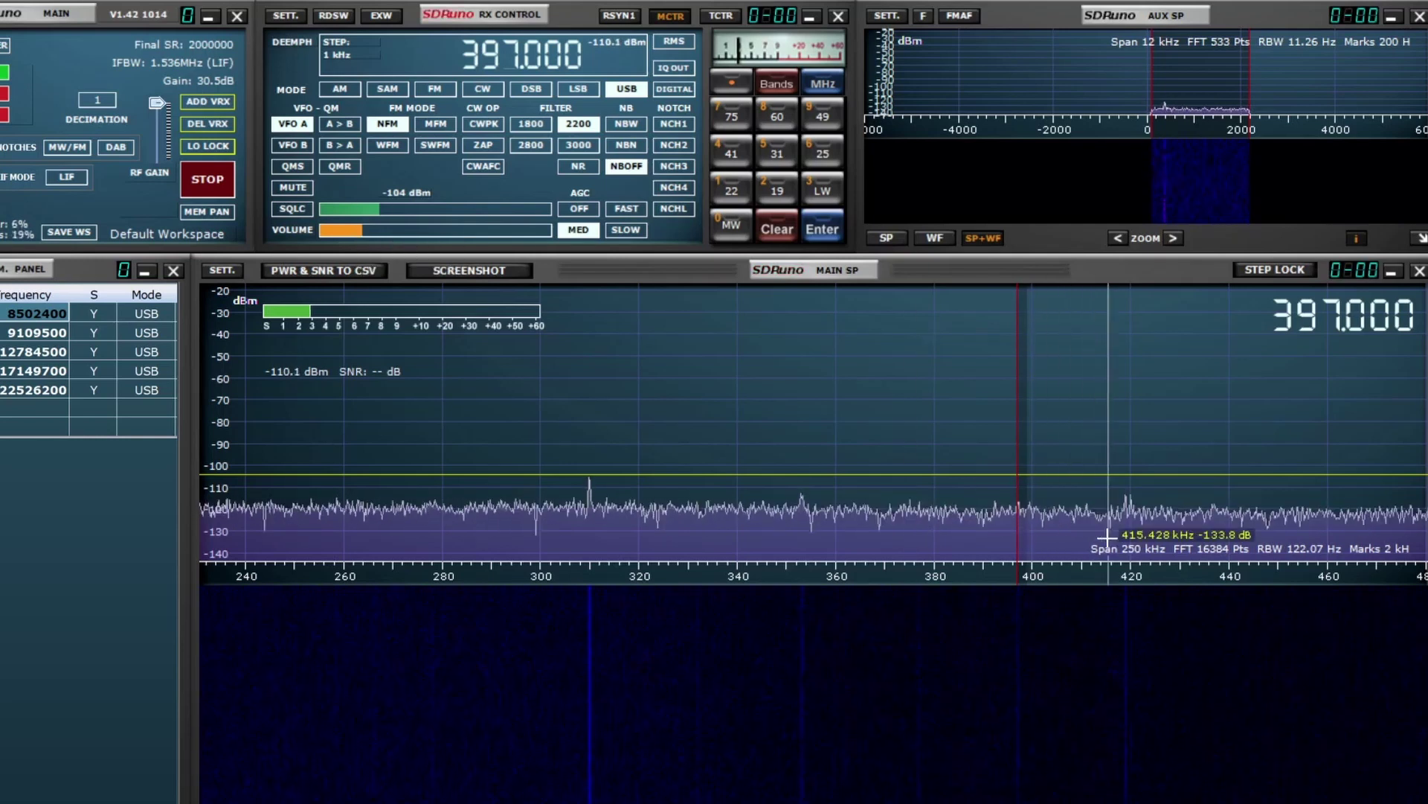
left_click(1127, 525)
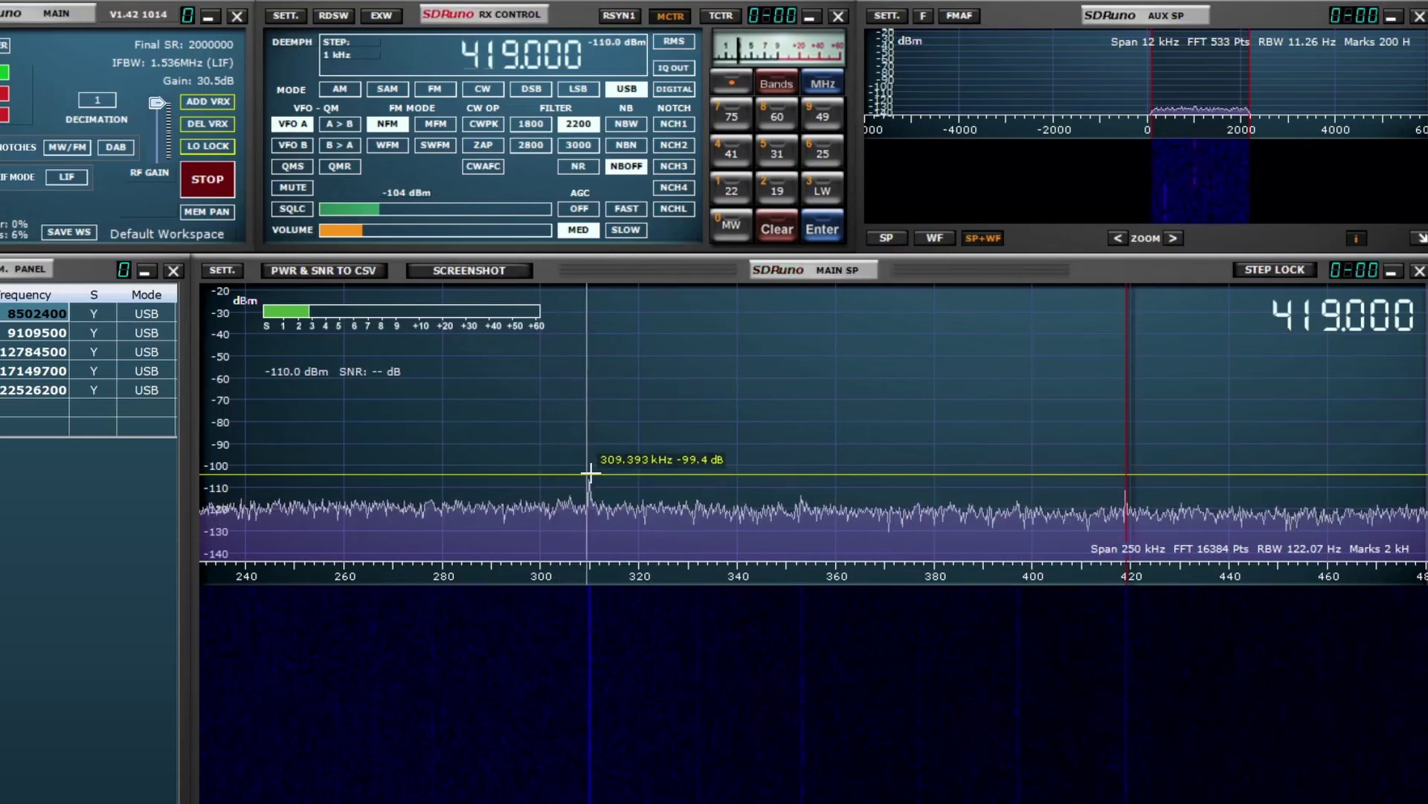
left_click(588, 509)
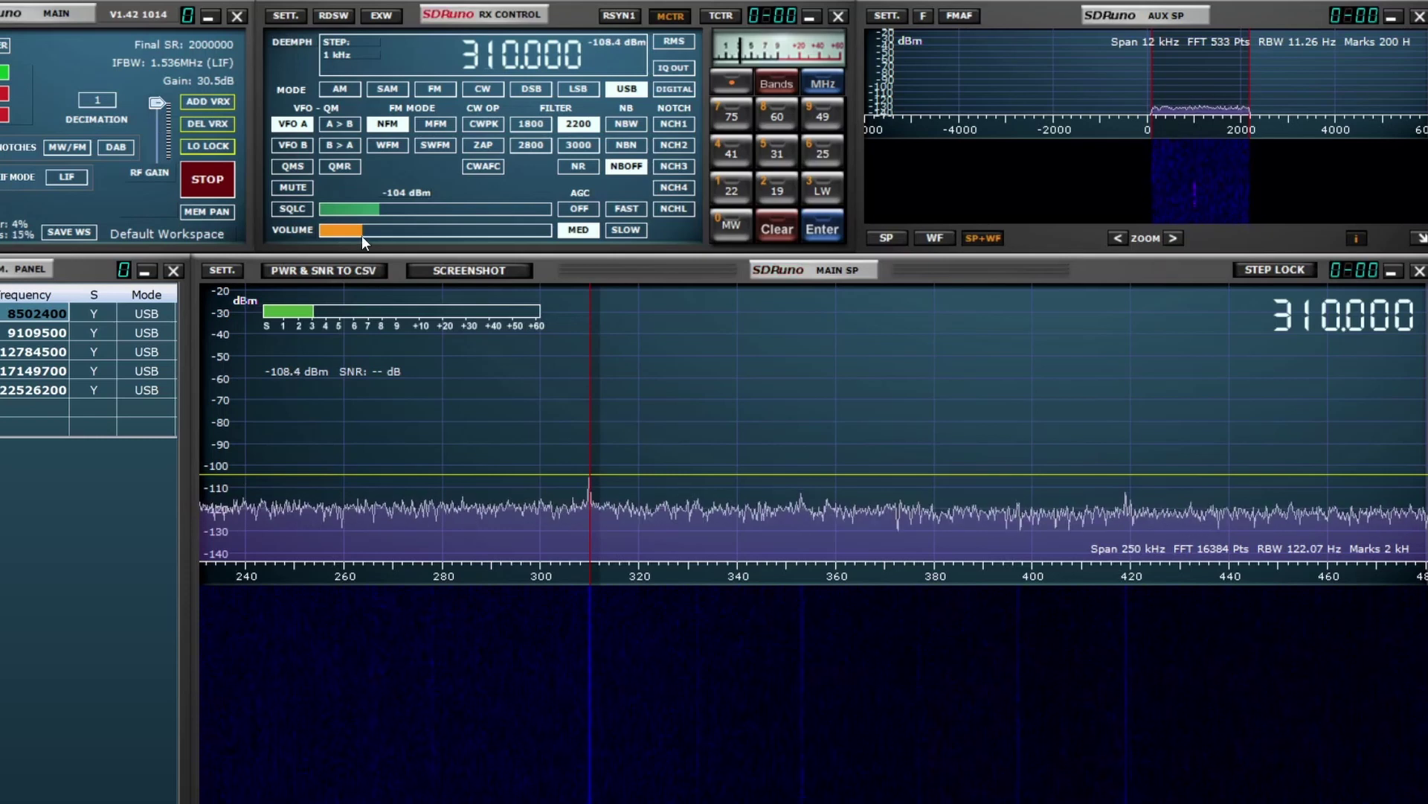
left_click_drag(357, 233, 348, 236)
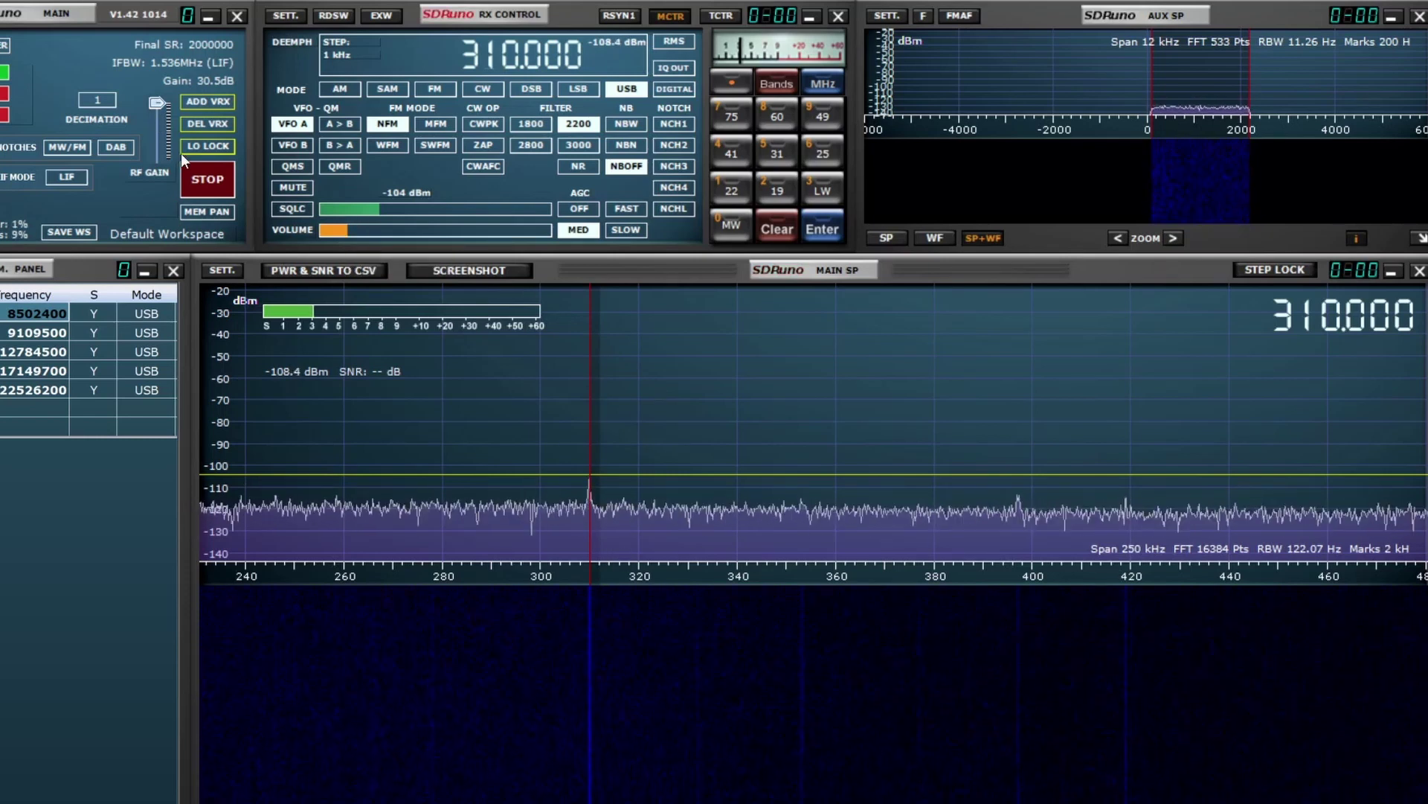
left_click_drag(156, 106, 156, 113)
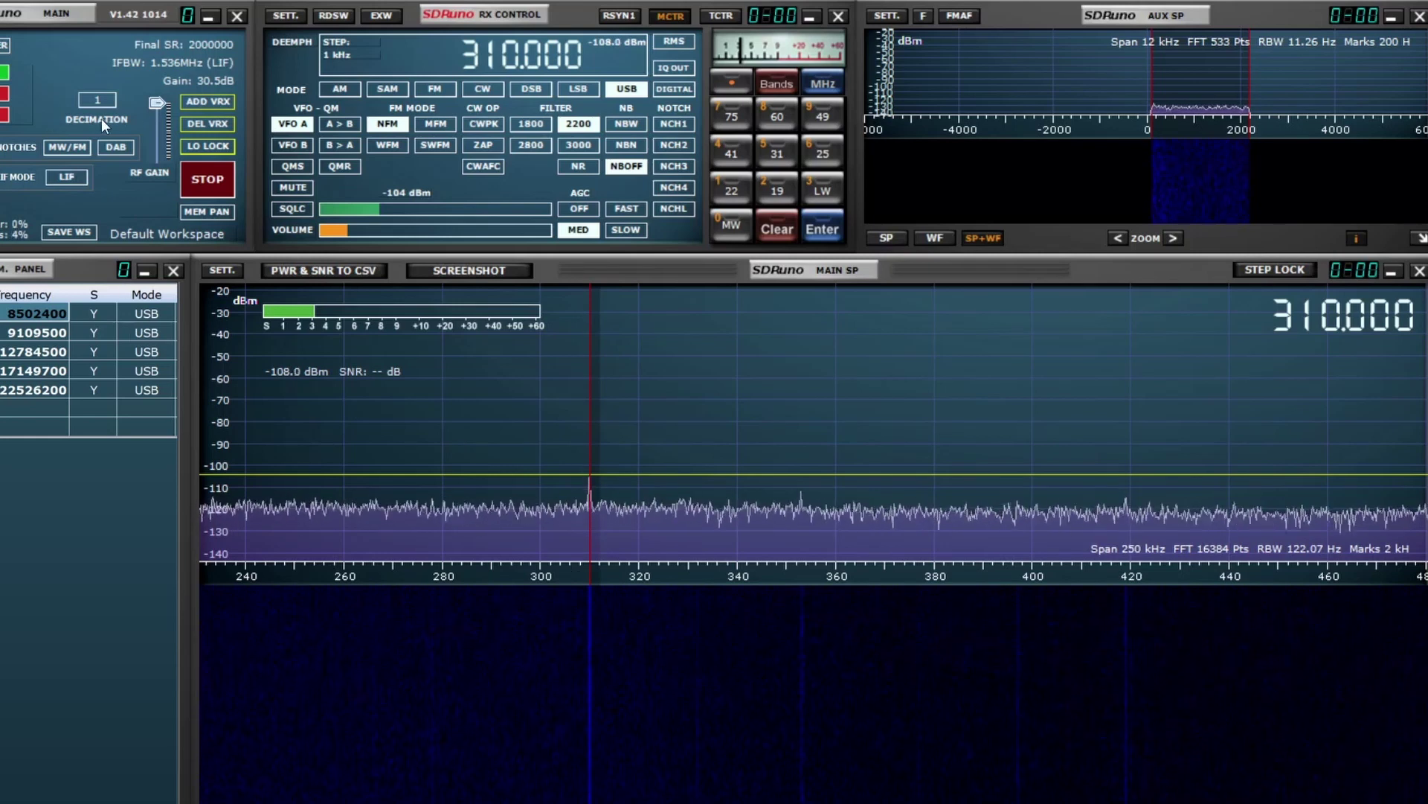
Enable the MW/FM notch, pan to the 520–740 kHz band, and toggle the notch off and on.
left_click(67, 146)
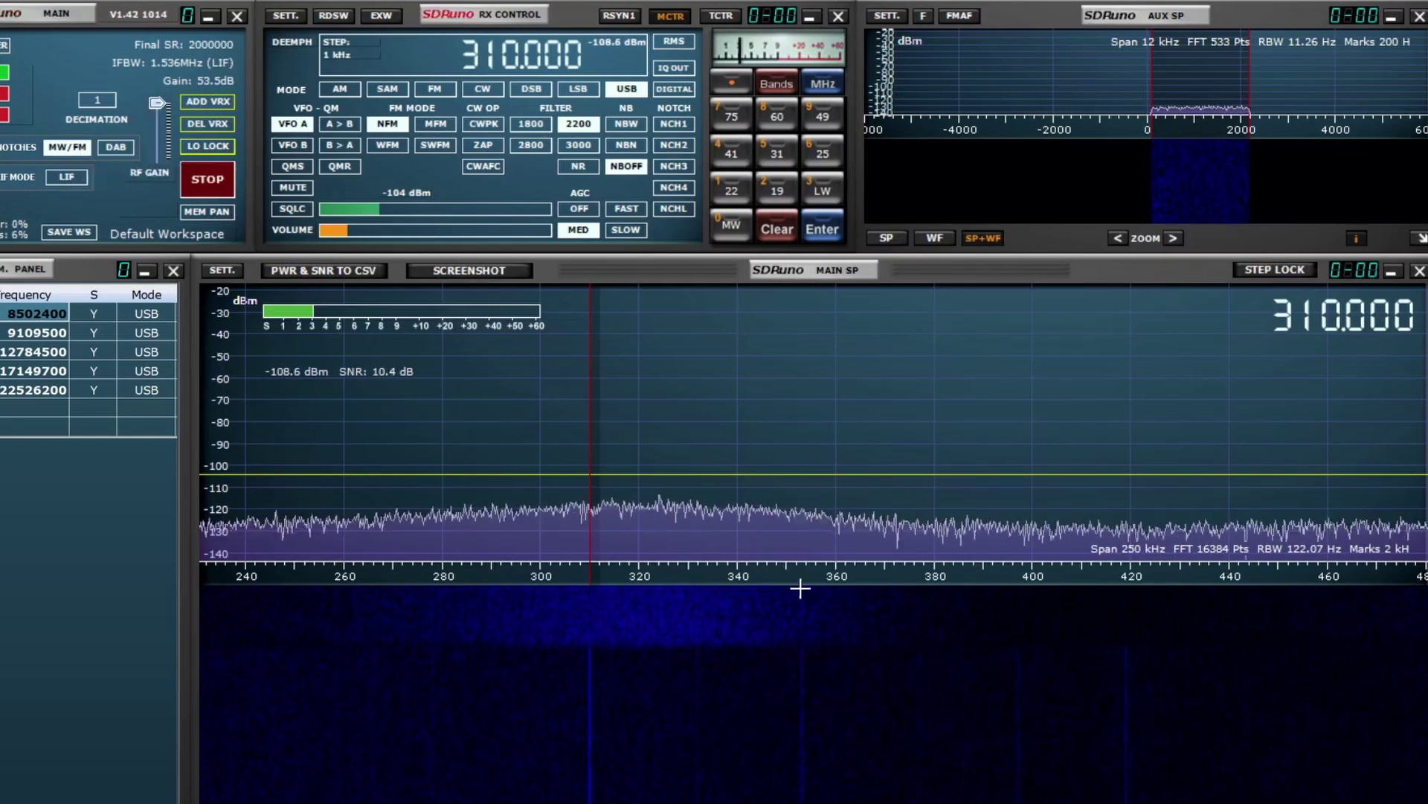
left_click_drag(833, 580, 800, 582)
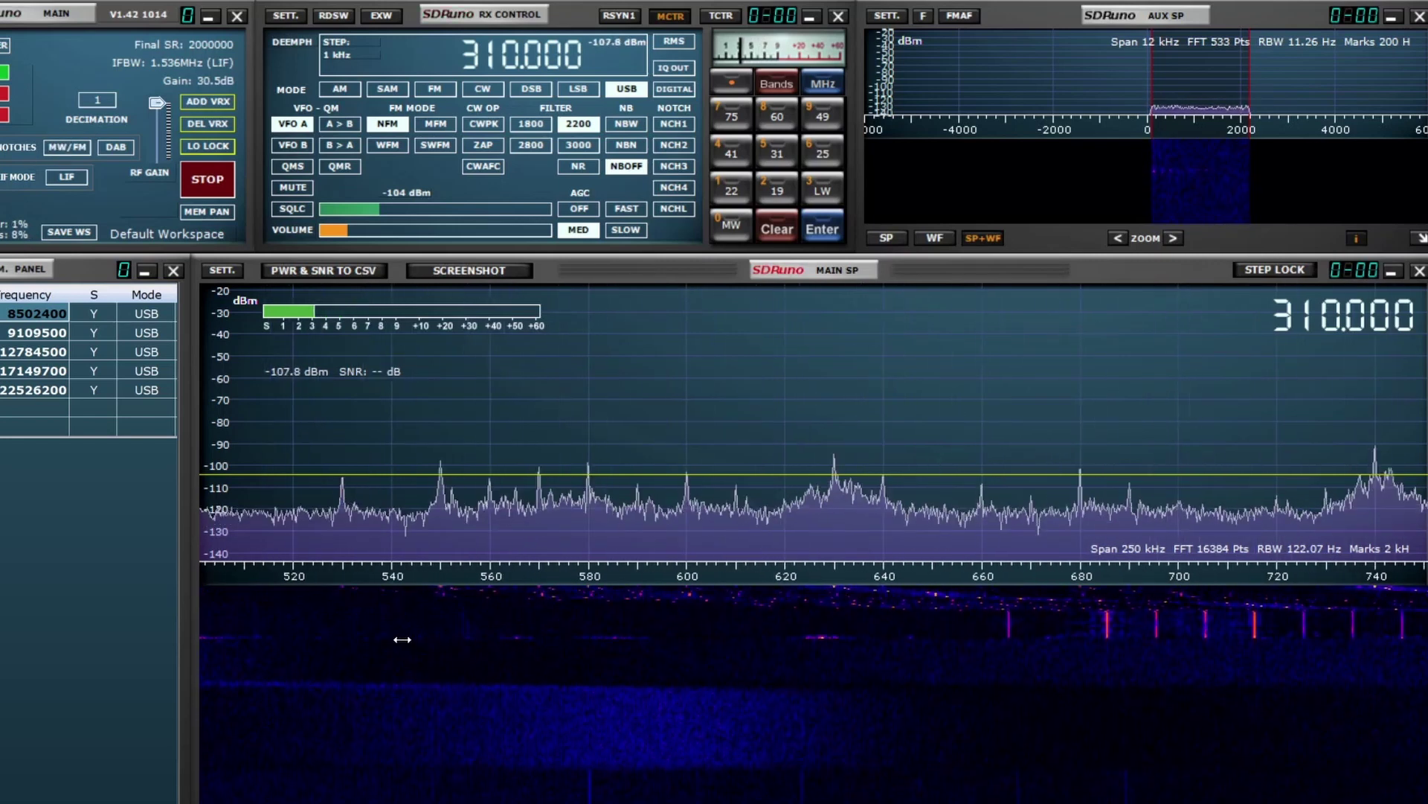
left_click(70, 146)
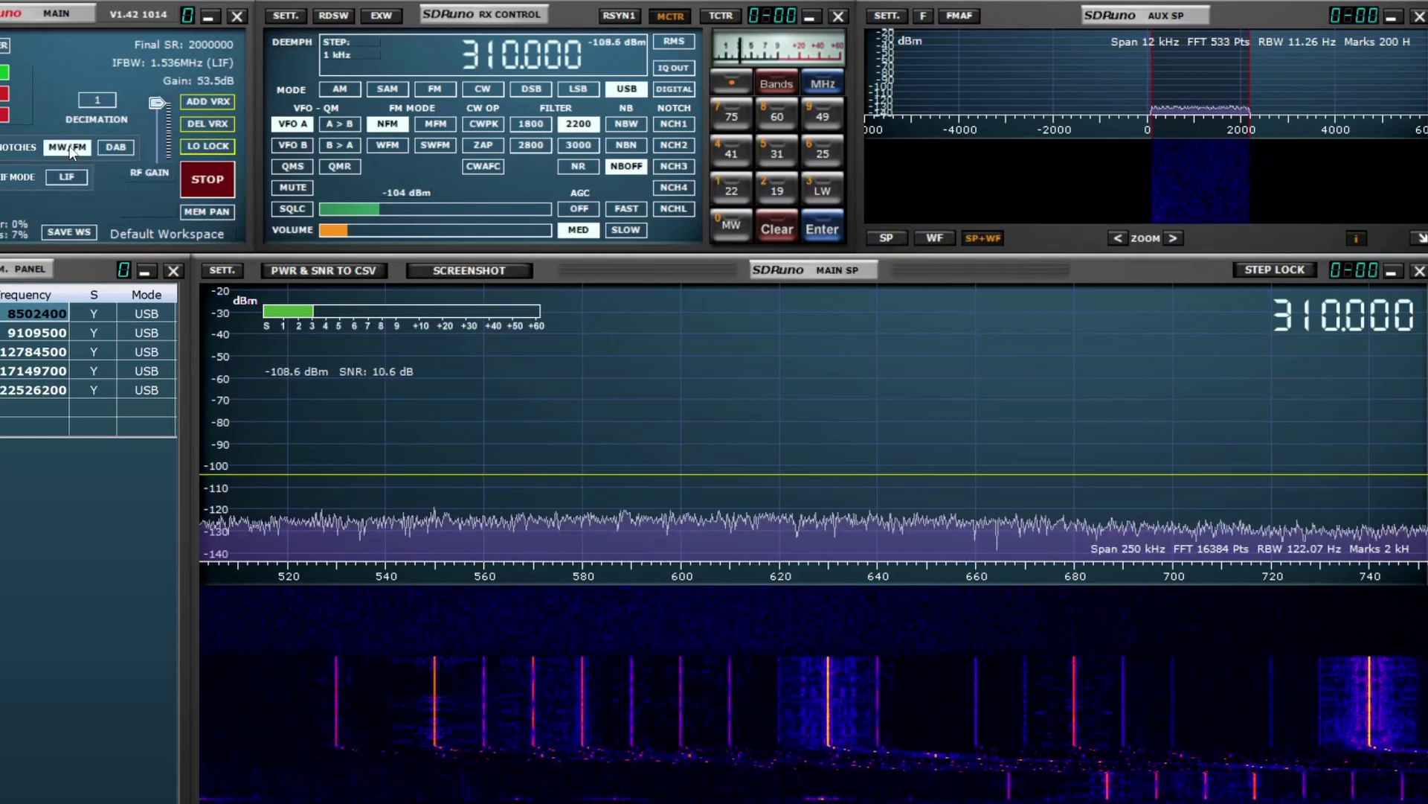
left_click(70, 147)
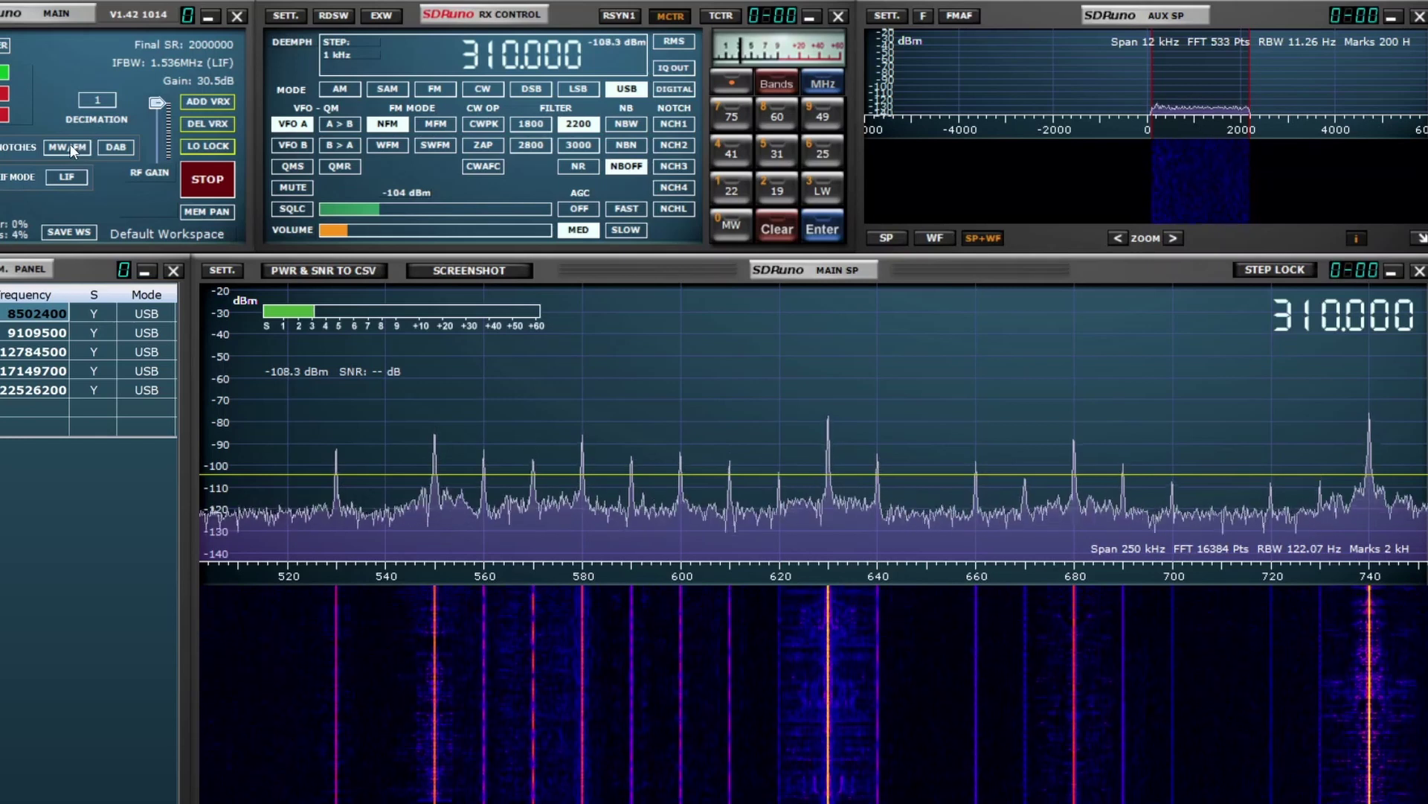
left_click(68, 147)
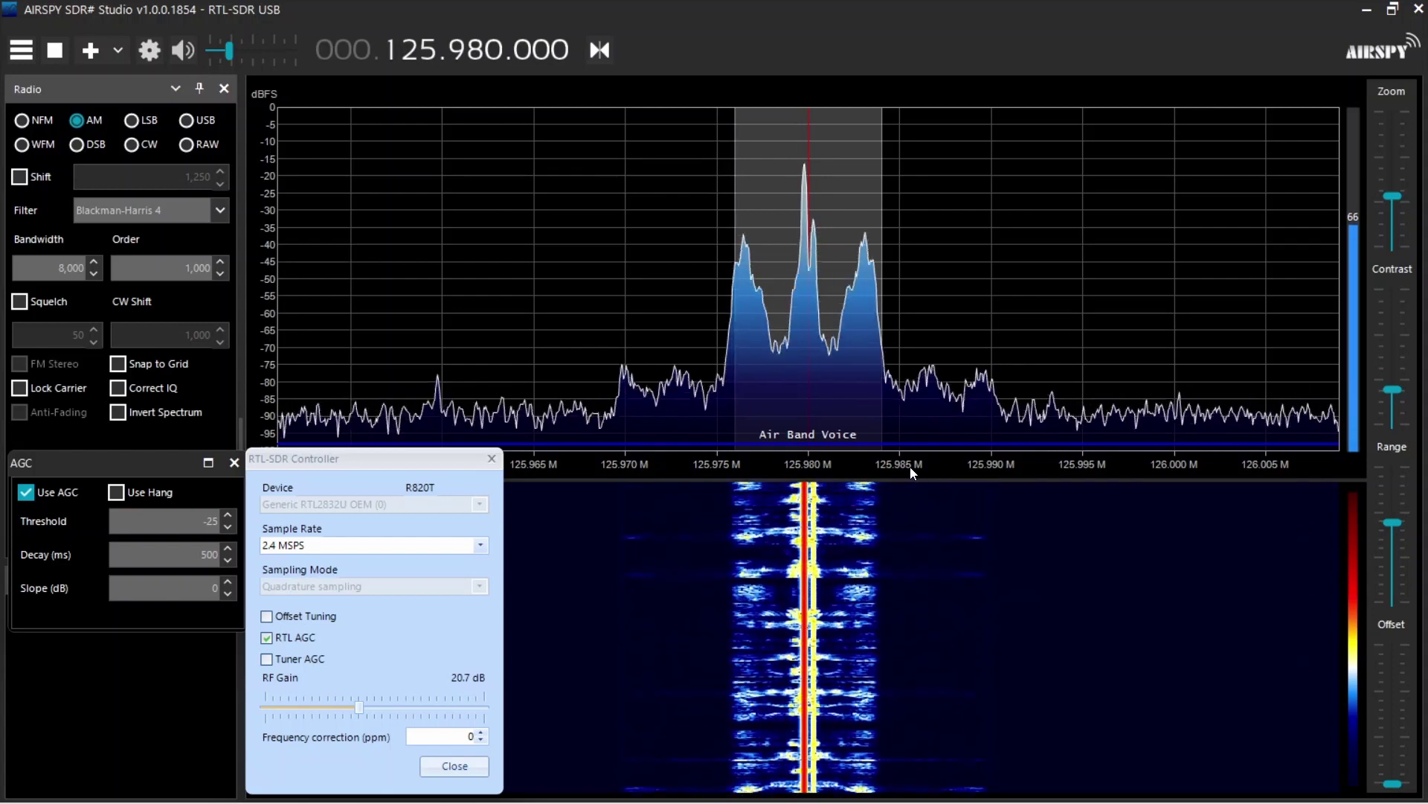
Fine-tune across the 125.98 MHz air band voice signal, listen with volume raised, then mute the audio.
mouse_move(912, 466)
left_mouse_down()
mouse_move(1135, 480)
mouse_move(1171, 460)
mouse_move(1028, 480)
mouse_move(1155, 468)
mouse_move(1063, 458)
left_mouse_up()
left_click_drag(223, 55, 272, 56)
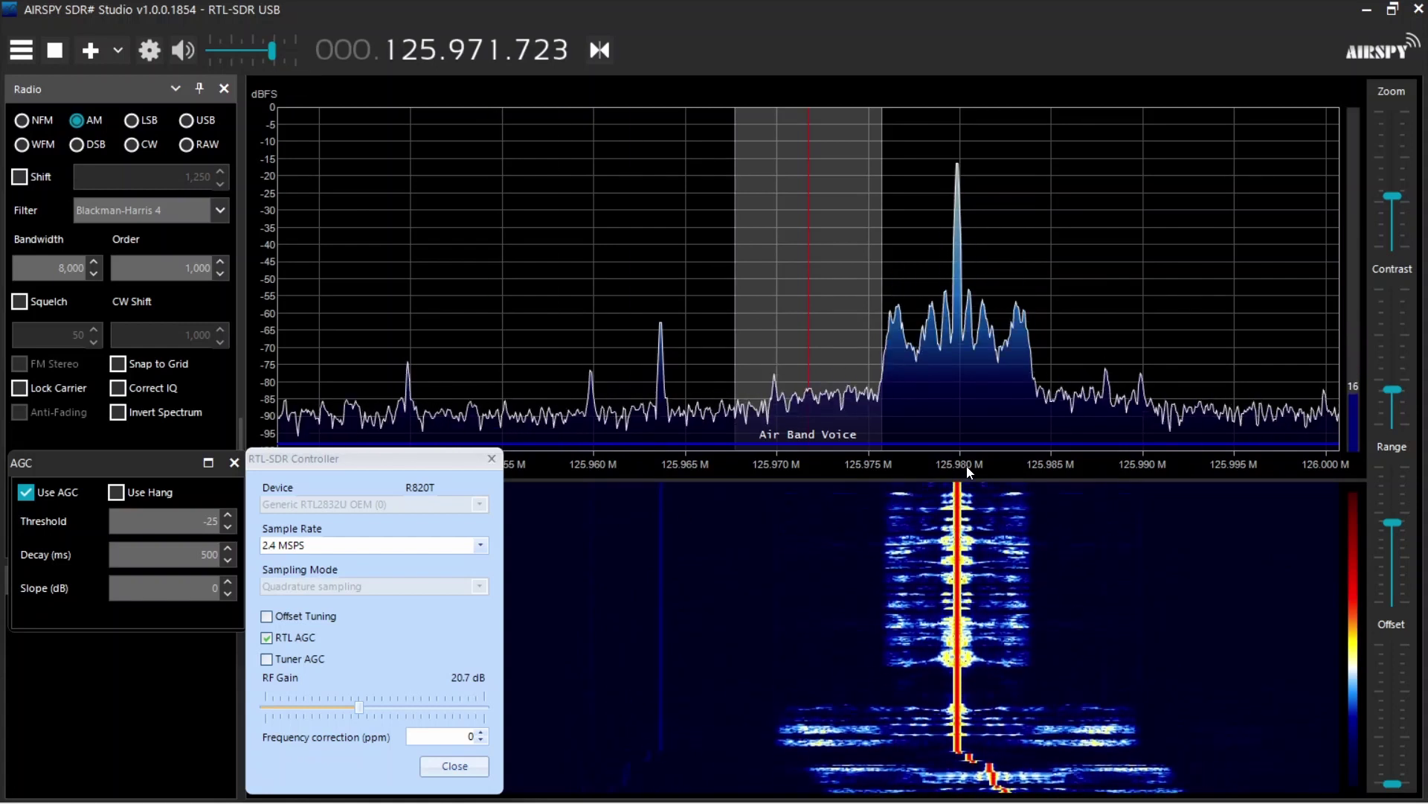
mouse_move(967, 466)
left_mouse_down()
mouse_move(982, 471)
mouse_move(825, 505)
mouse_move(712, 502)
left_mouse_up()
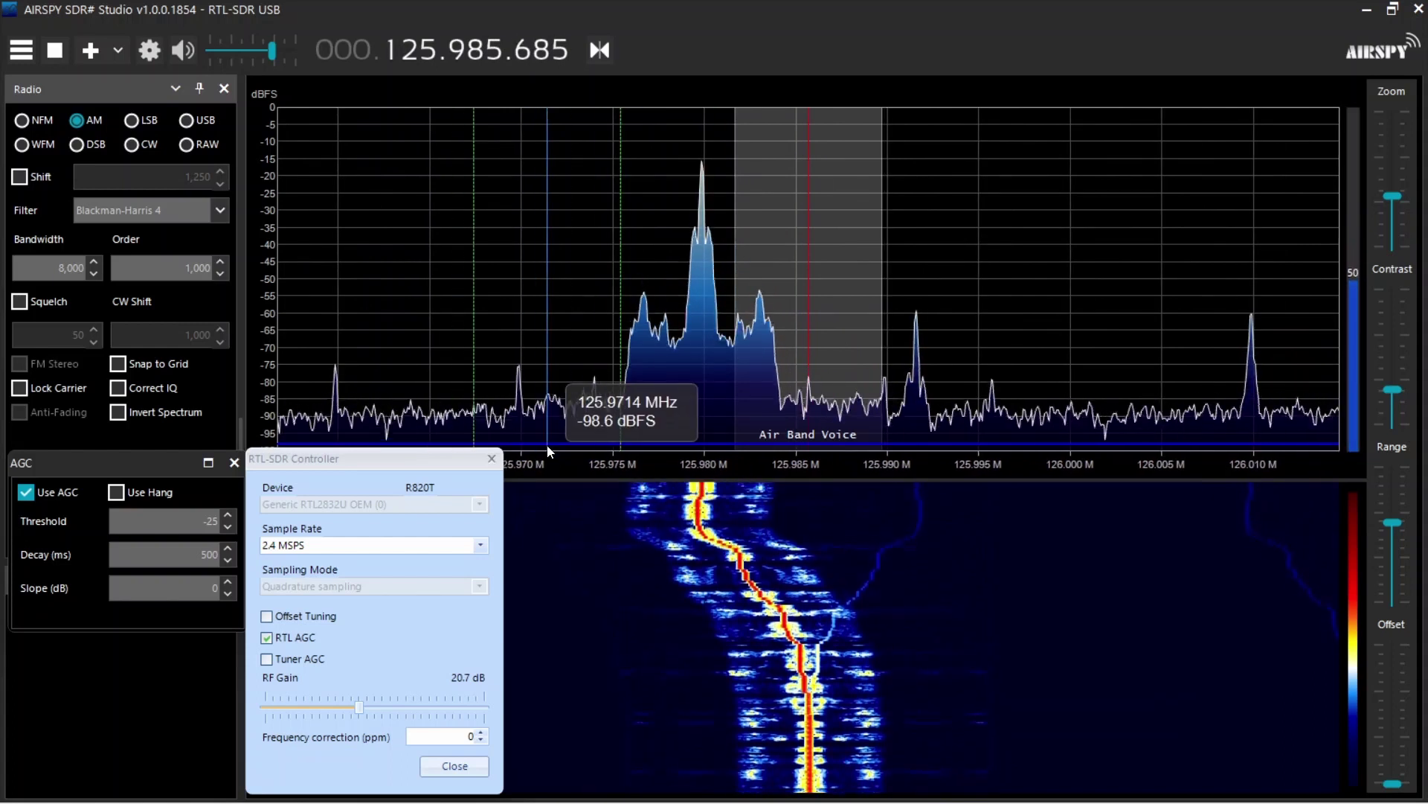
left_click_drag(274, 50, 198, 59)
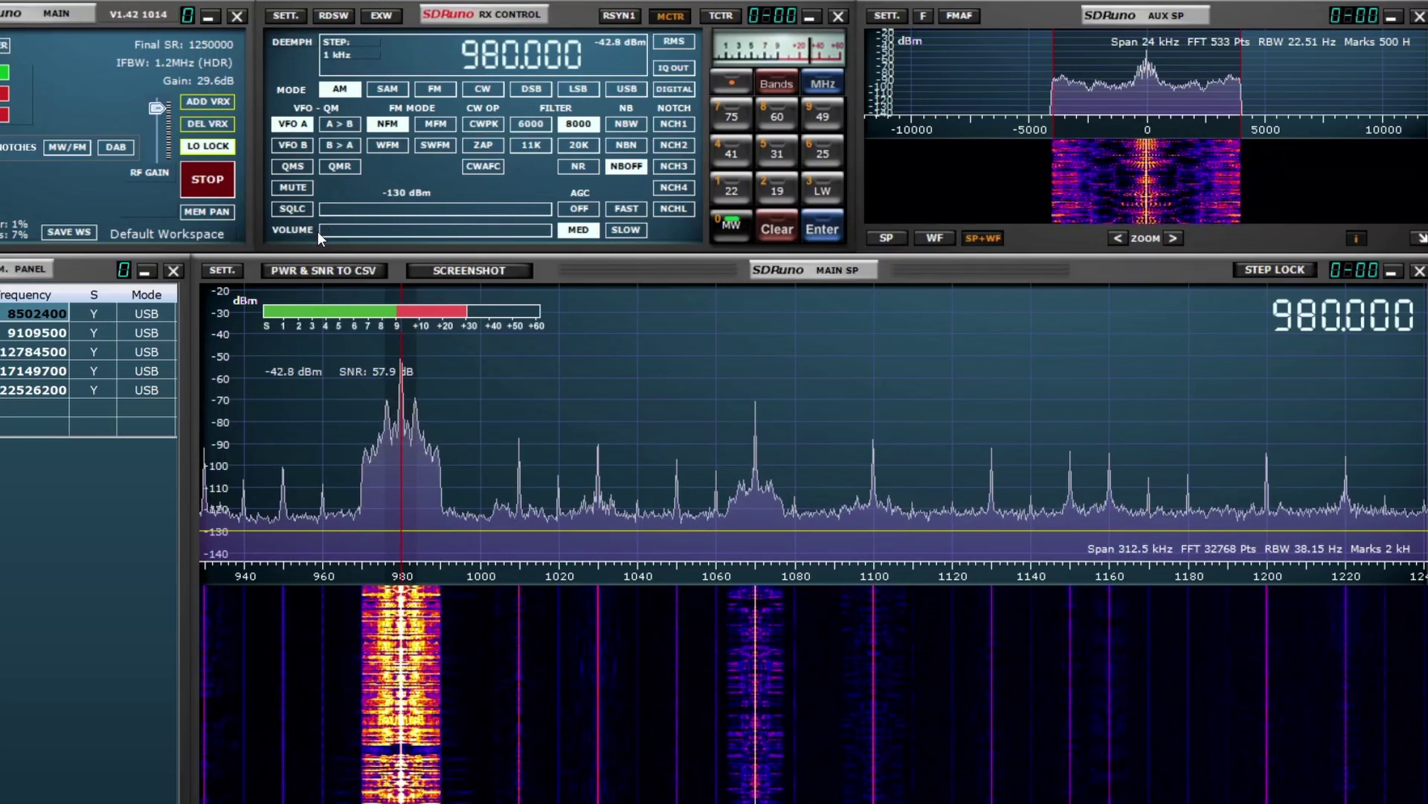
Step the AM receiver from 980 kHz up to about 1.068 MHz and lower RF gain to 26.4 dB.
left_click_drag(319, 231, 351, 227)
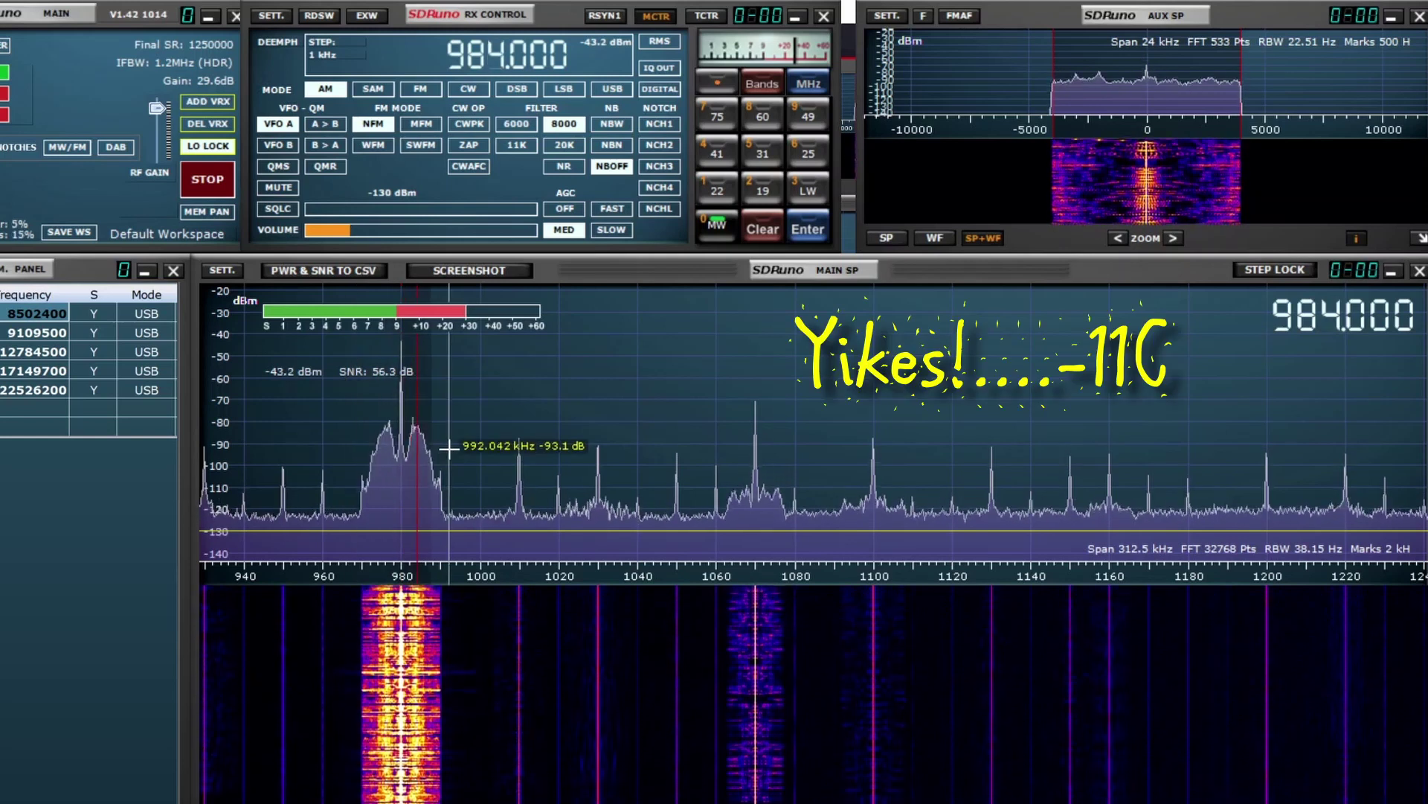
scroll(447, 447, "up", 4)
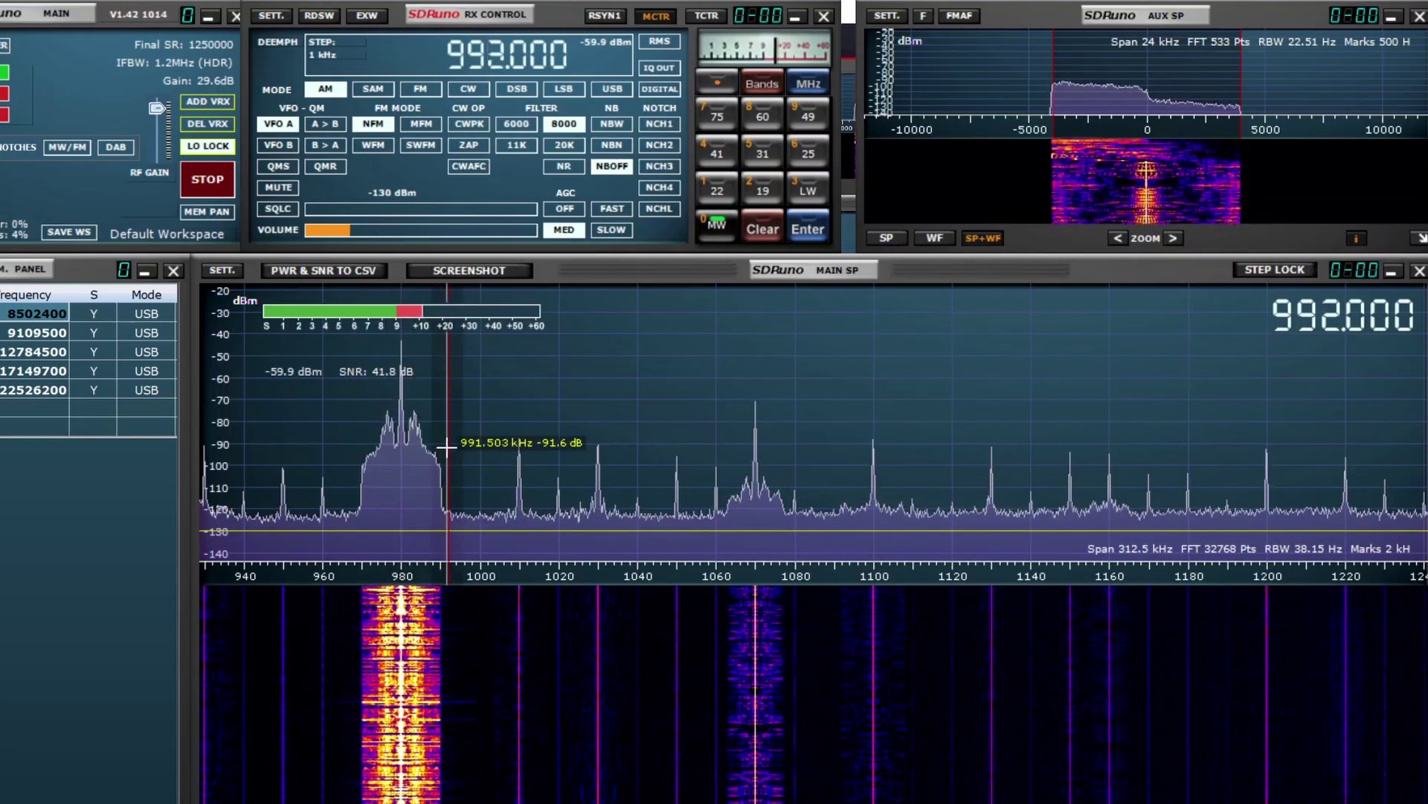
scroll(446, 446, "up", 4)
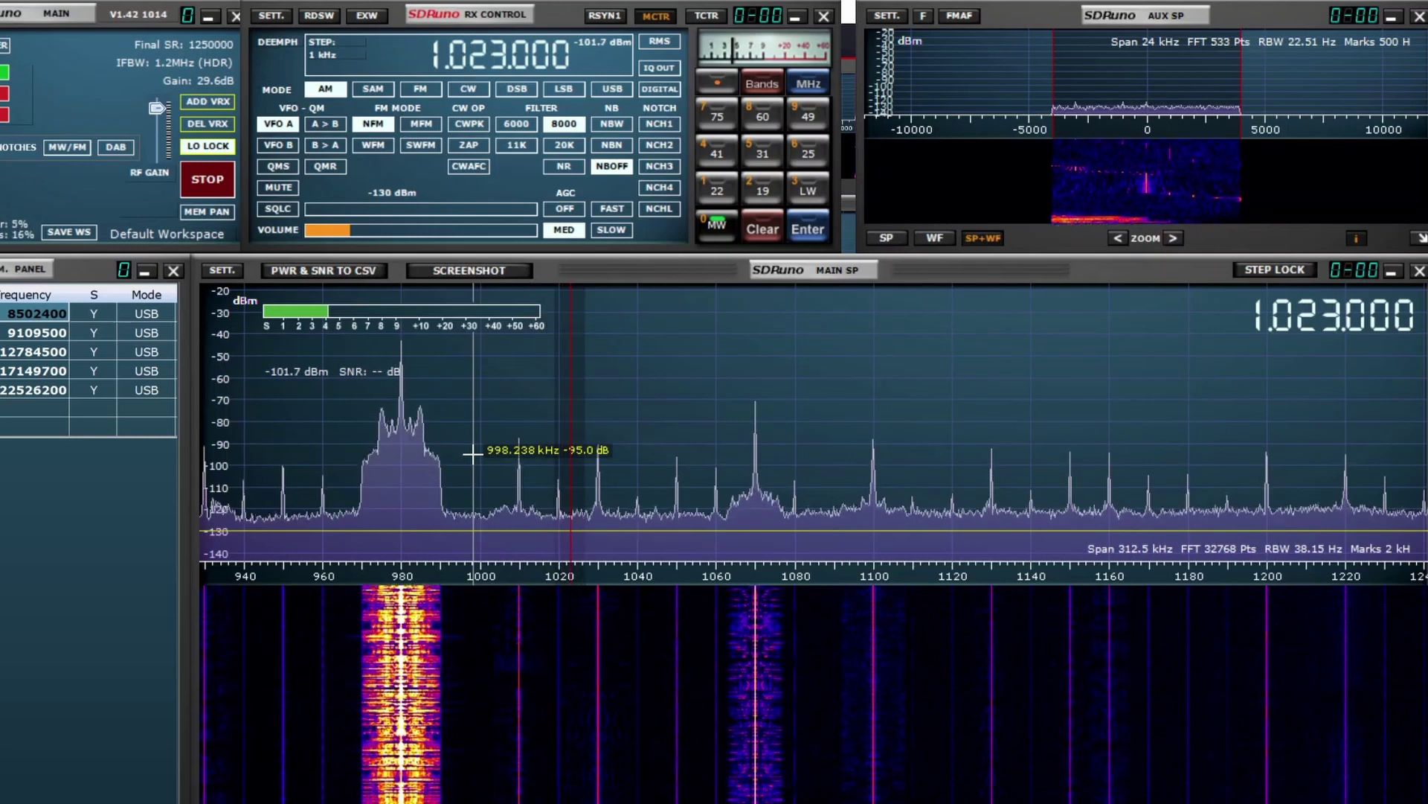
scroll(474, 452, "up", 7)
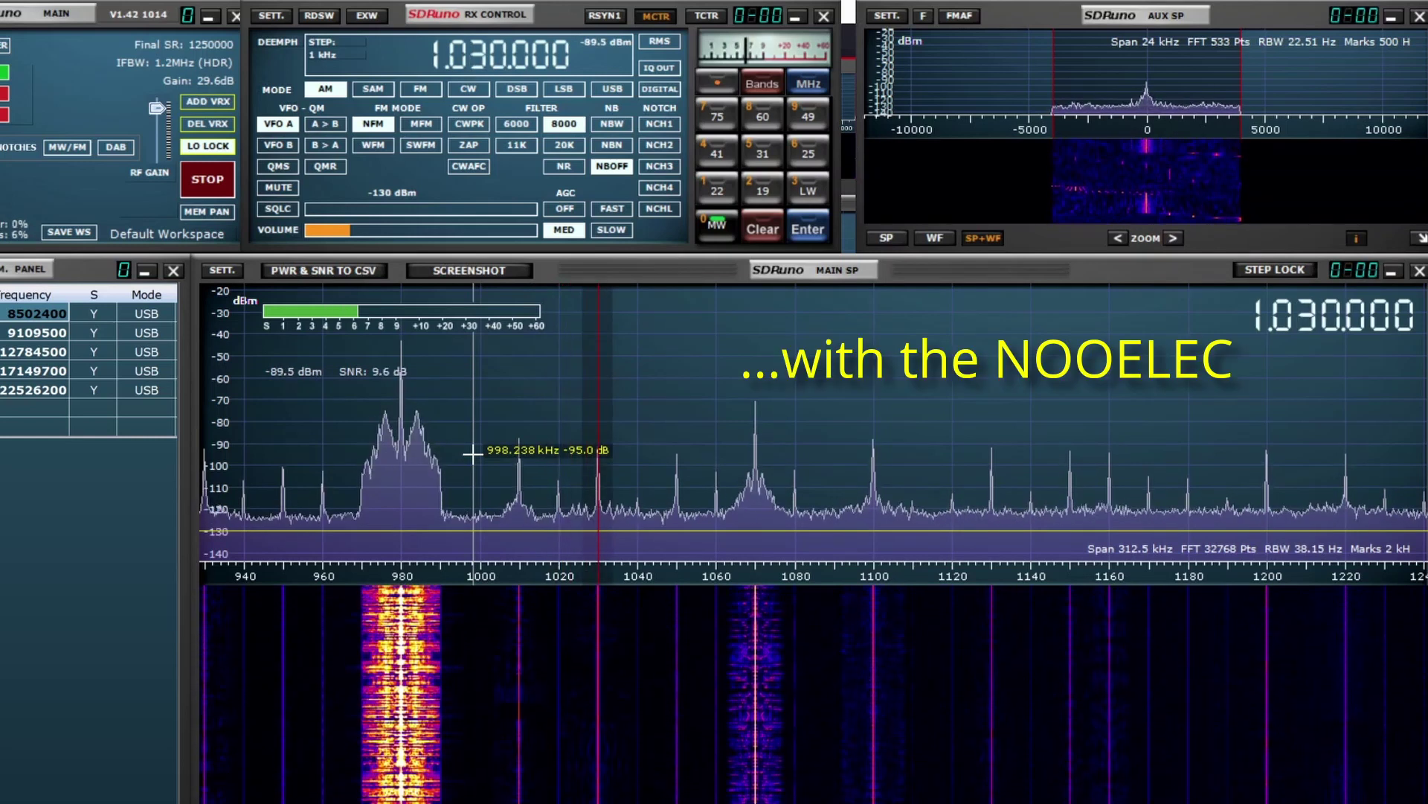
scroll(472, 452, "up", 6)
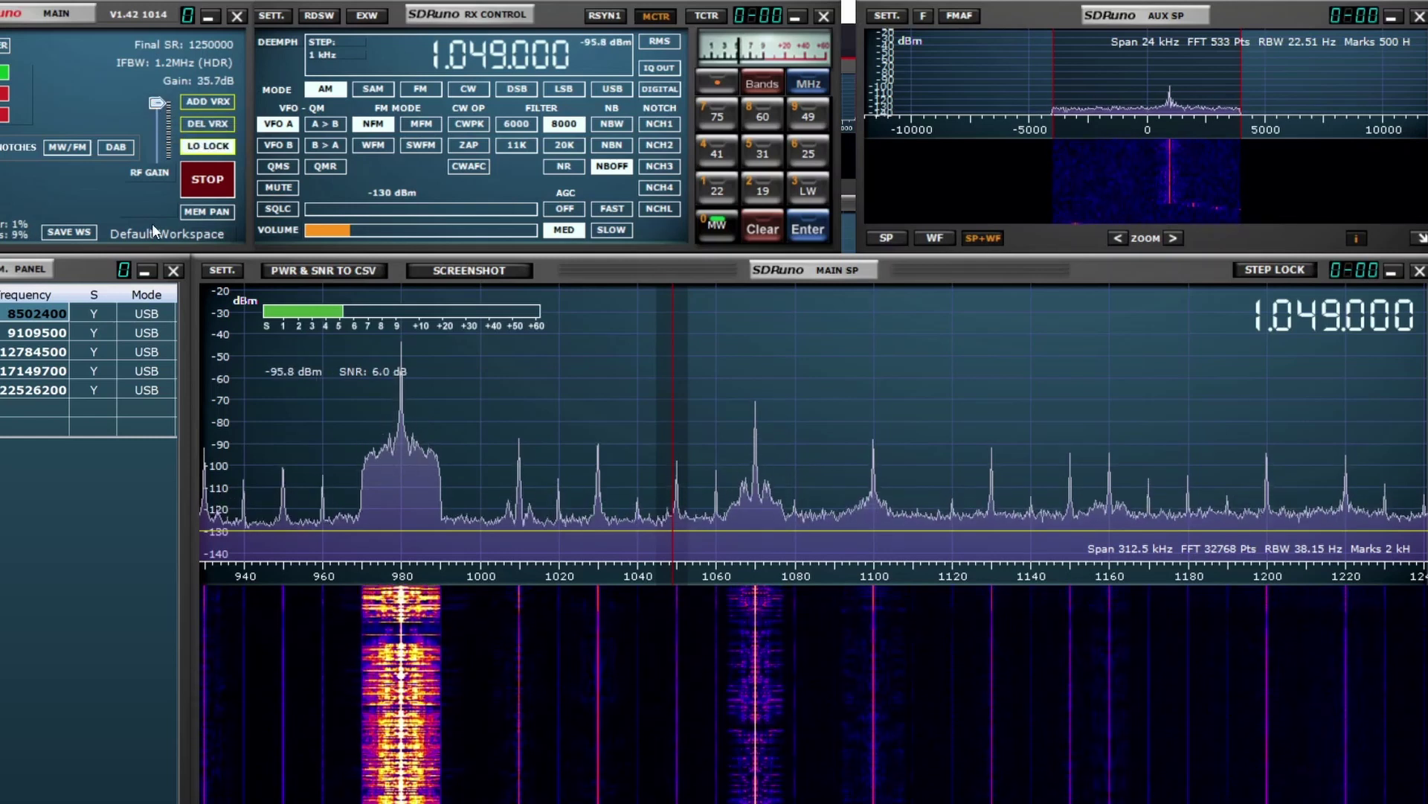
left_click_drag(158, 105, 158, 115)
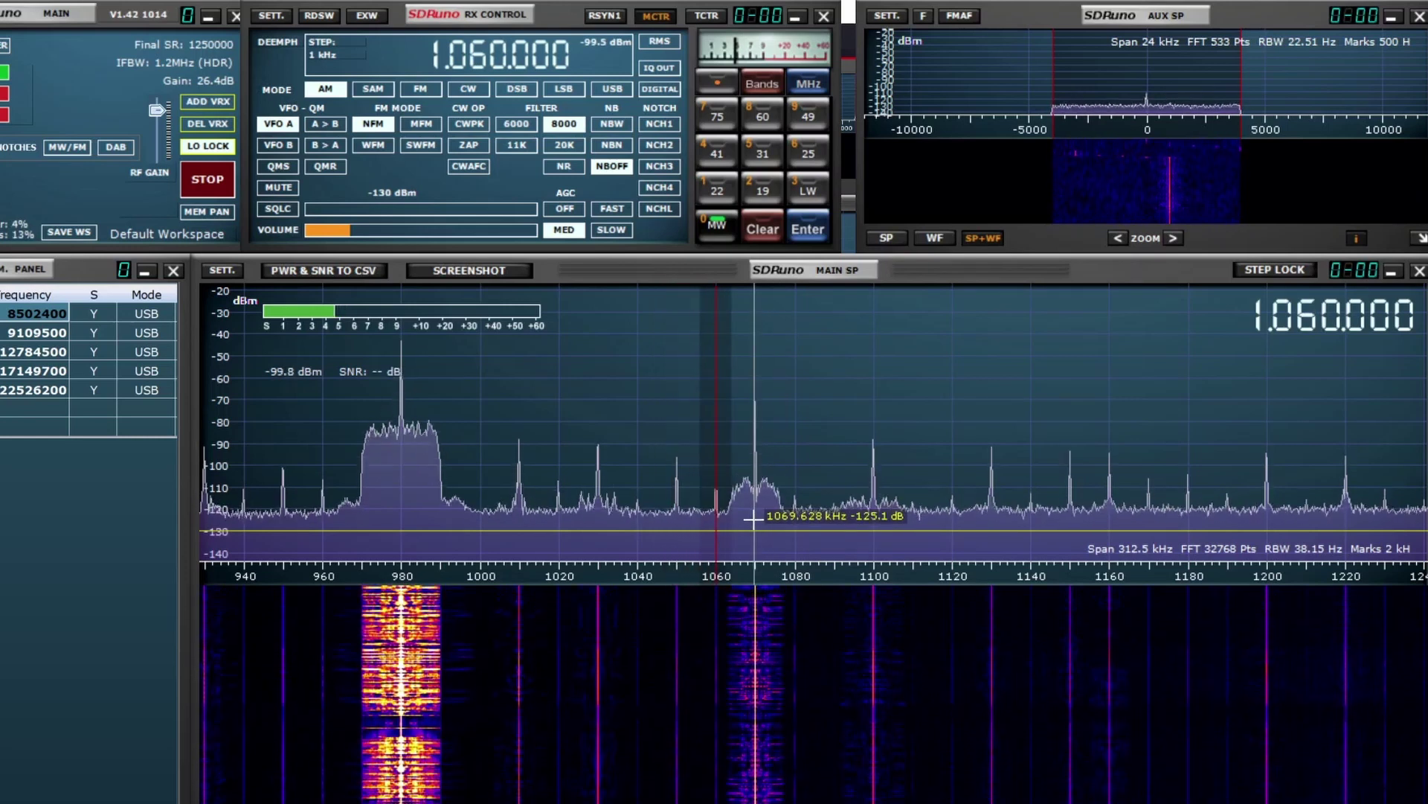
scroll(753, 517, "up", 6)
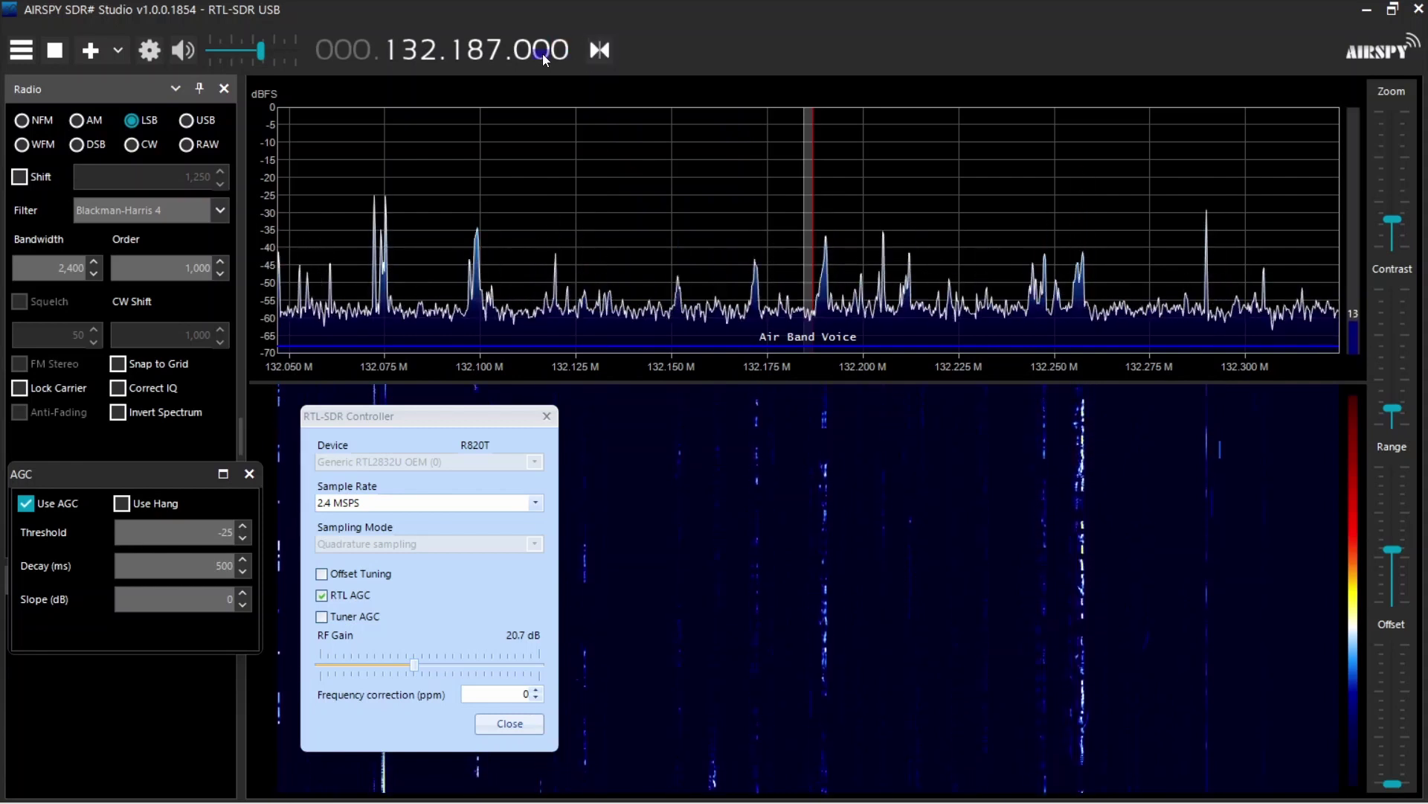
scroll(542, 54, "down", 1)
scroll(542, 53, "down", 2)
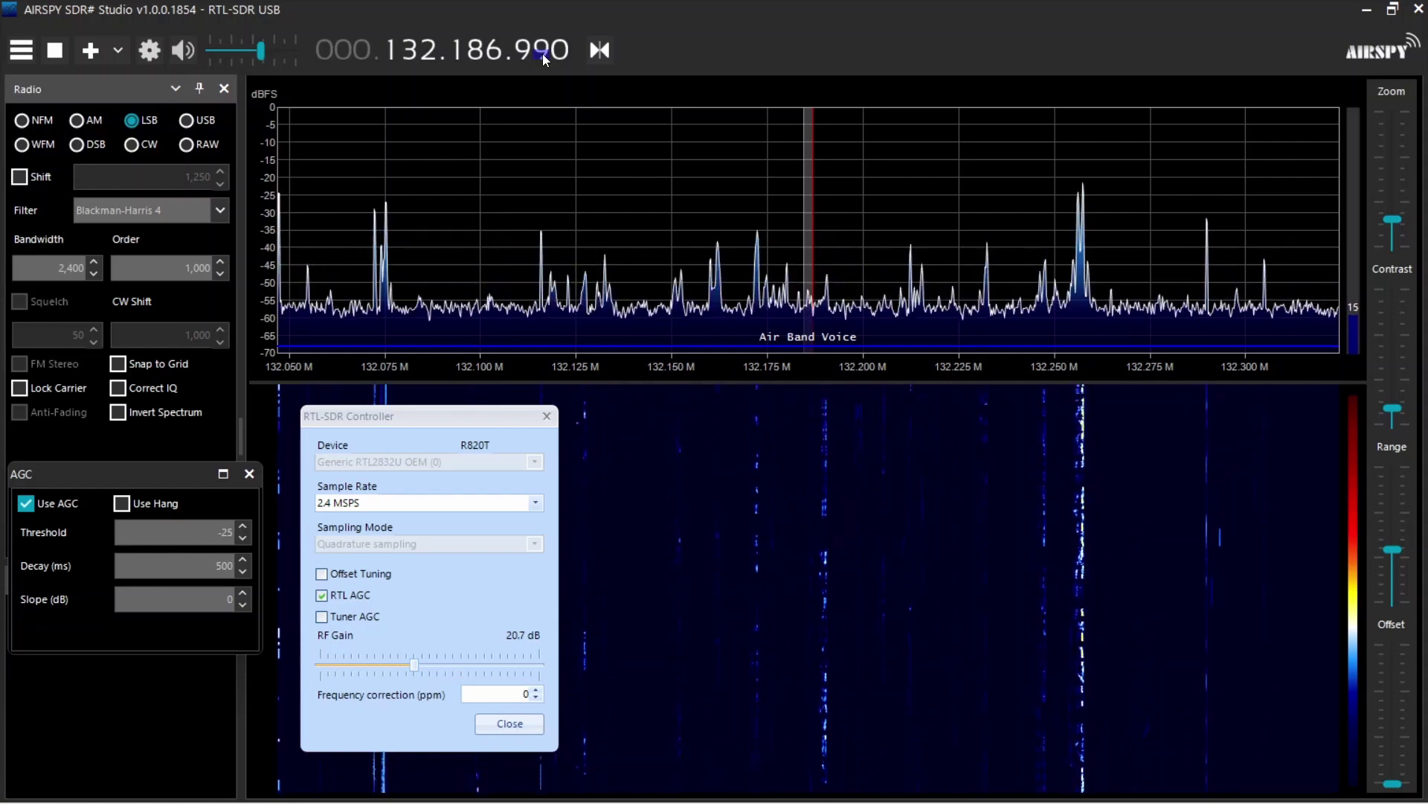
scroll(542, 54, "down", 3)
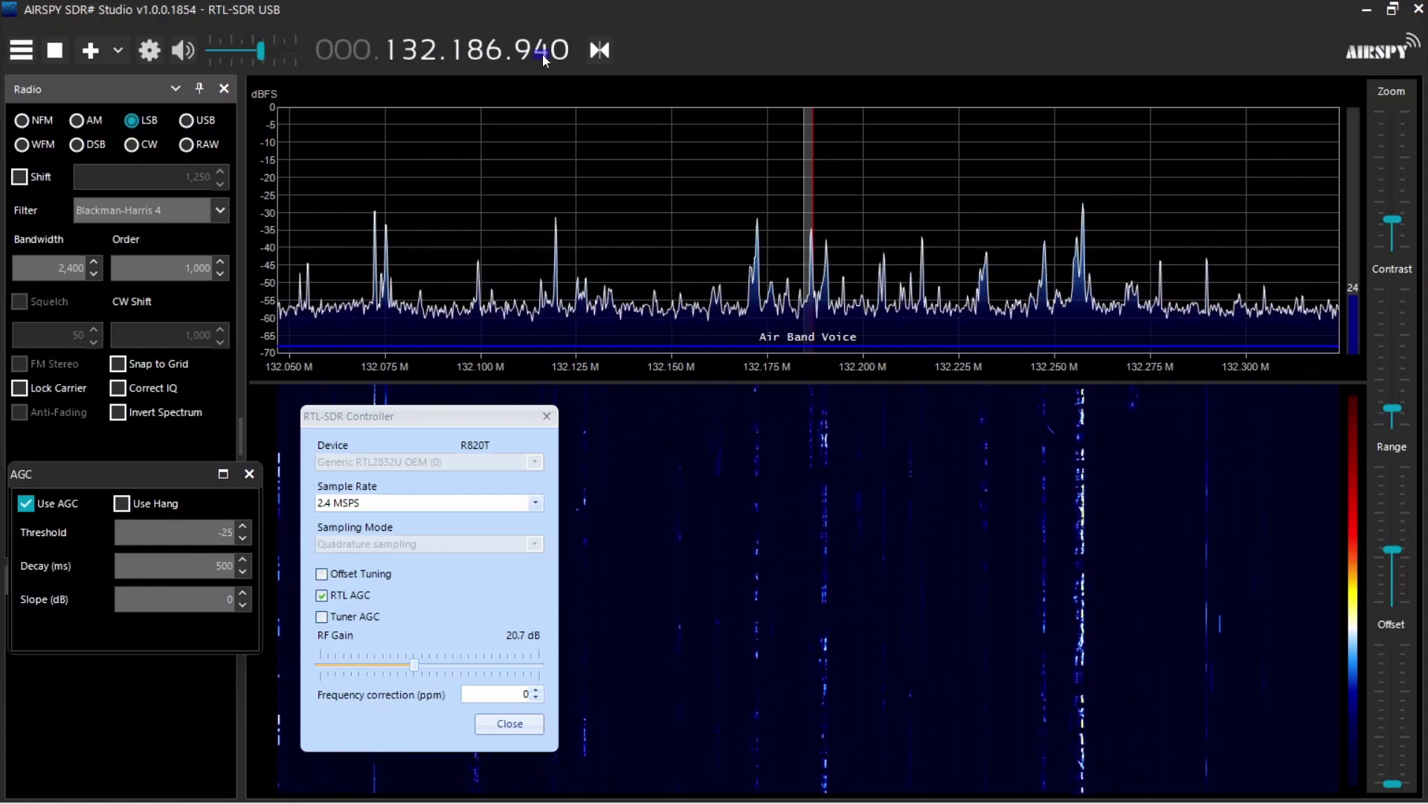
scroll(543, 55, "down", 1)
scroll(543, 55, "up", 1)
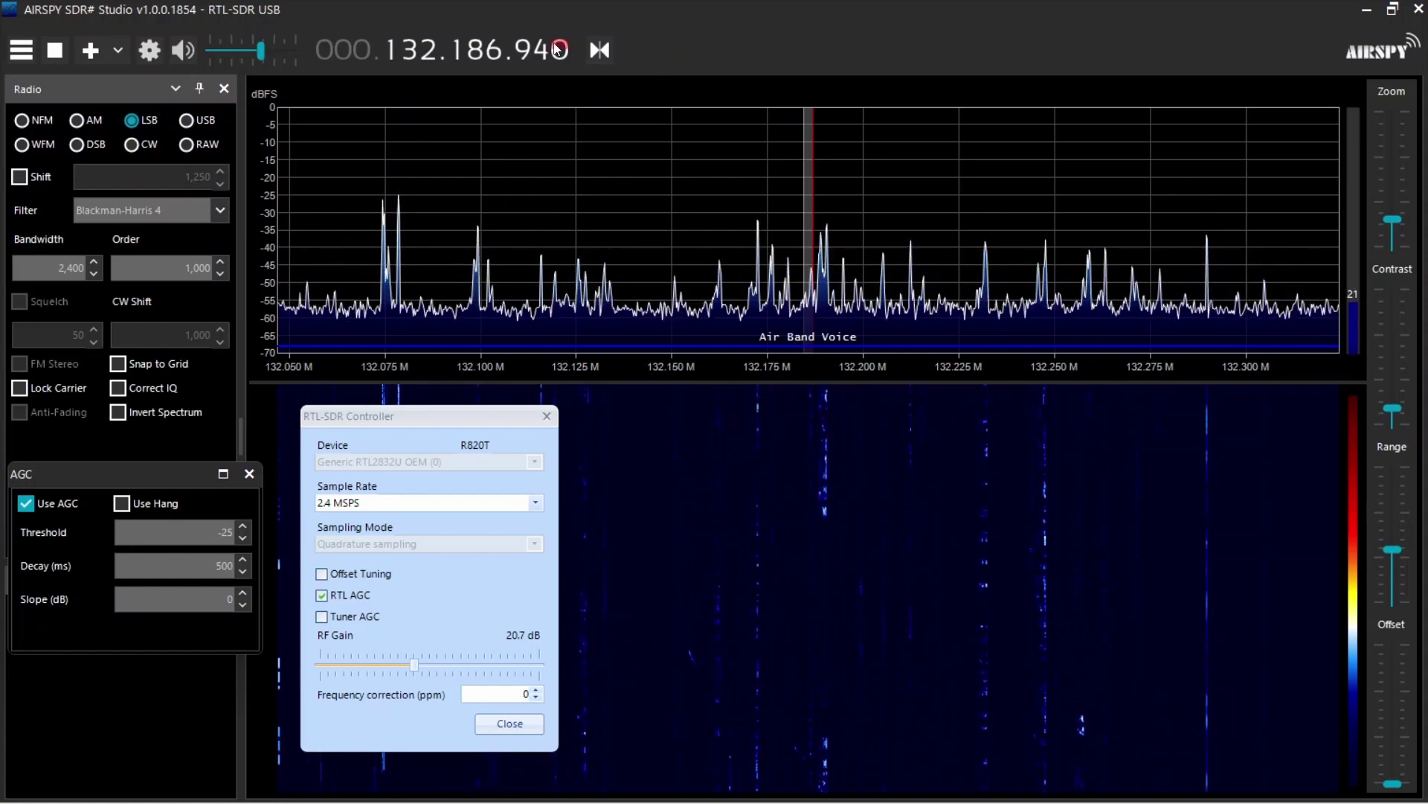
scroll(540, 55, "up", 4)
scroll(540, 55, "up", 2)
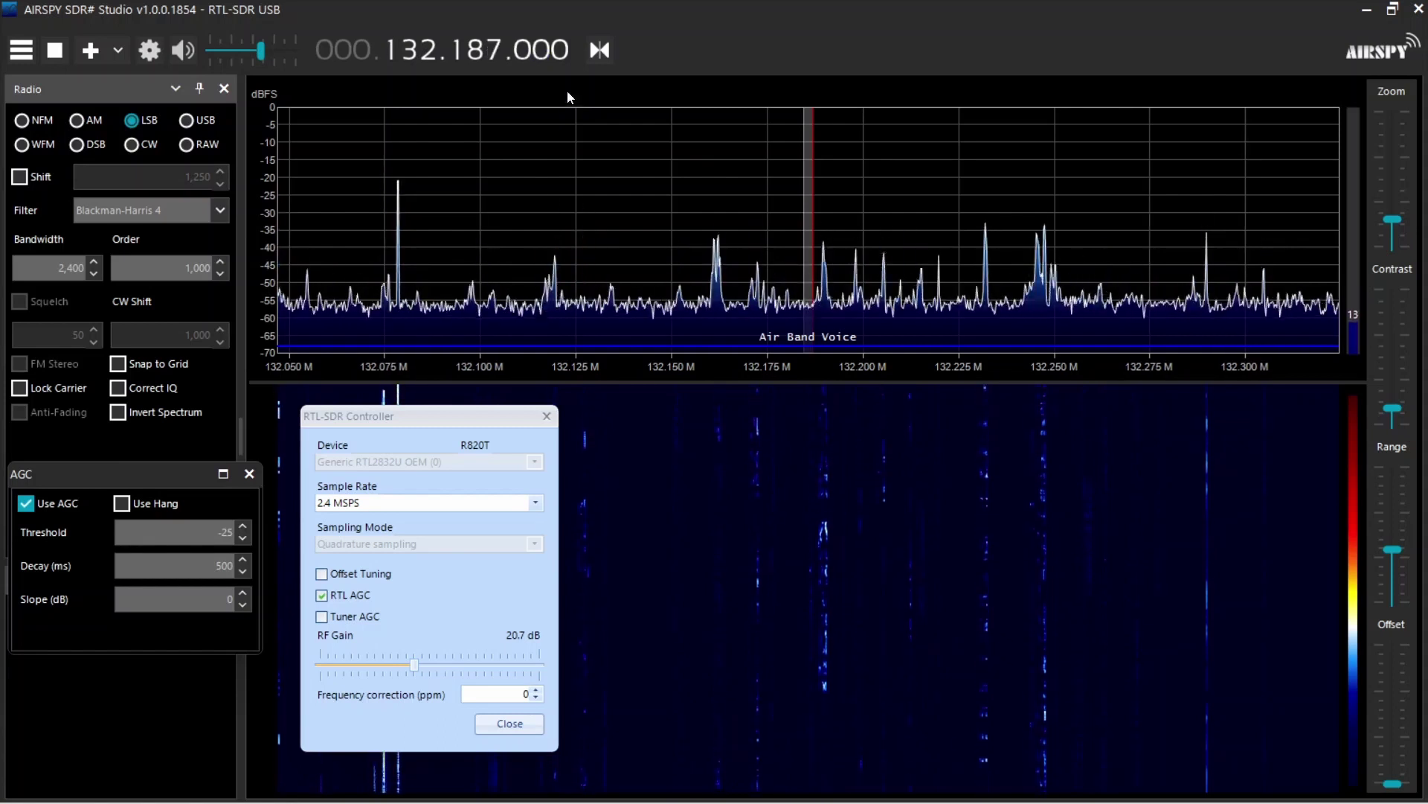
Raise the RTL-SDR frequency correction to 2 ppm, then bring it back down to 1 ppm.
left_click(536, 691)
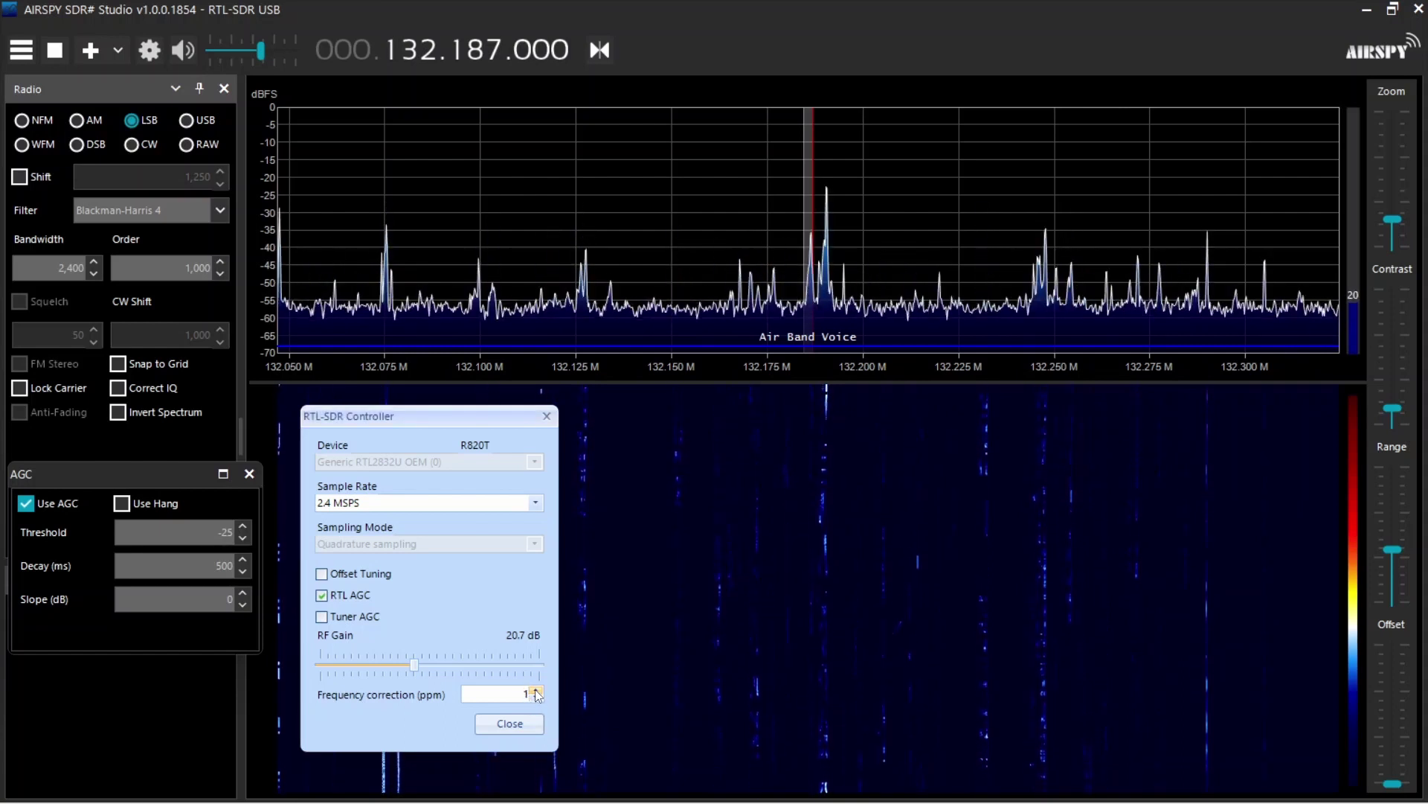
left_click(536, 690)
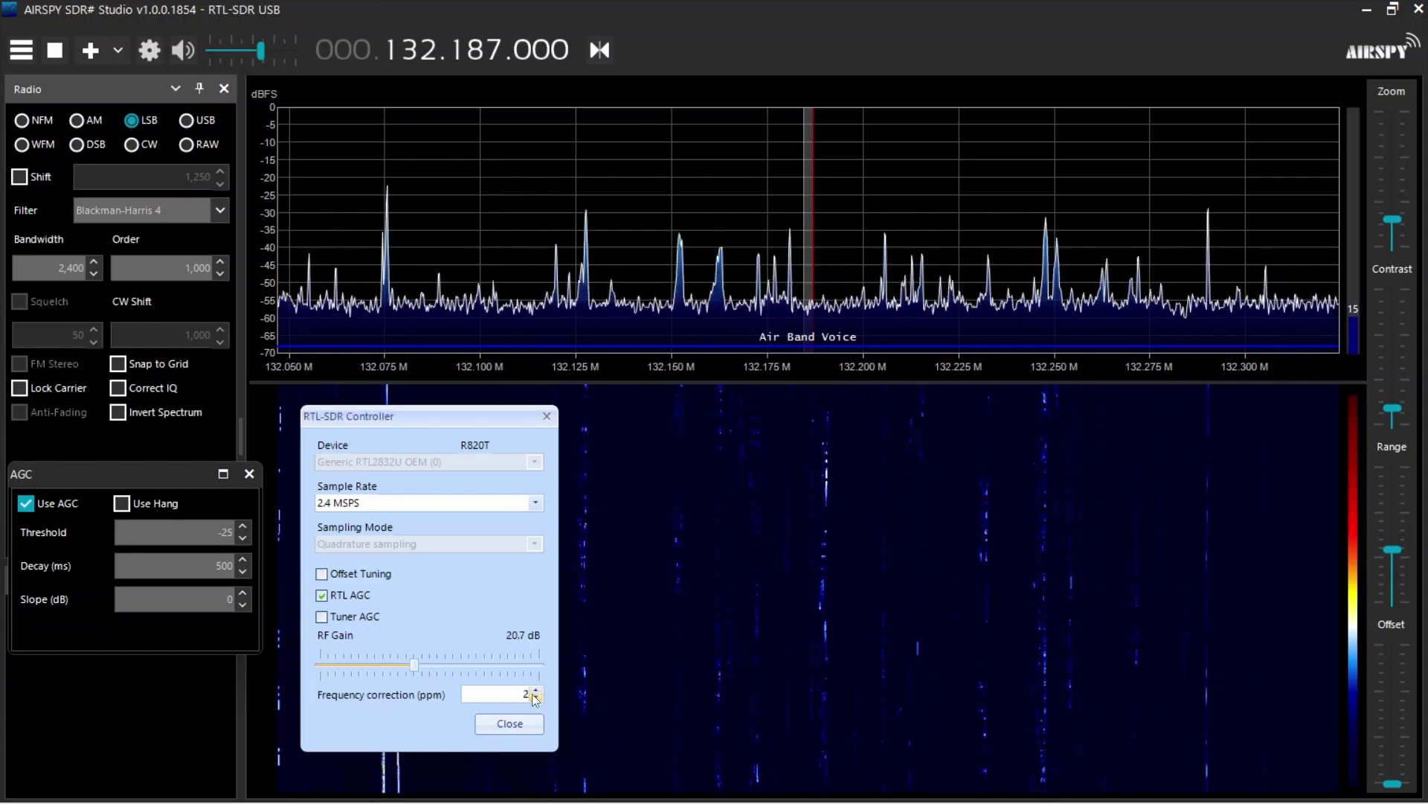
left_click(535, 697)
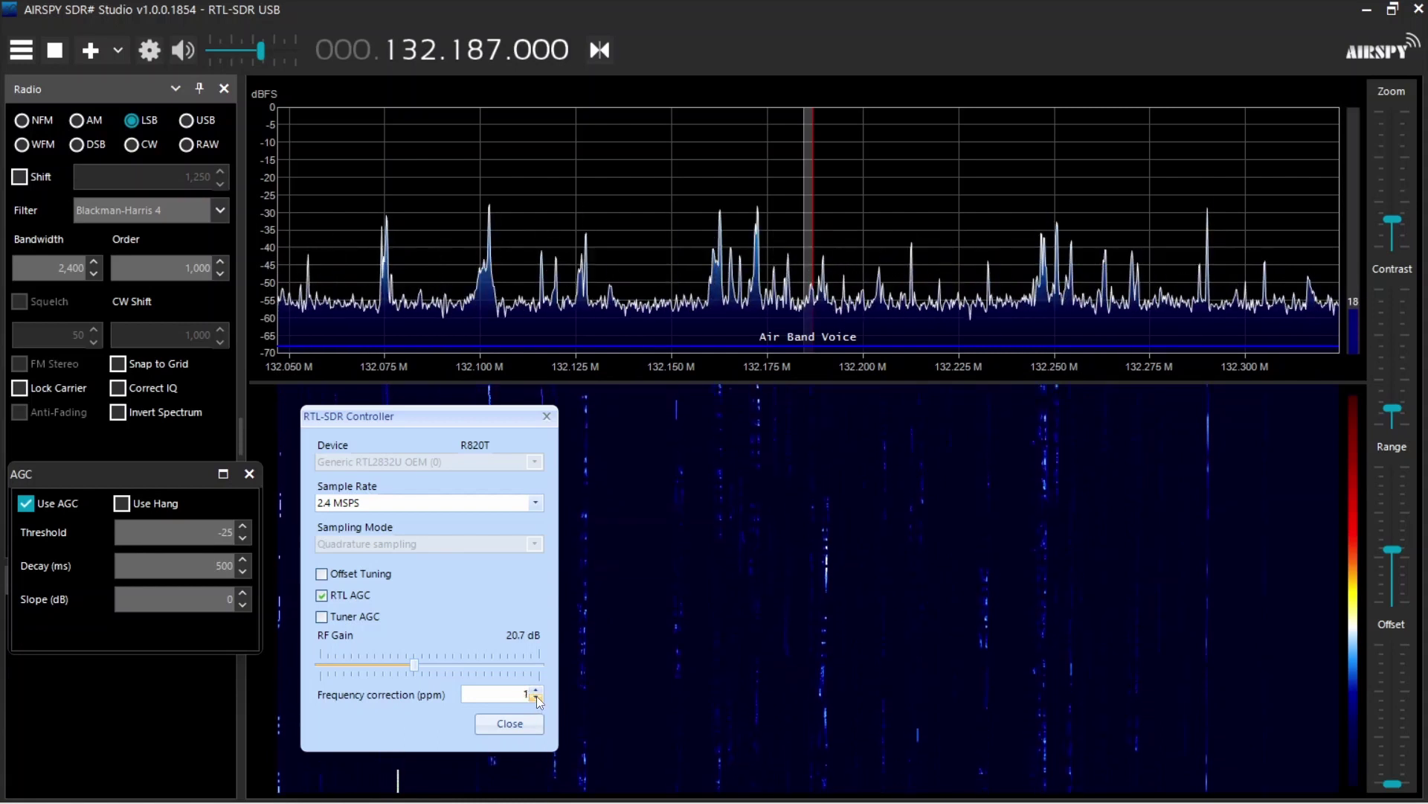
left_click(535, 698)
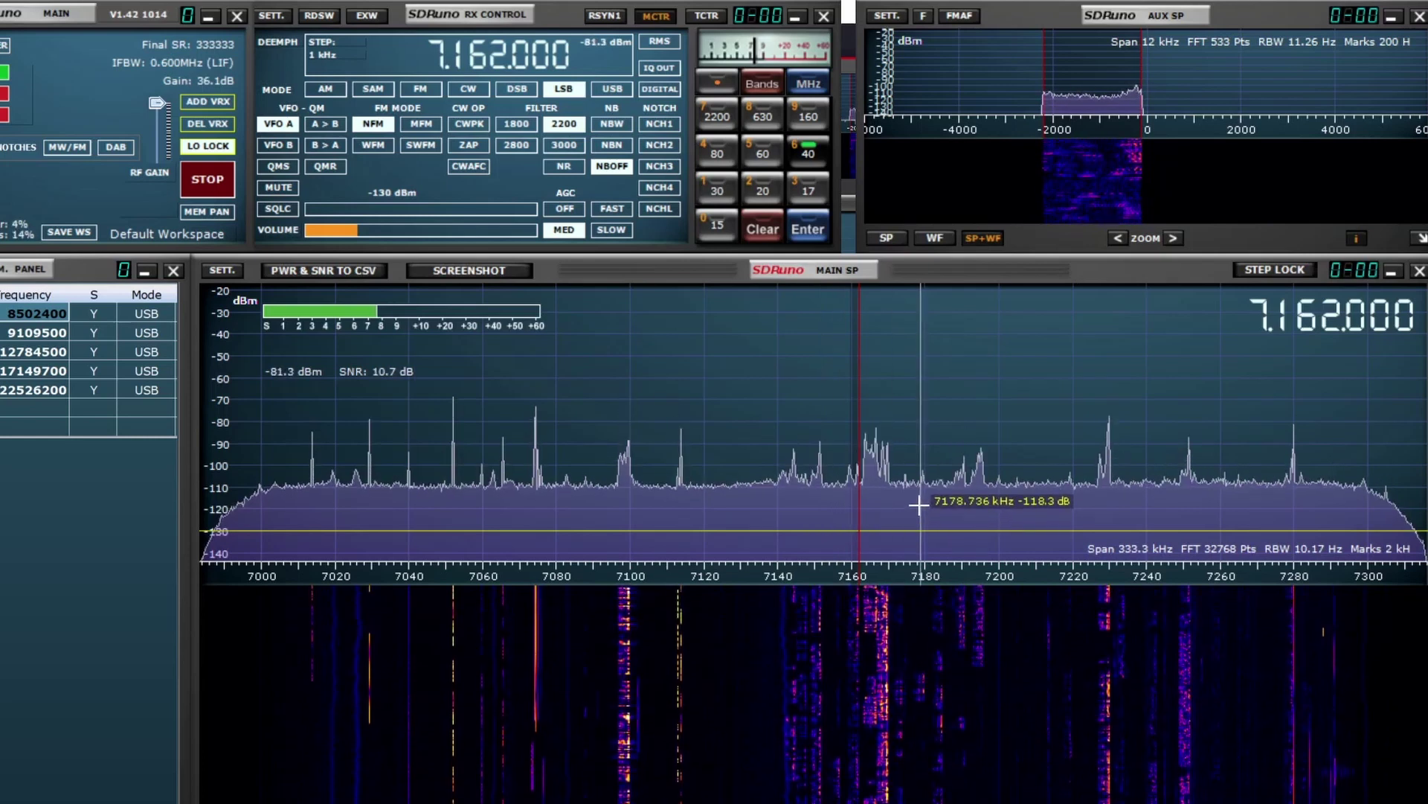
Step the LSB VFO from 7.162 MHz up to 7.171 MHz, then back down to 7.170 MHz.
scroll(917, 505, "up", 7)
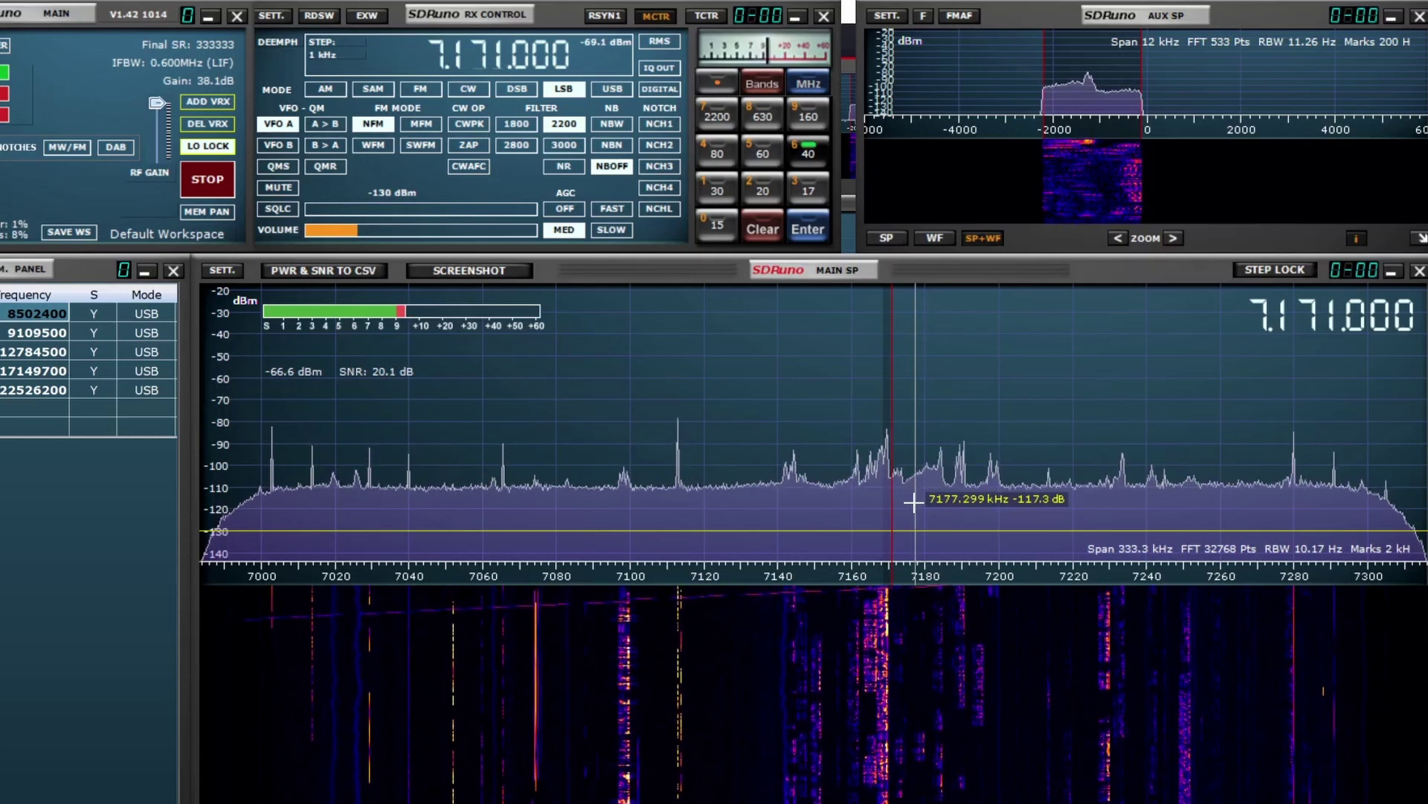
scroll(914, 503, "down", 1)
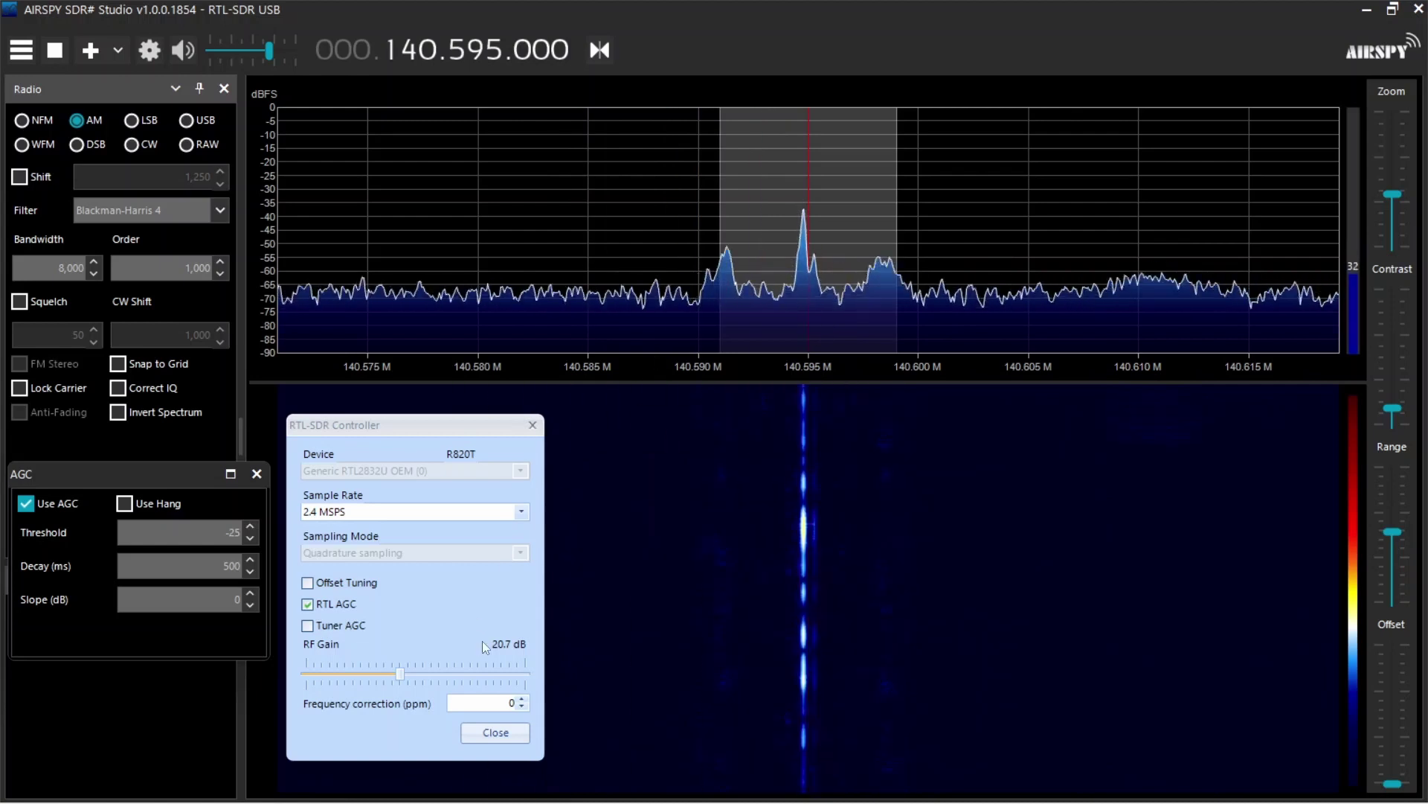
left_click(522, 50)
left_click(522, 50)
scroll(522, 51, "up", 1)
scroll(523, 50, "down", 3)
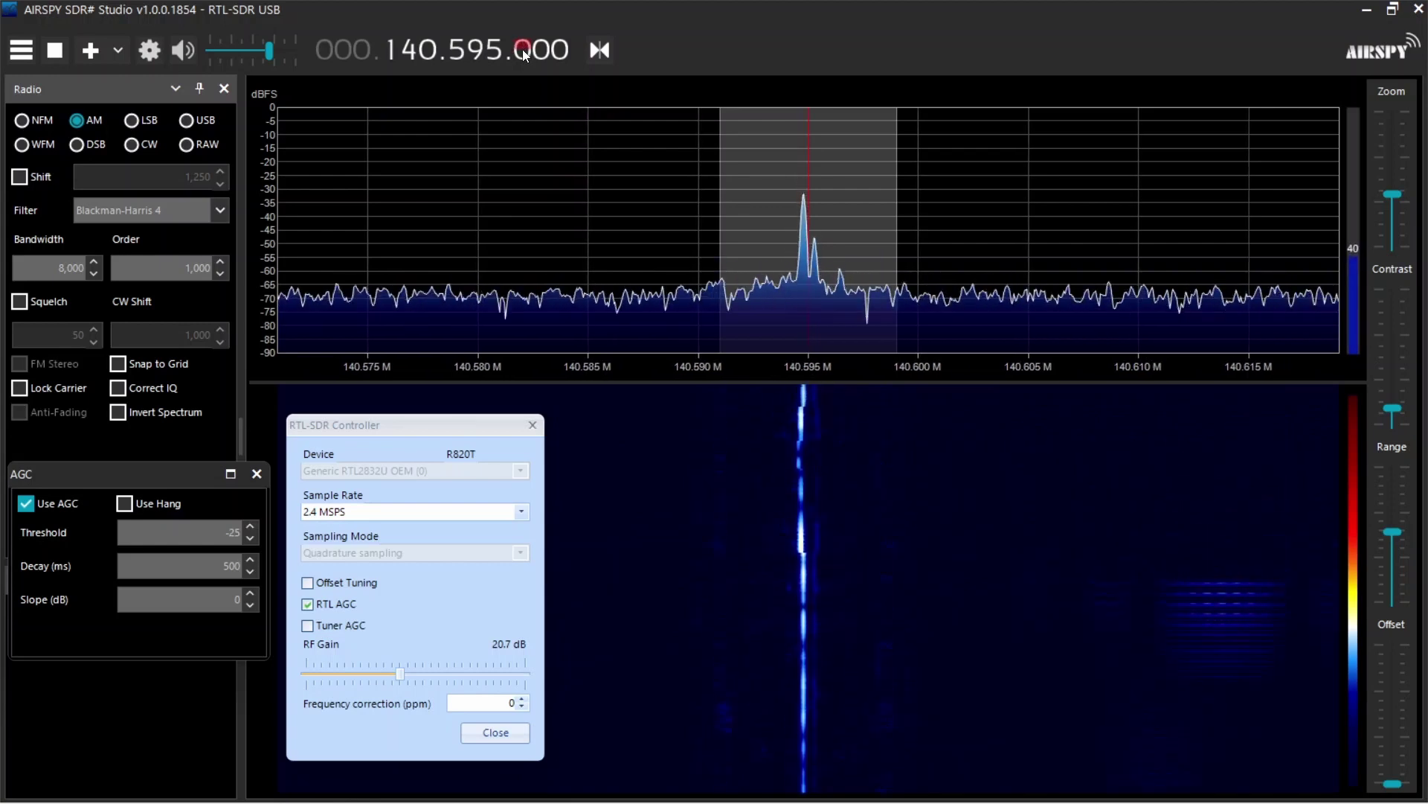
scroll(522, 50, "down", 1)
scroll(523, 49, "down", 1)
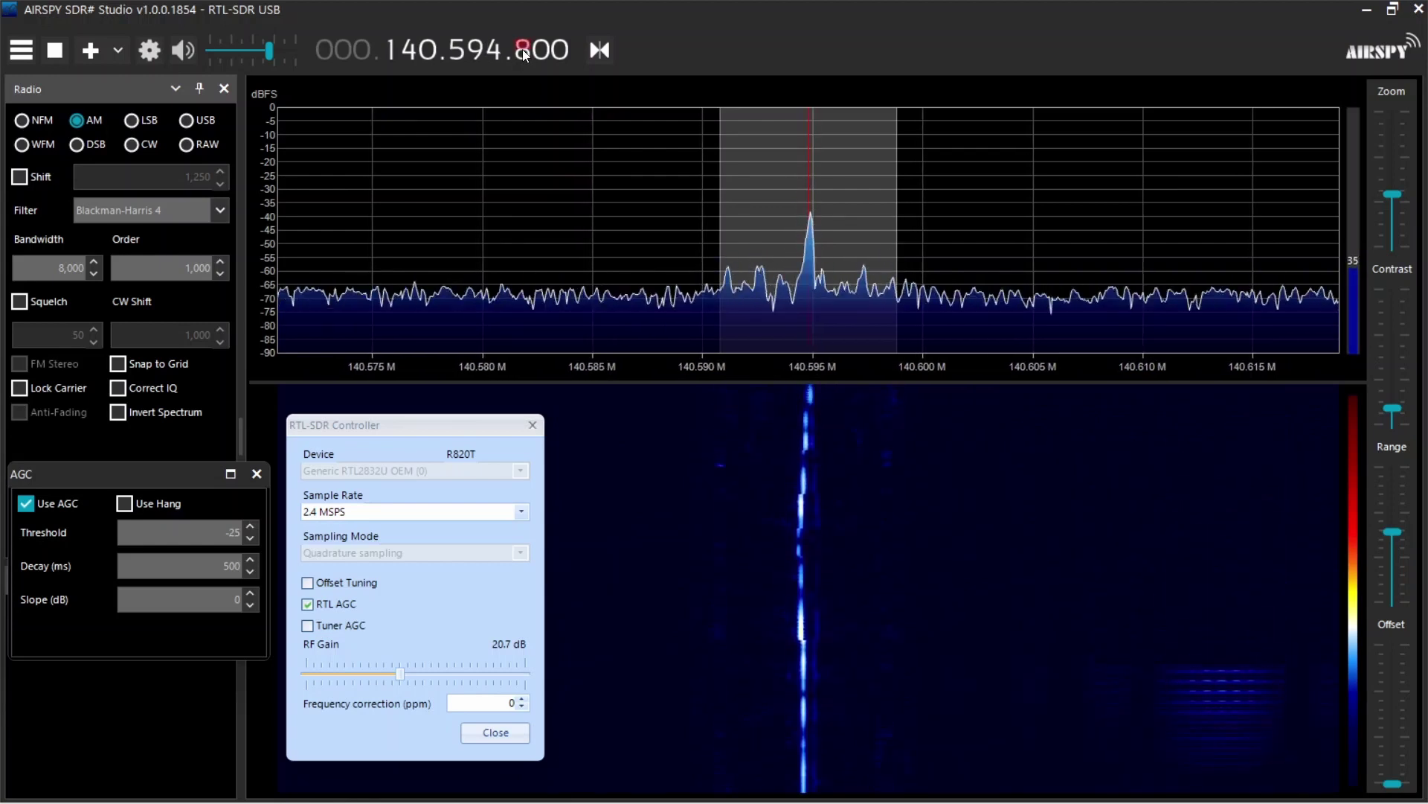
scroll(522, 49, "down", 1)
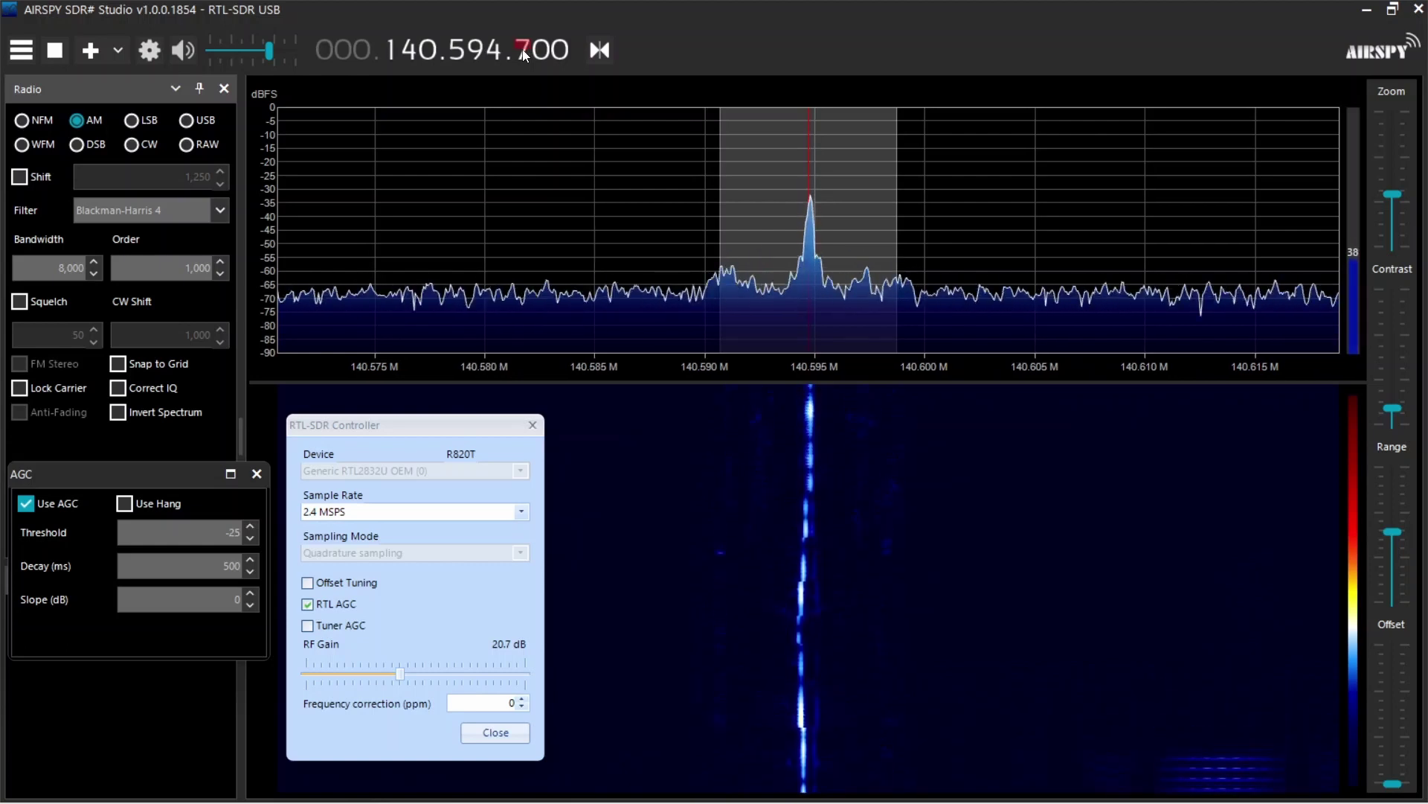
scroll(522, 49, "down", 1)
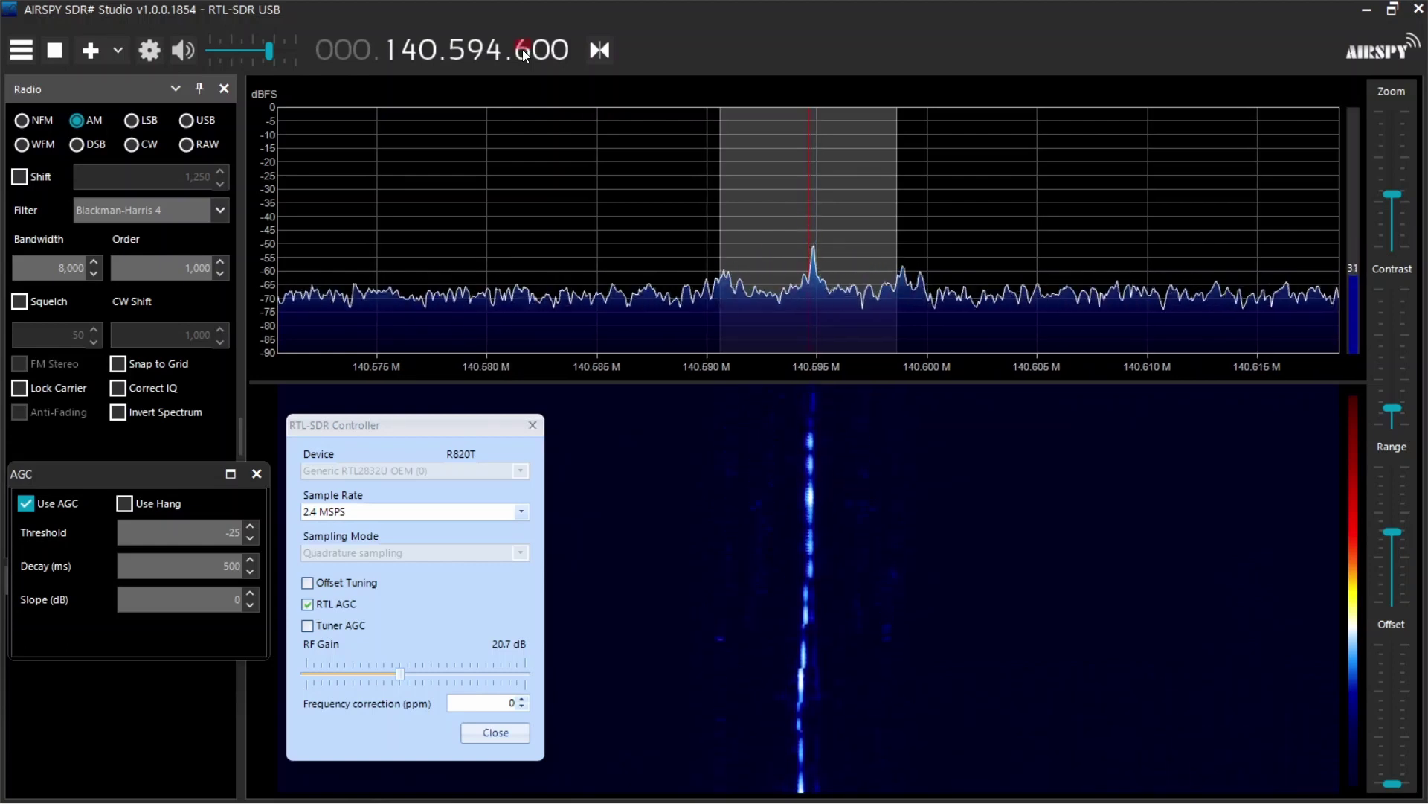
scroll(522, 50, "up", 1)
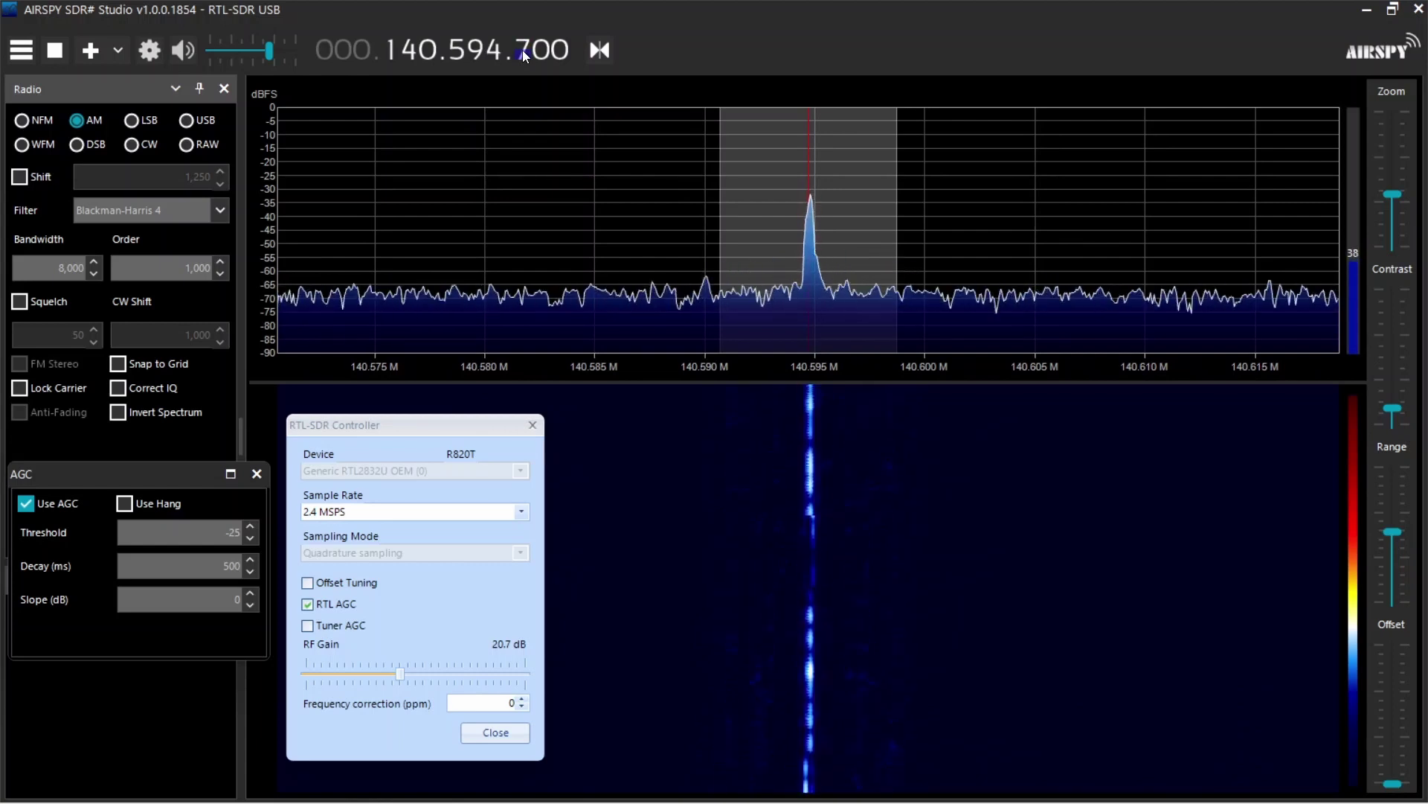
scroll(522, 51, "up", 2)
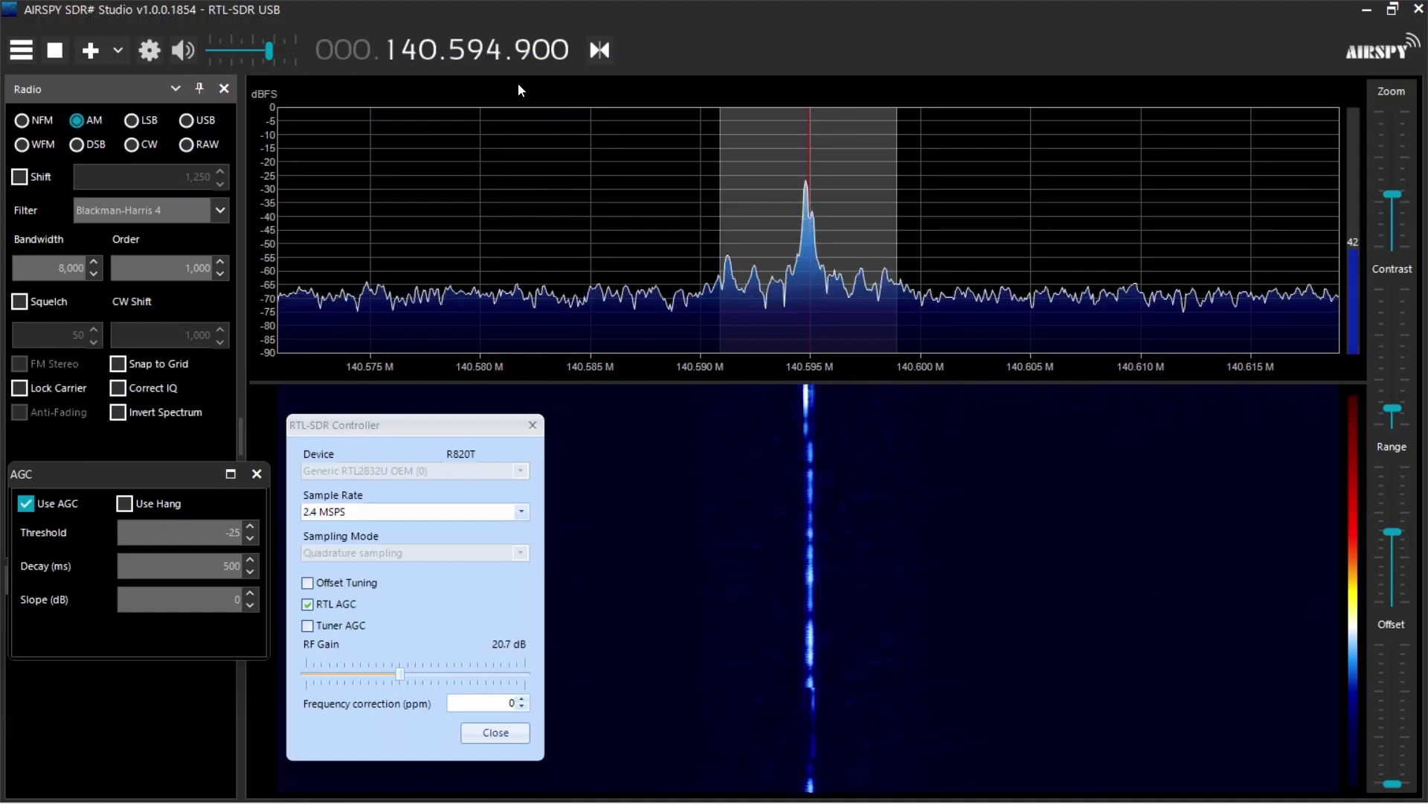
scroll(535, 55, "up", 1)
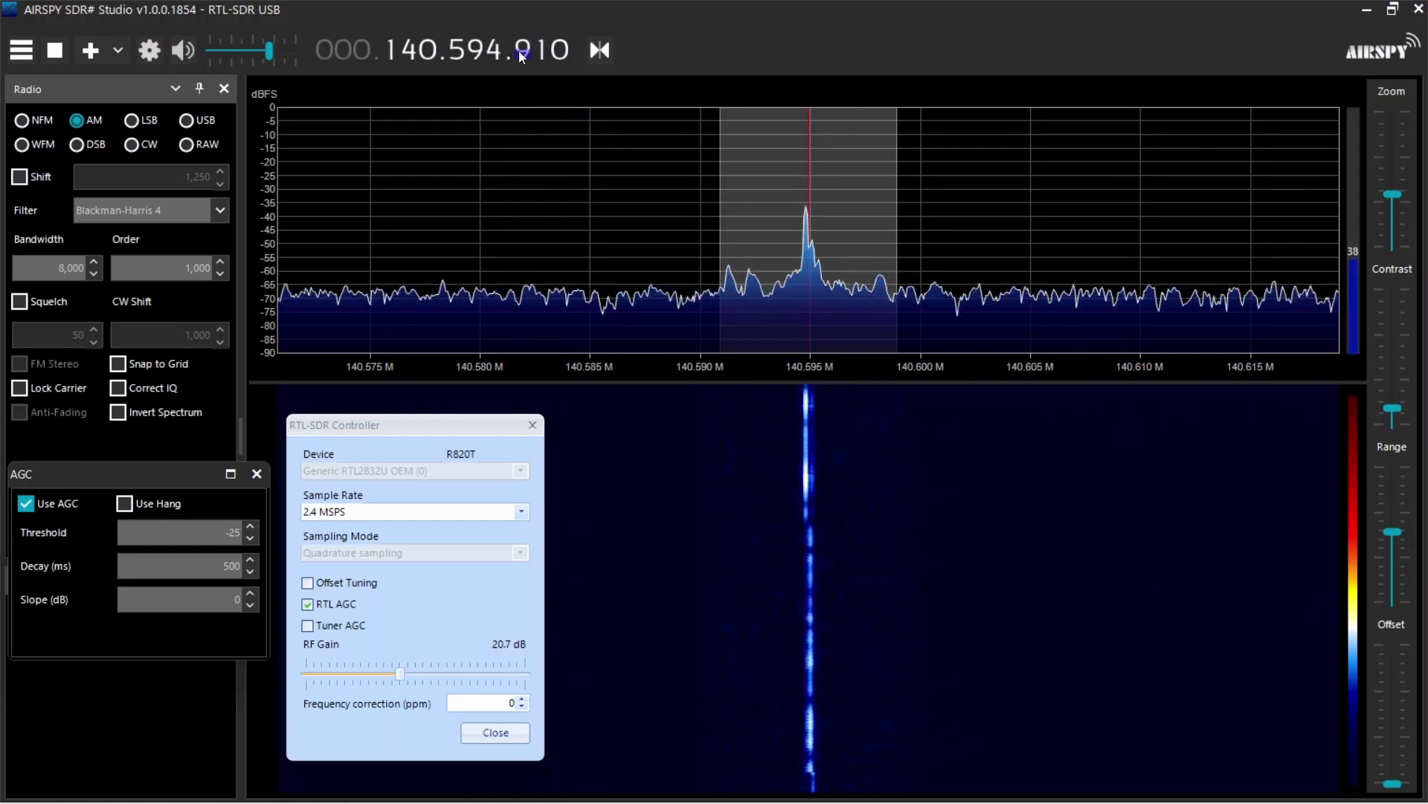
scroll(524, 54, "up", 1)
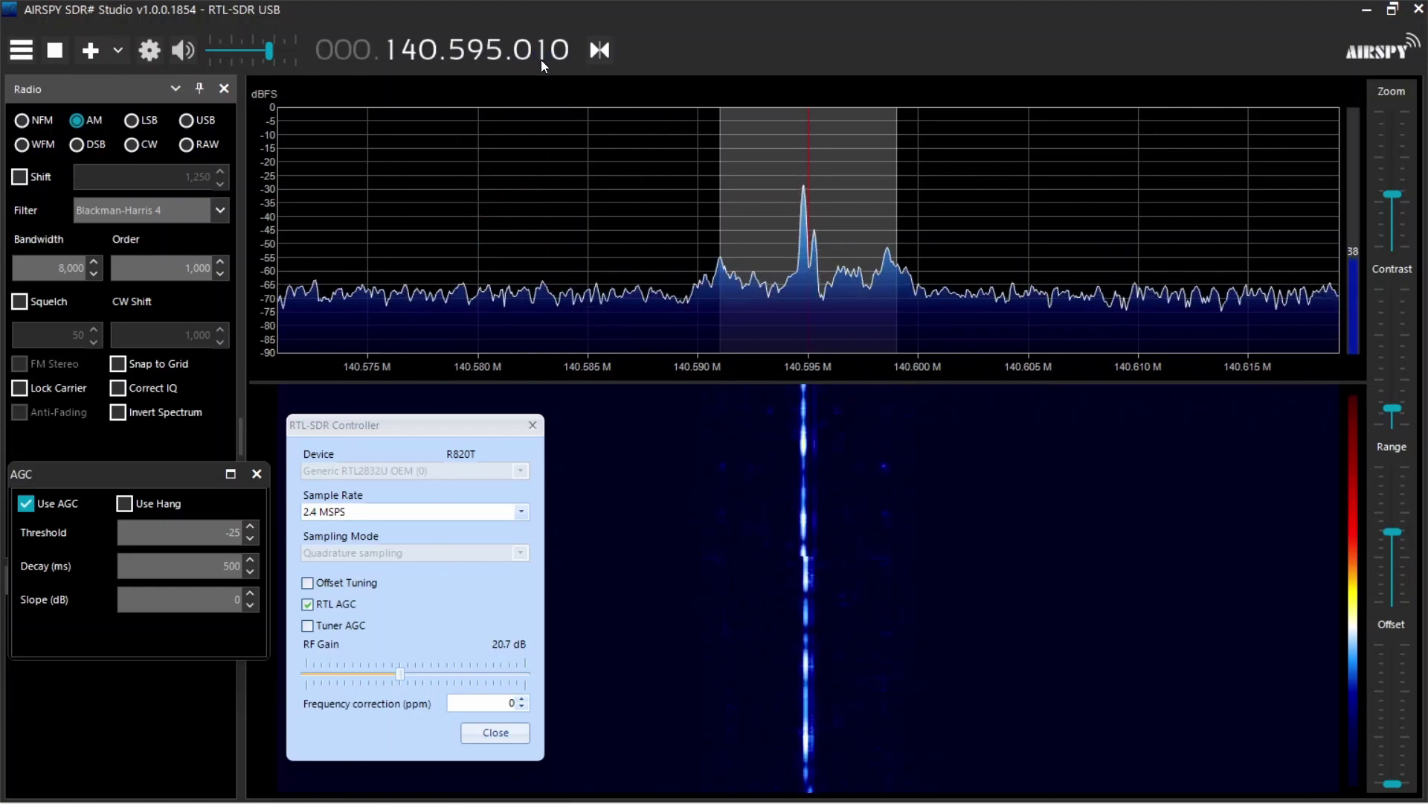
scroll(542, 53, "down", 1)
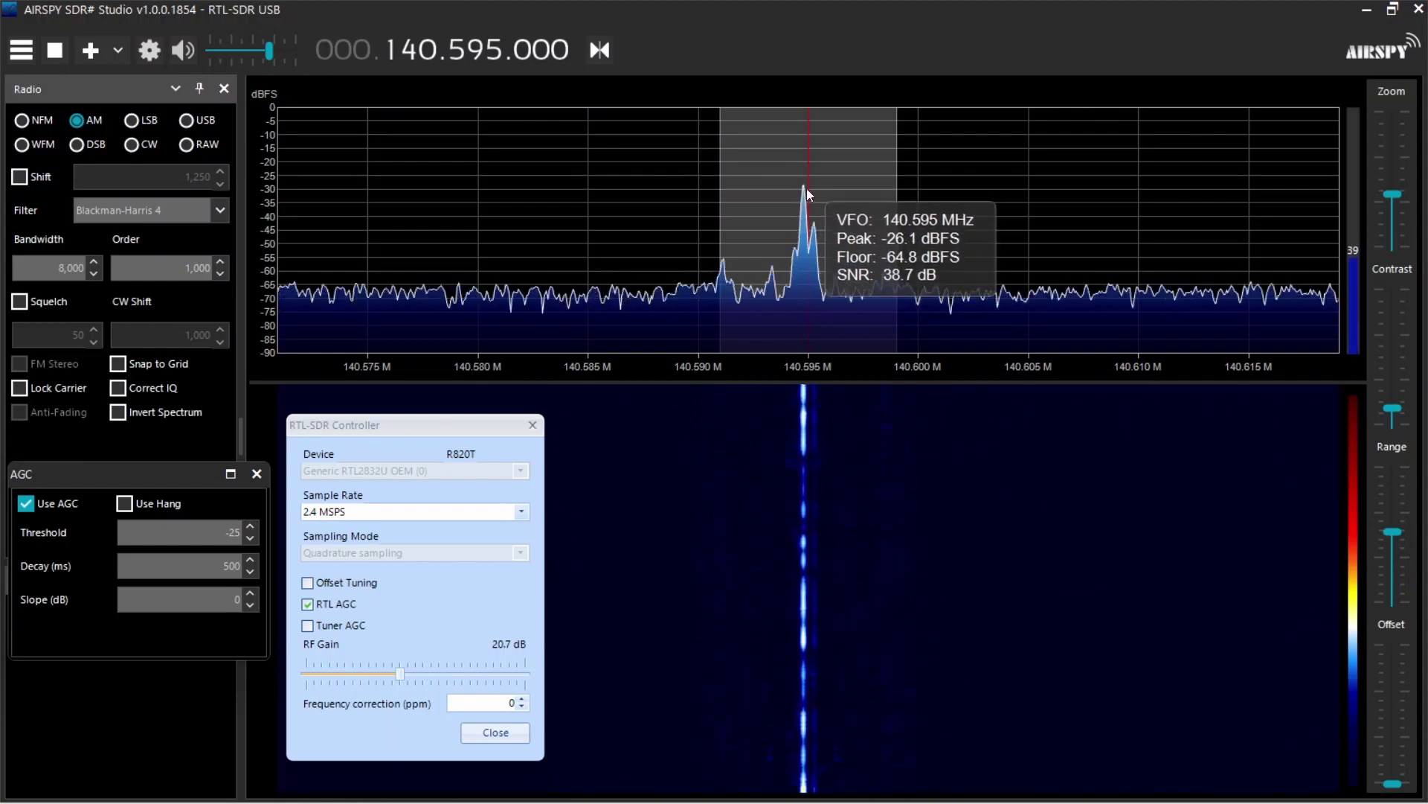
Raise SDR#'s frequency correction to 1 ppm.
left_click(523, 699)
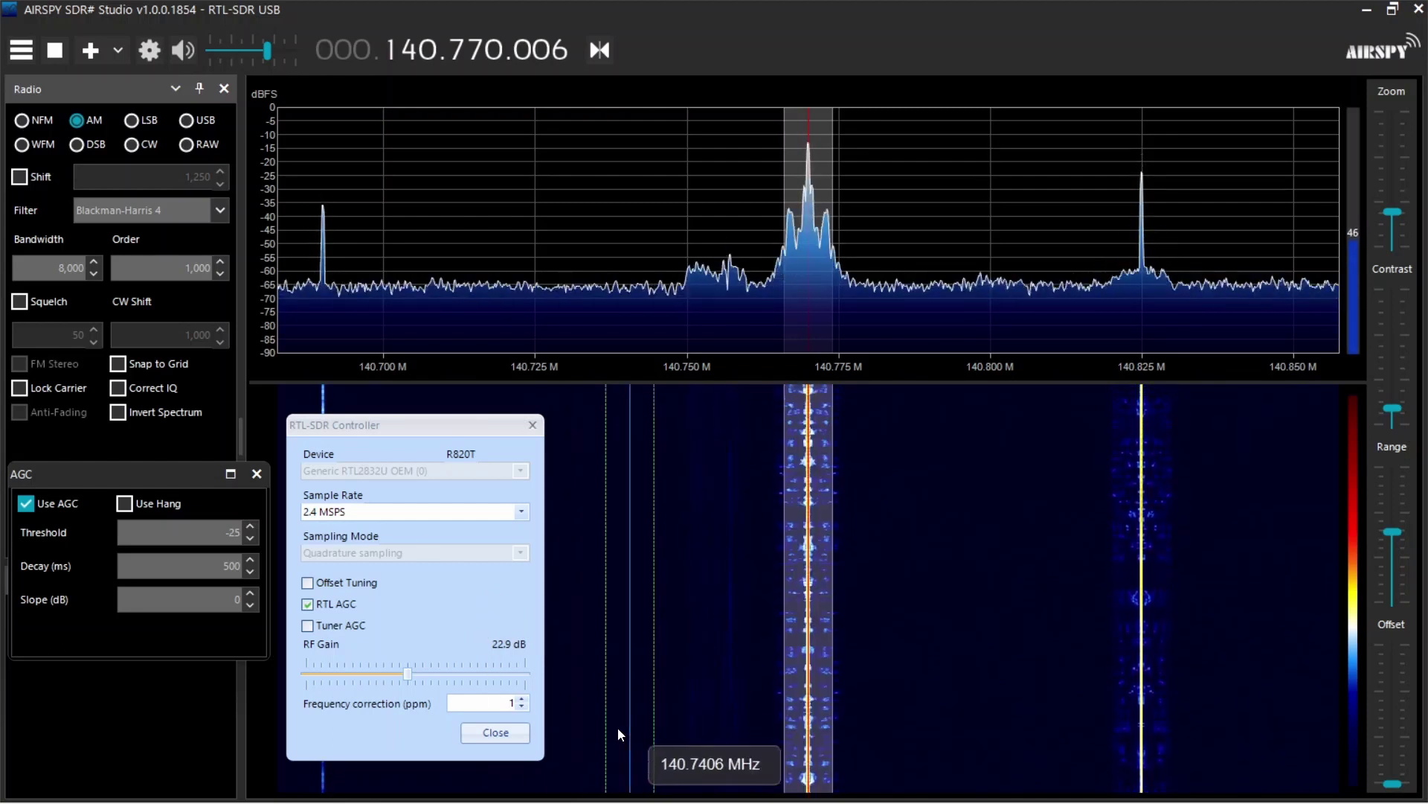
Try 0 ppm correction, return to 1 ppm, and trim tuning to exactly 140.770.000 MHz.
left_click(521, 707)
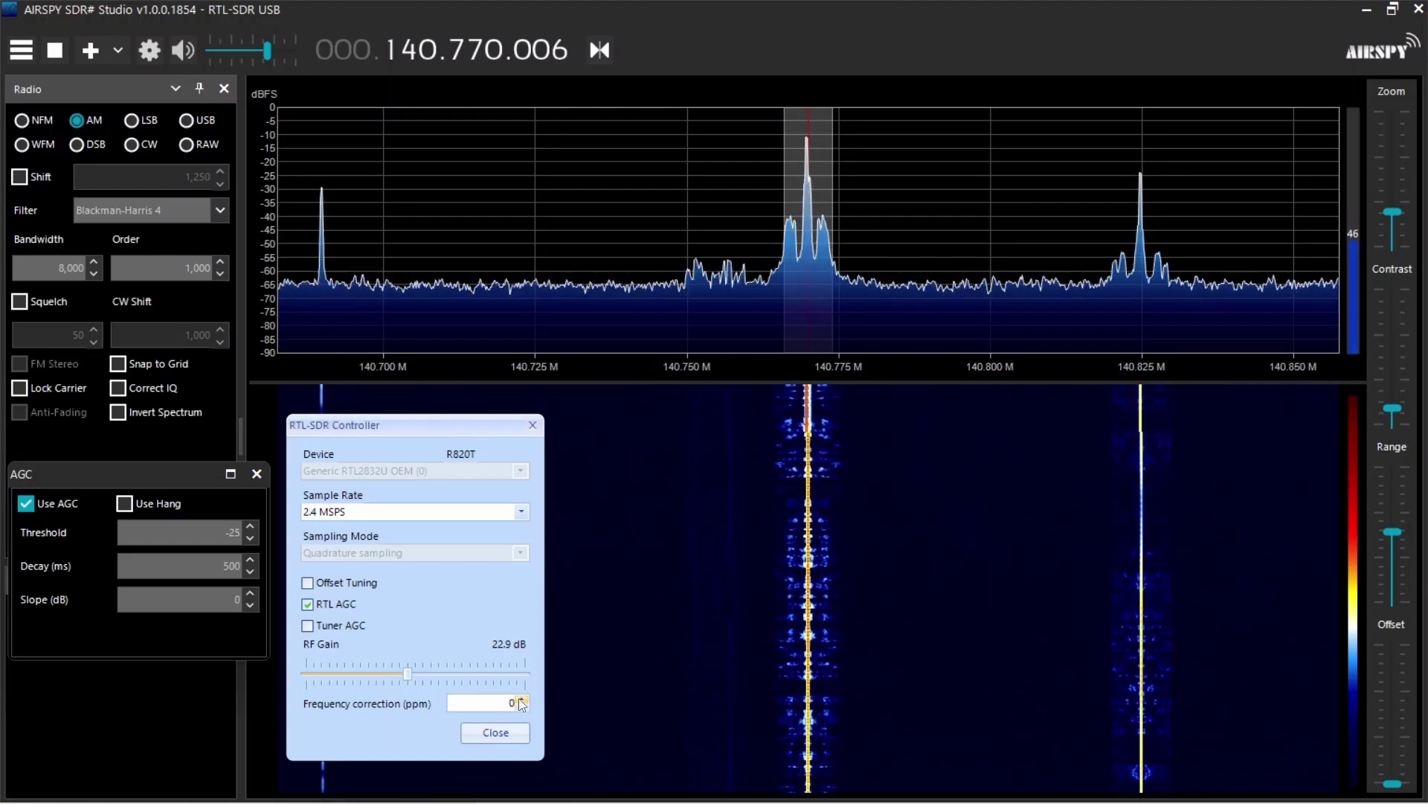
left_click(521, 698)
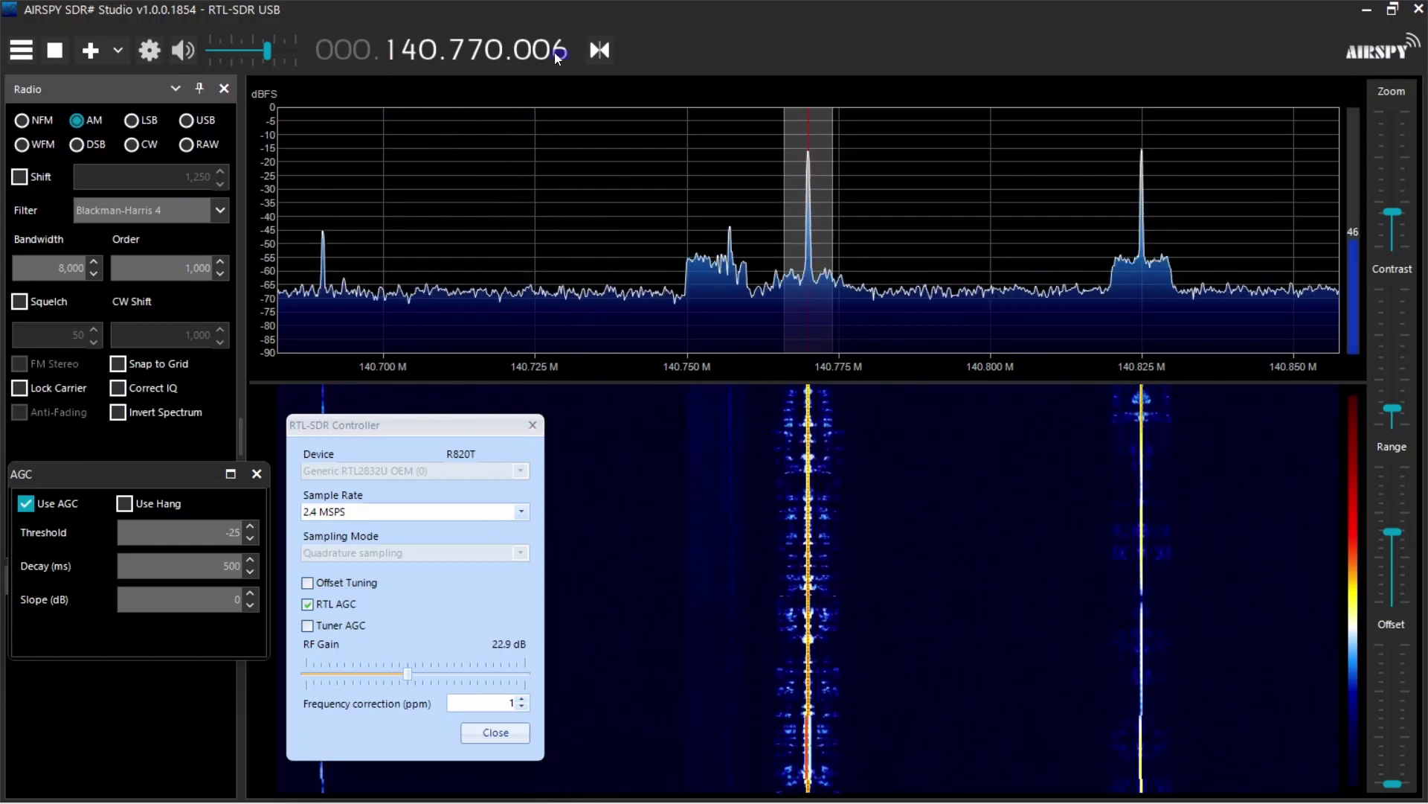
scroll(560, 55, "down", 1)
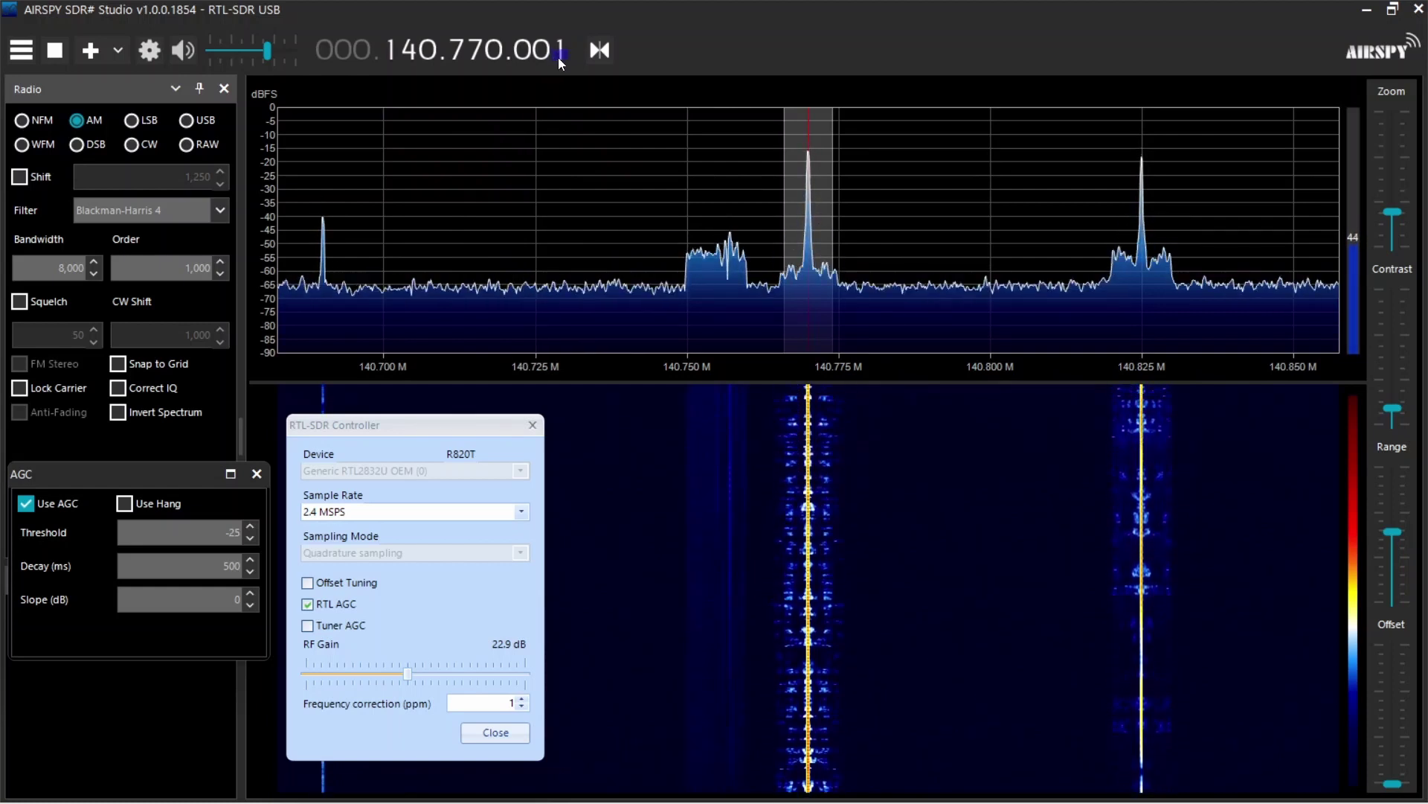
scroll(559, 58, "down", 1)
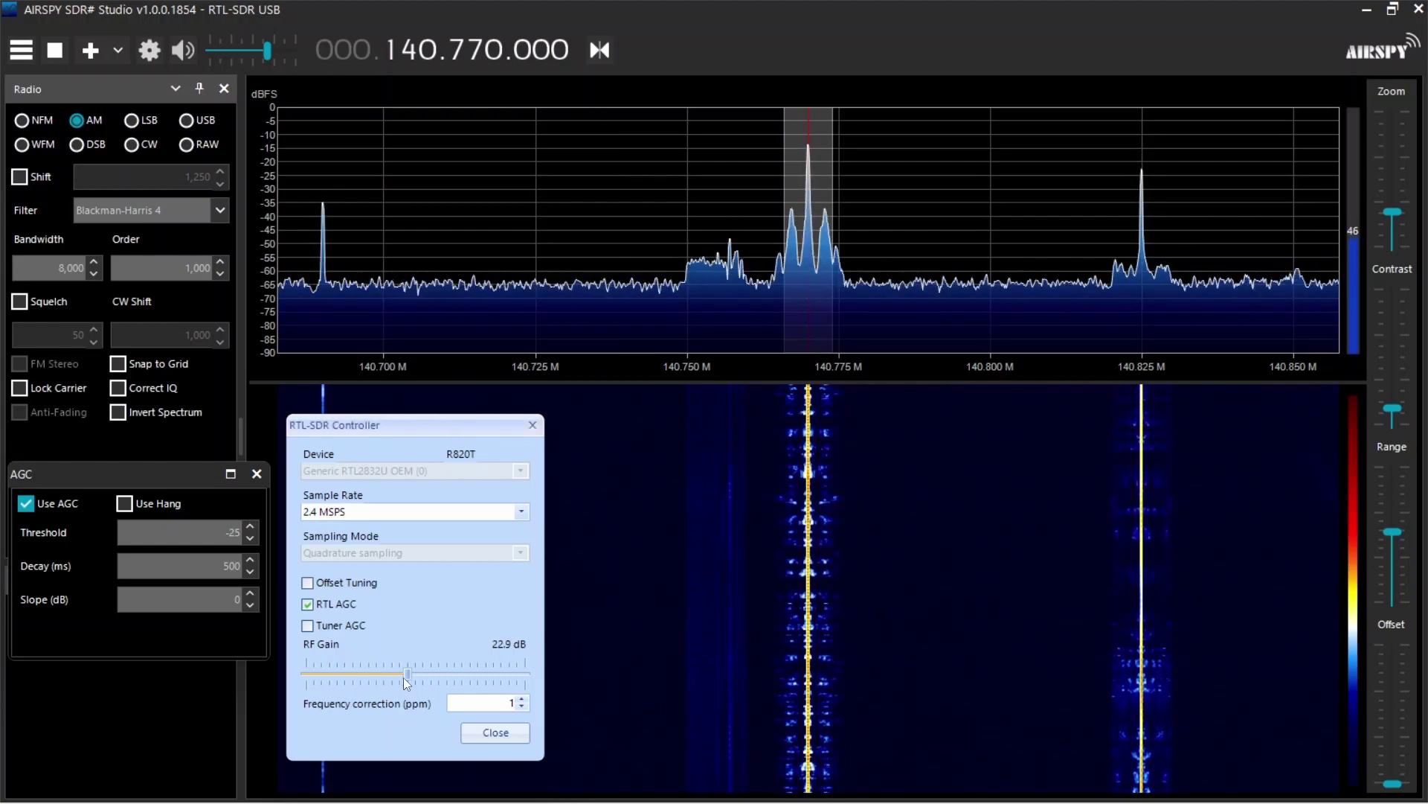
Push SDR#'s RF gain up to 43.9 dB, then settle it back near 40 dB.
left_click_drag(405, 677, 485, 675)
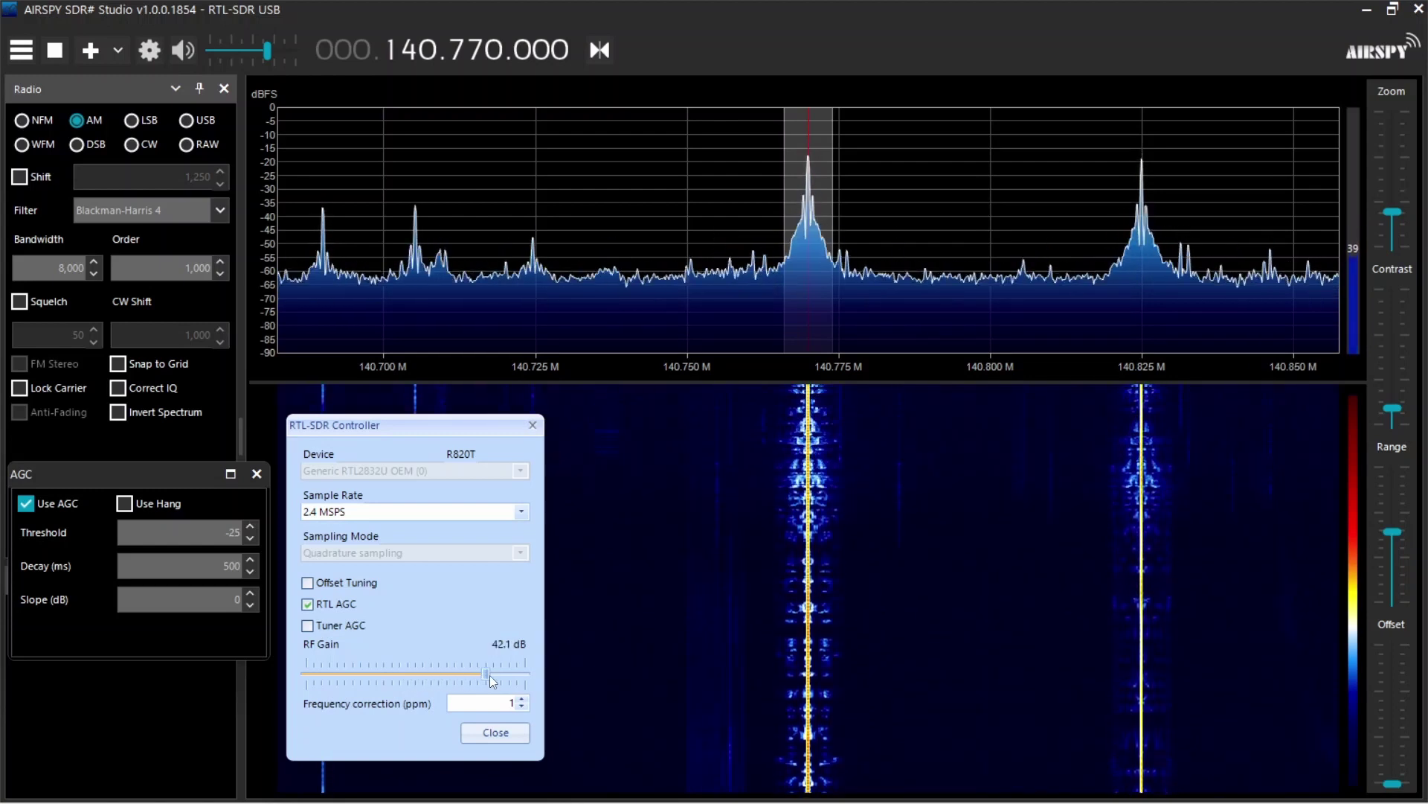
left_click_drag(490, 676, 502, 676)
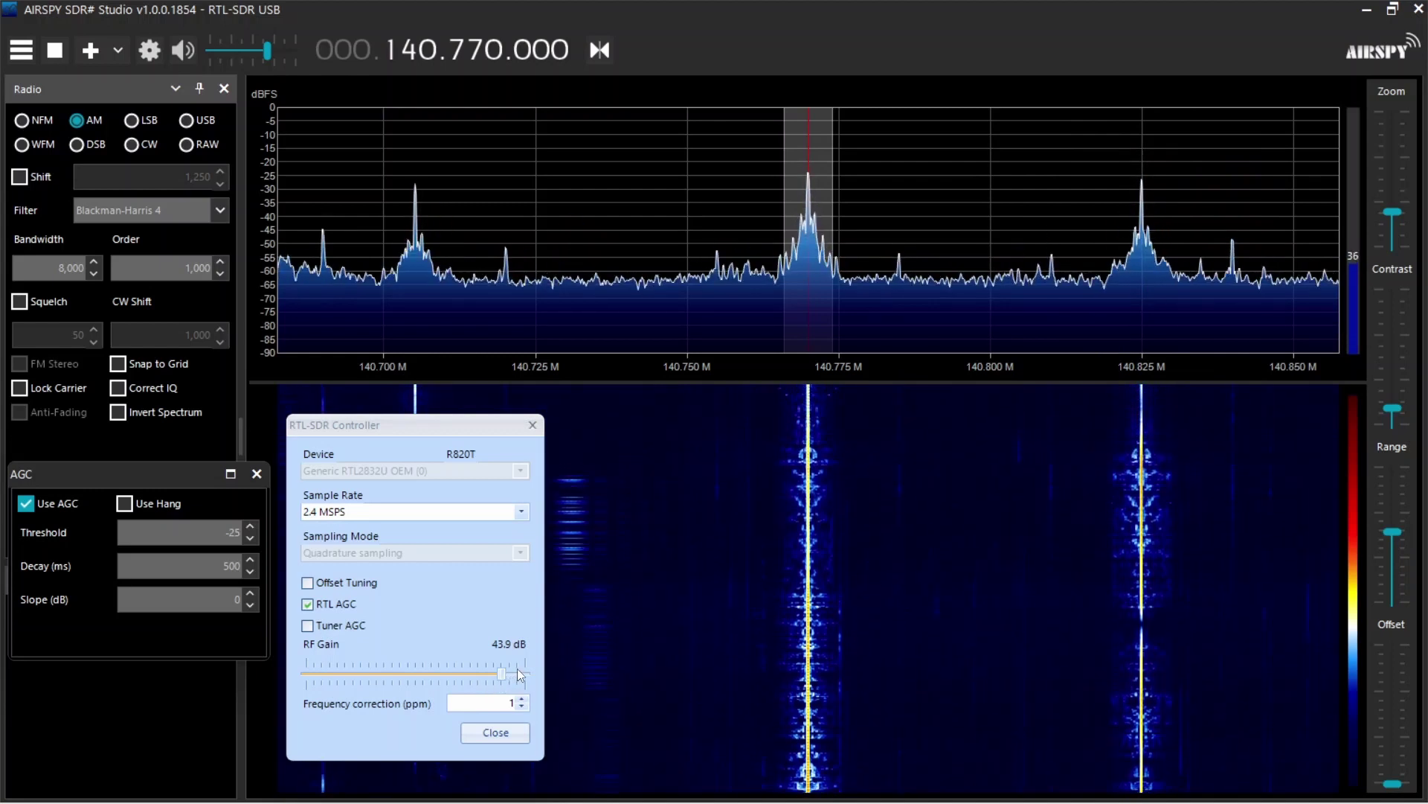
left_click_drag(501, 673, 433, 667)
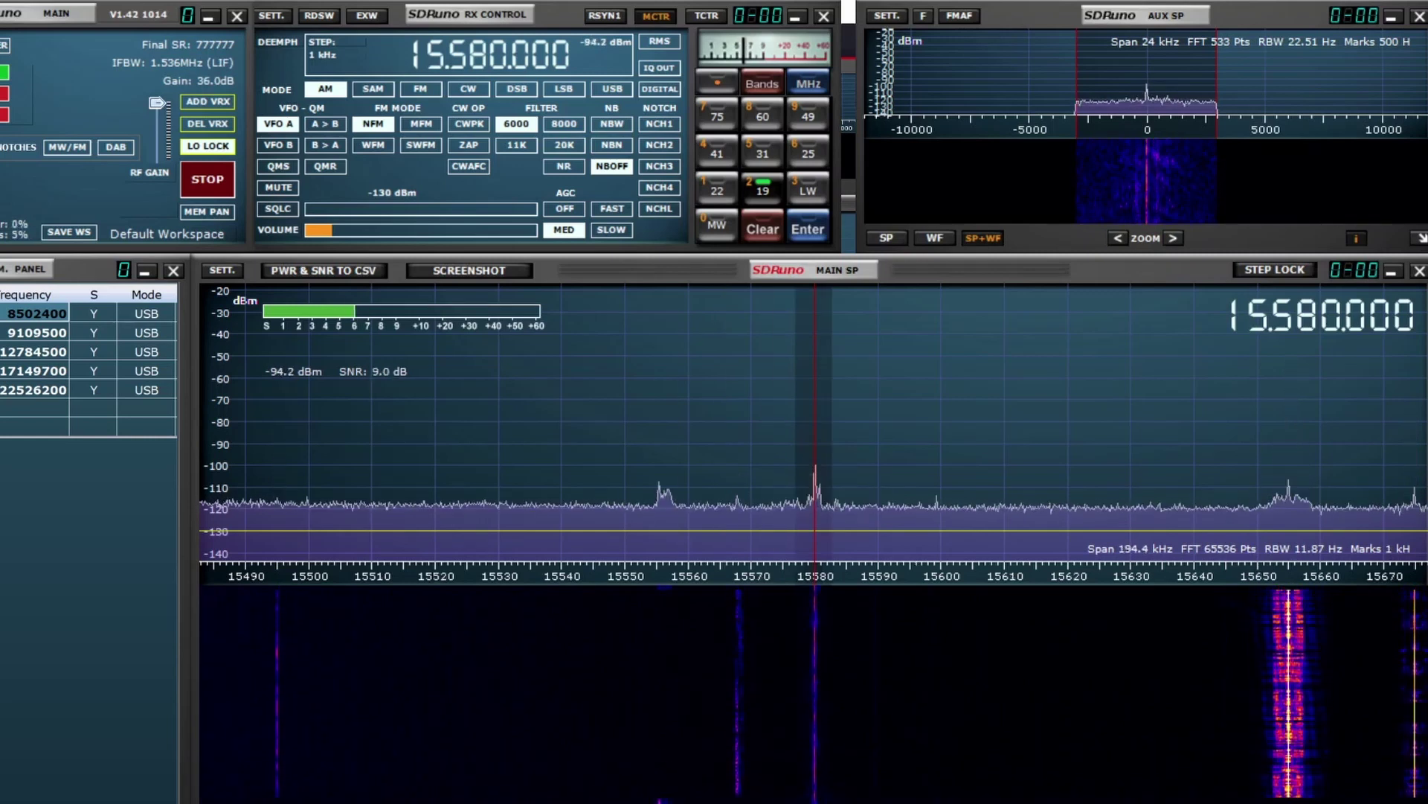
Zoom SDRuno's spectrum to a 48.6 kHz span centred on 15580 kHz, staying on 15.580.000.
scroll(662, 576, "up", 3)
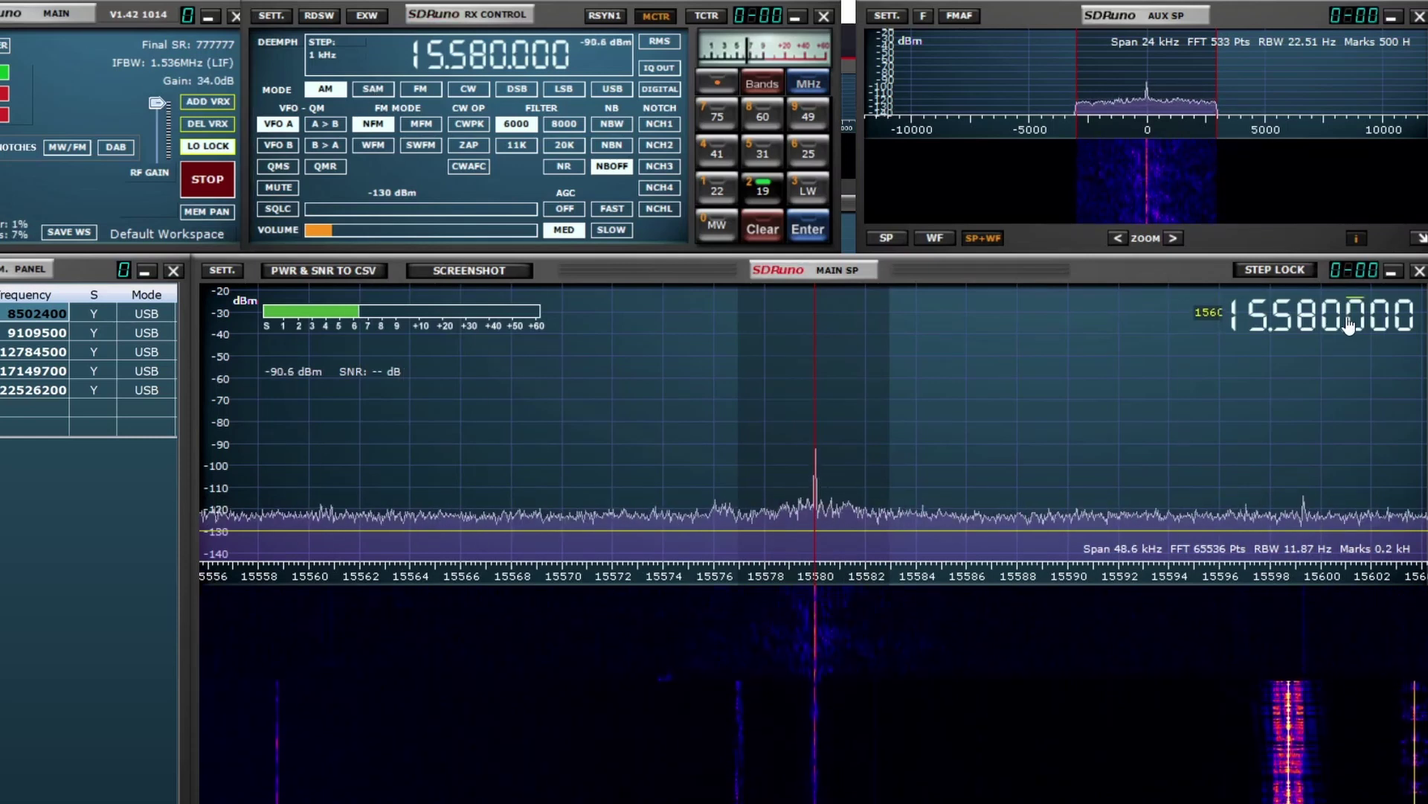
scroll(1360, 322, "down", 1)
scroll(1360, 322, "down", 2)
scroll(1360, 322, "up", 5)
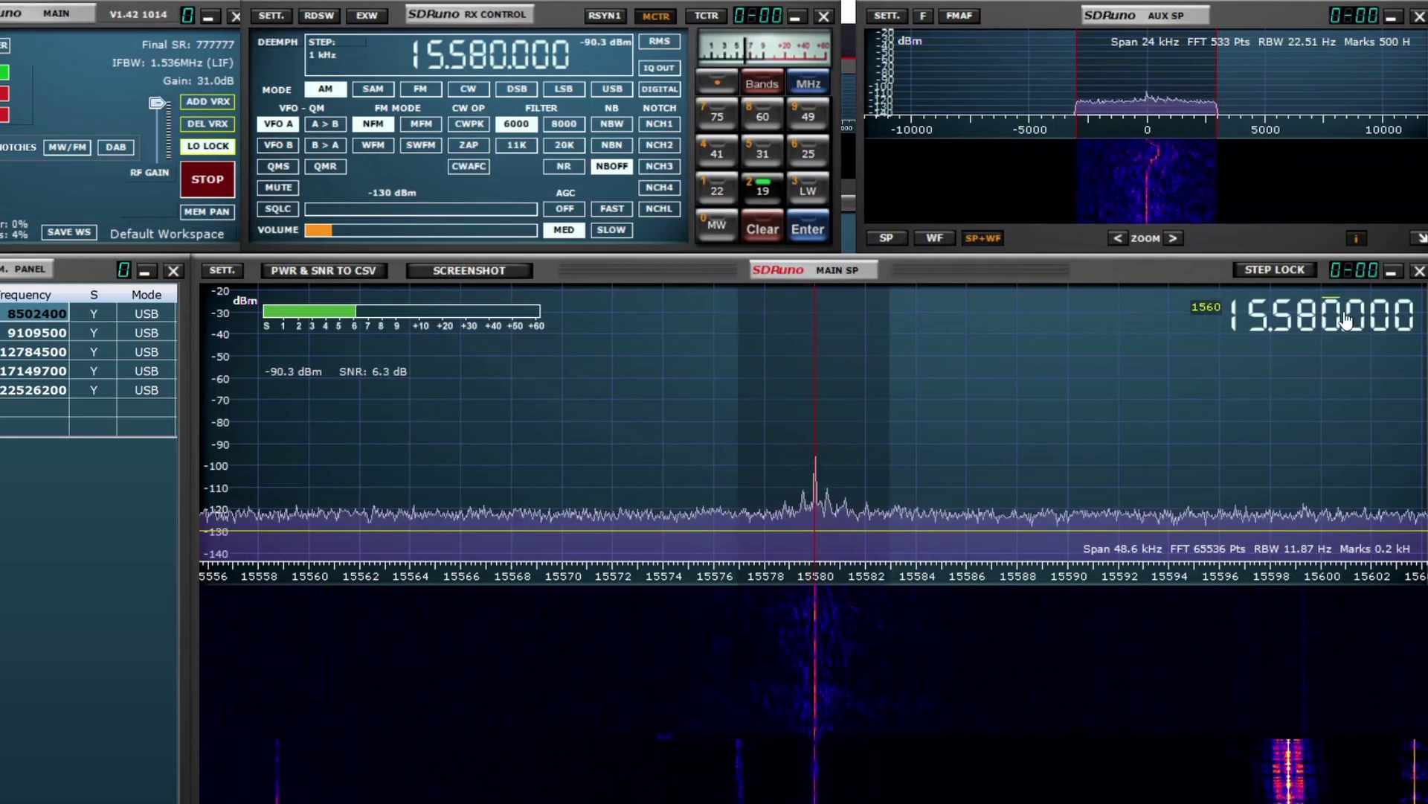
scroll(1347, 318, "up", 5)
scroll(1346, 319, "down", 4)
scroll(1347, 319, "down", 1)
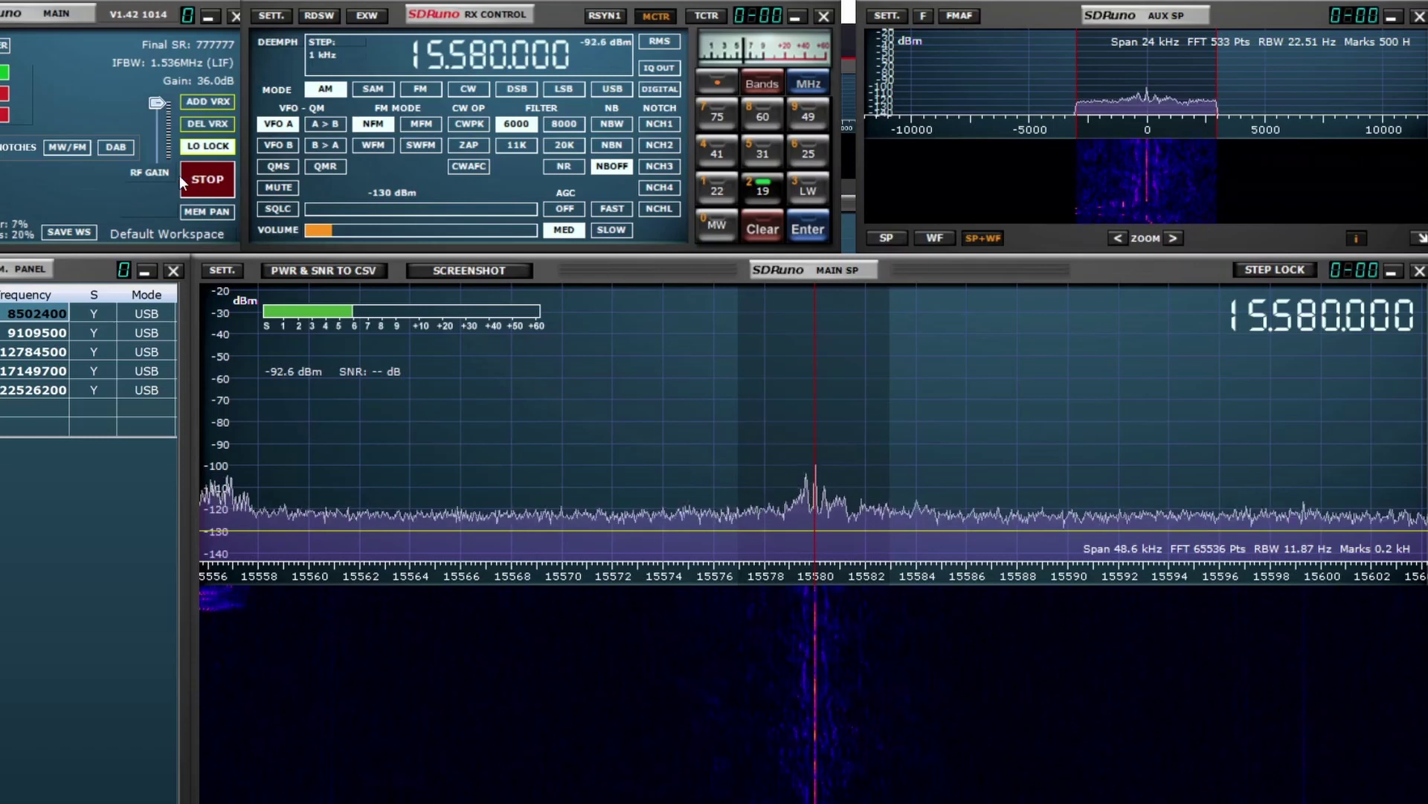
left_click(373, 87)
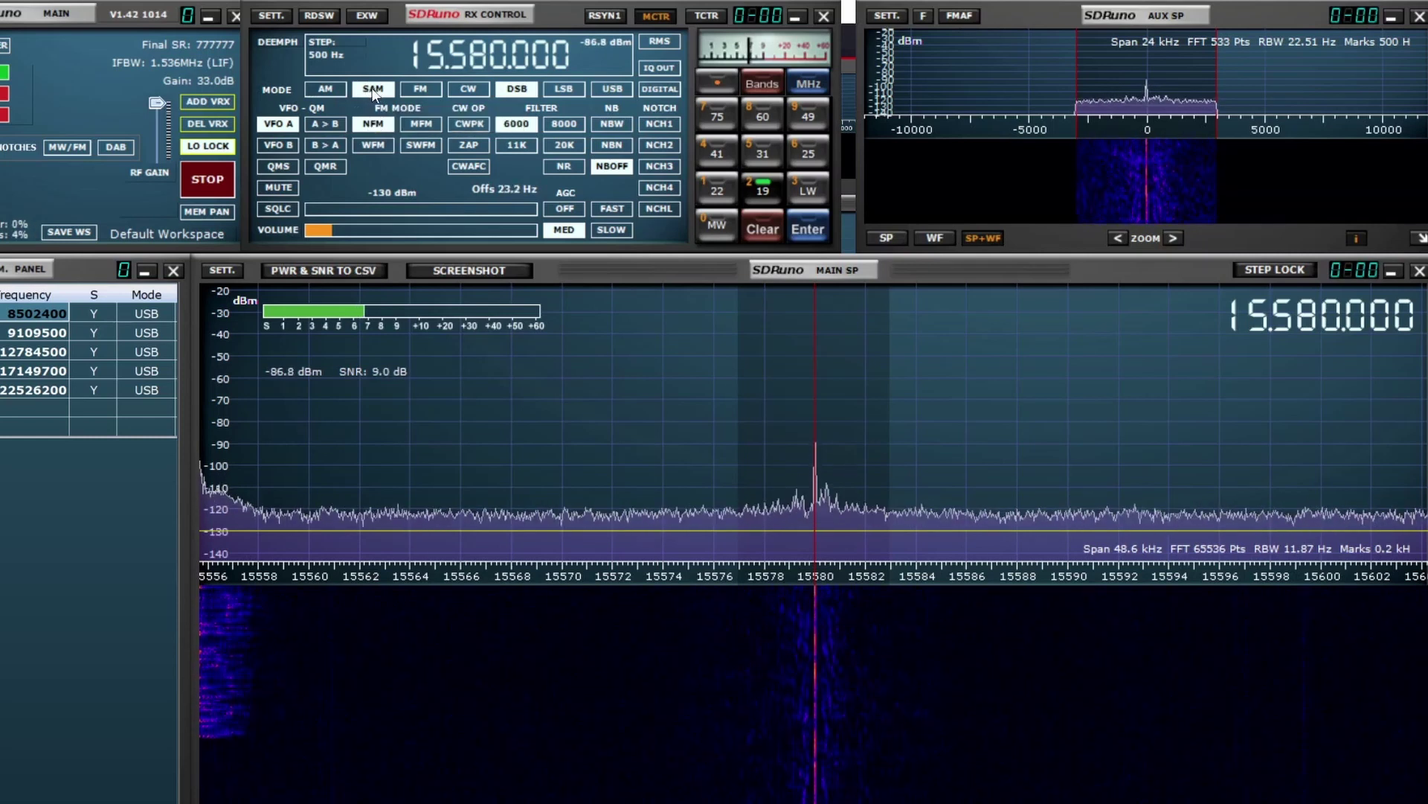
left_click(324, 89)
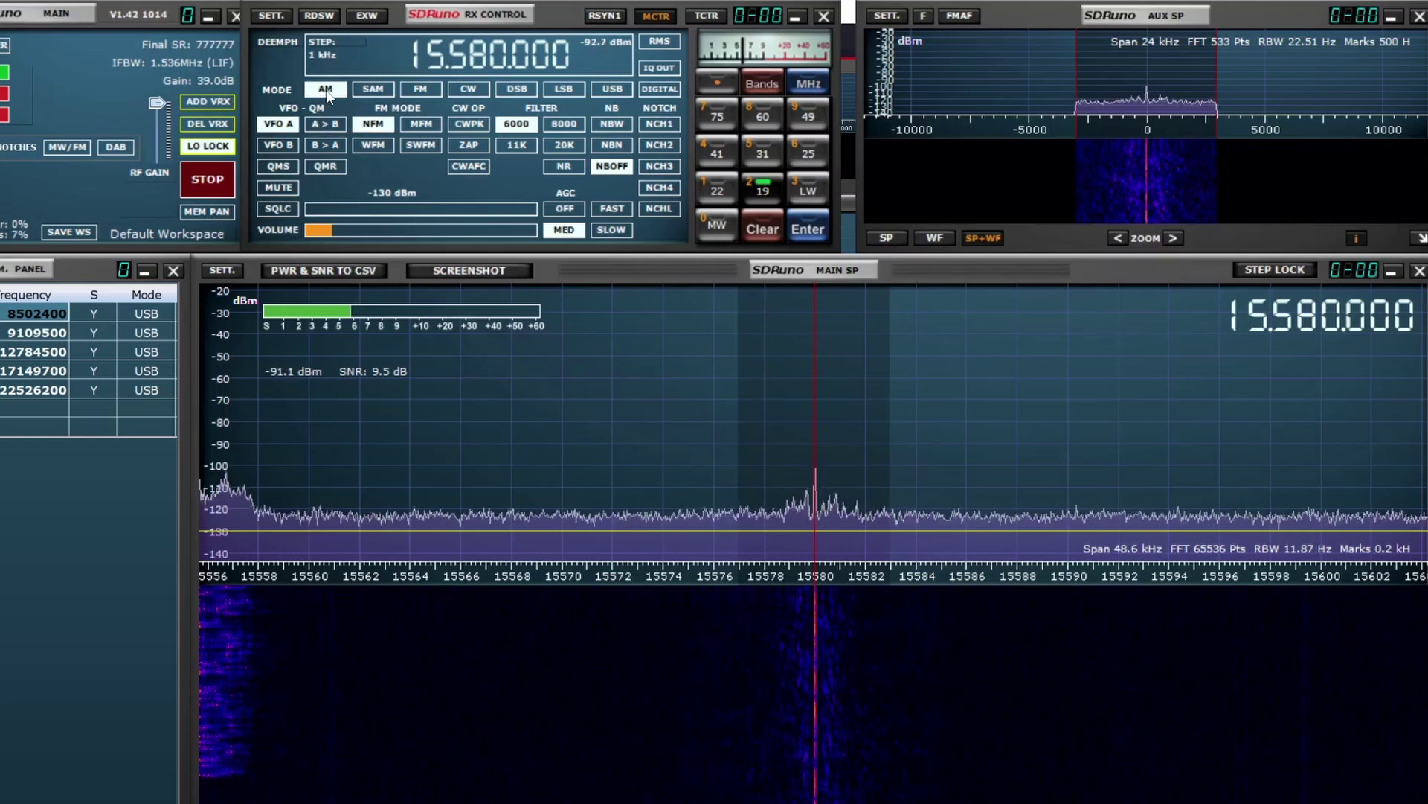
left_click(364, 87)
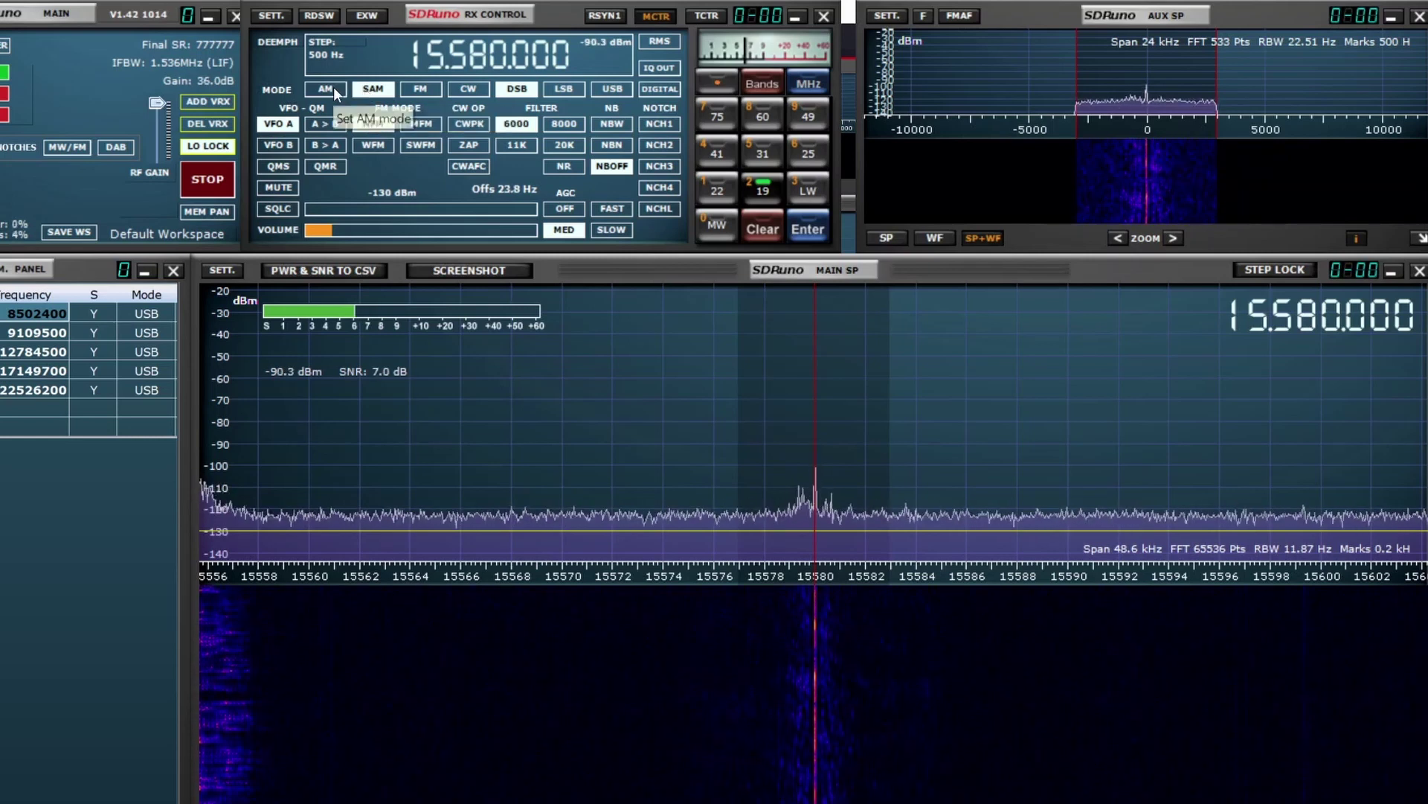
left_click(333, 88)
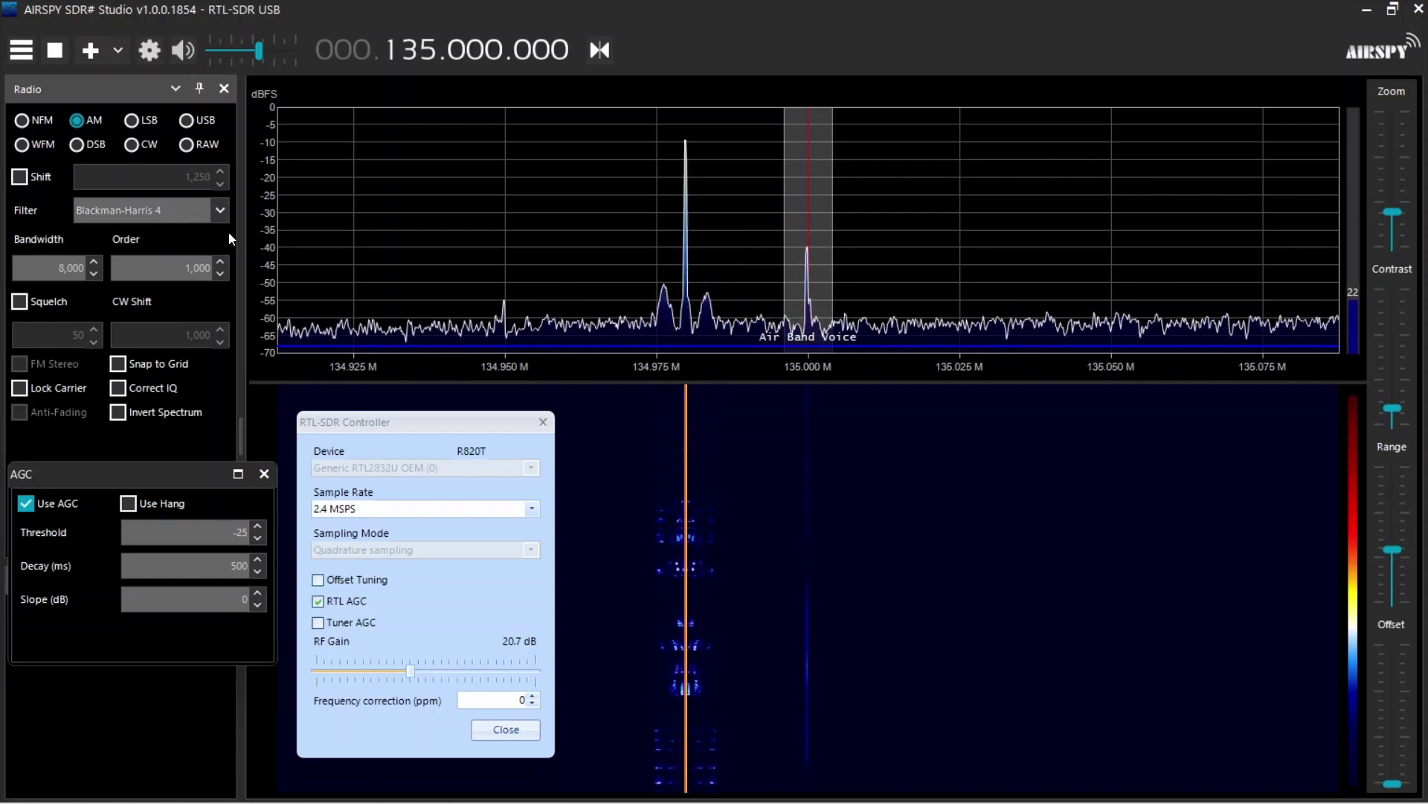
Nudge the audio volume, then raise RF gain from 20.7 to 49.6 dB on 135.000 MHz.
left_click_drag(259, 51, 271, 58)
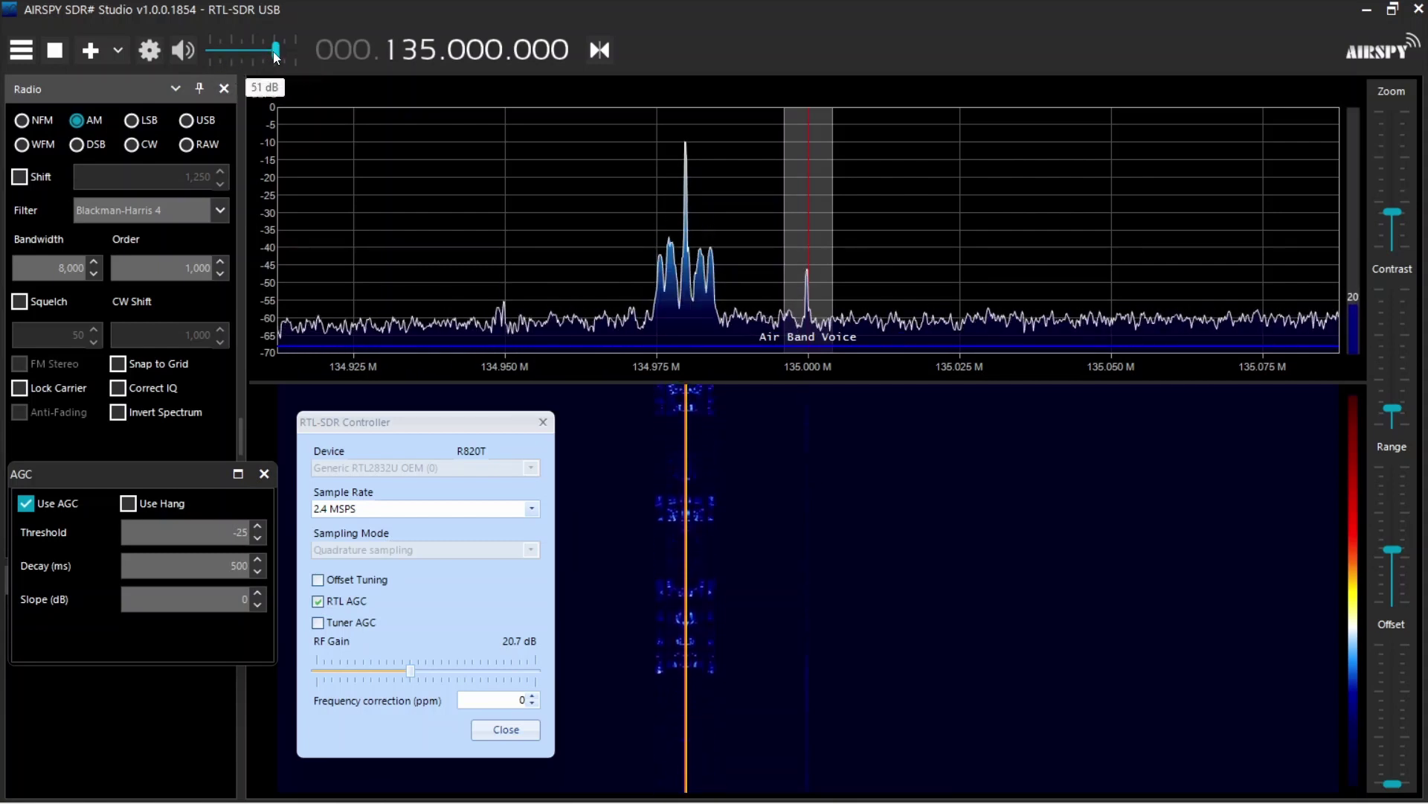
left_click_drag(273, 51, 276, 49)
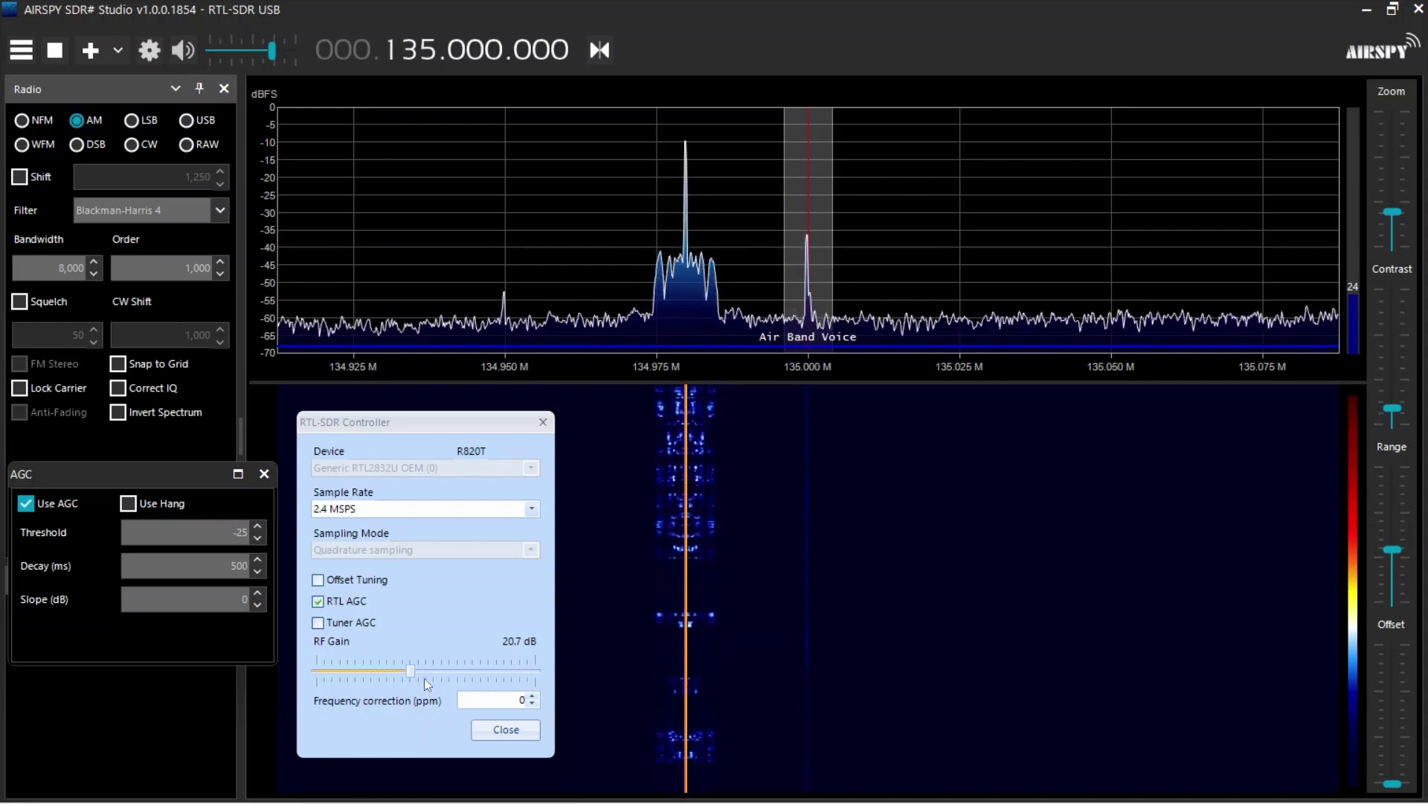
left_click_drag(412, 671, 539, 668)
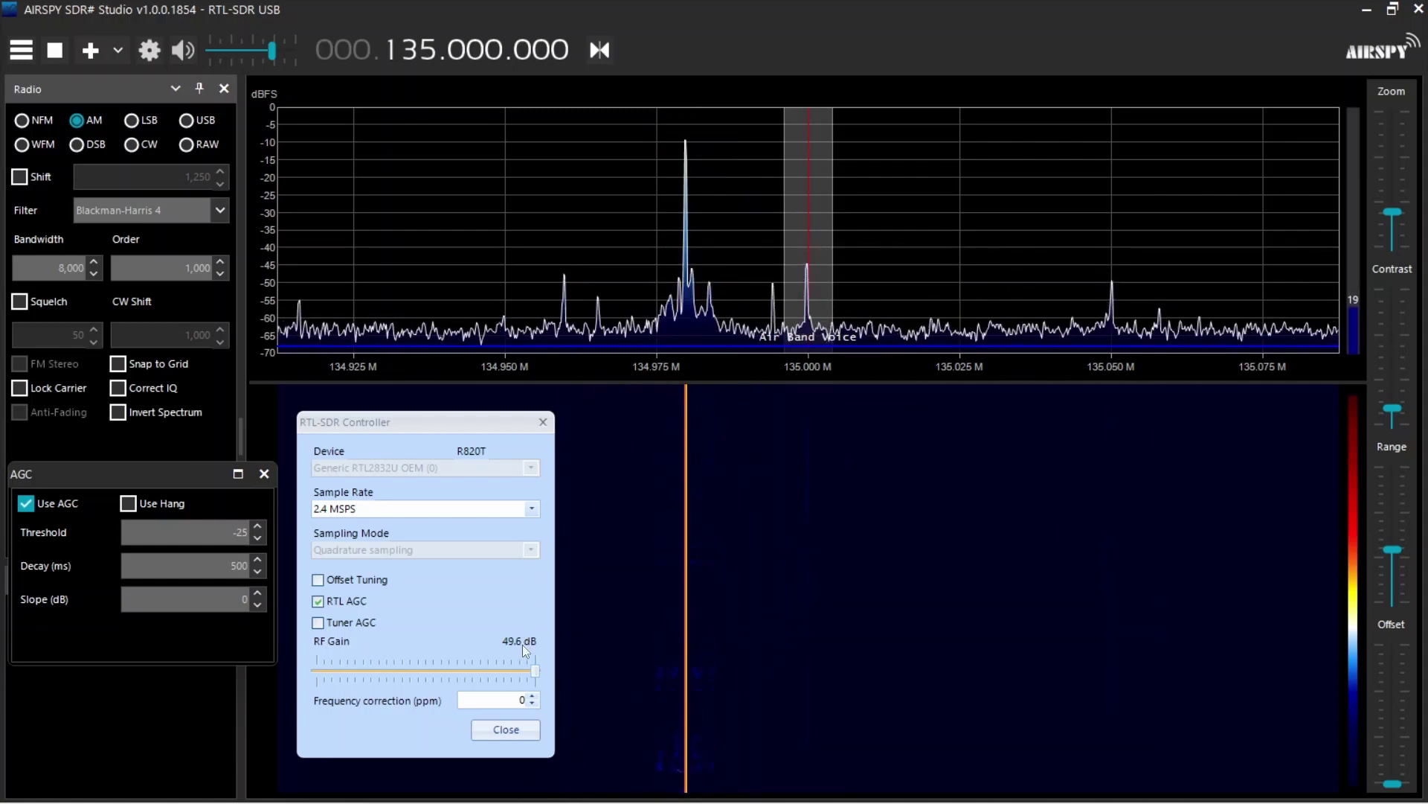
Return SDR#'s RF gain to 20.7 dB and lower the audio volume slightly.
left_click_drag(536, 672, 412, 668)
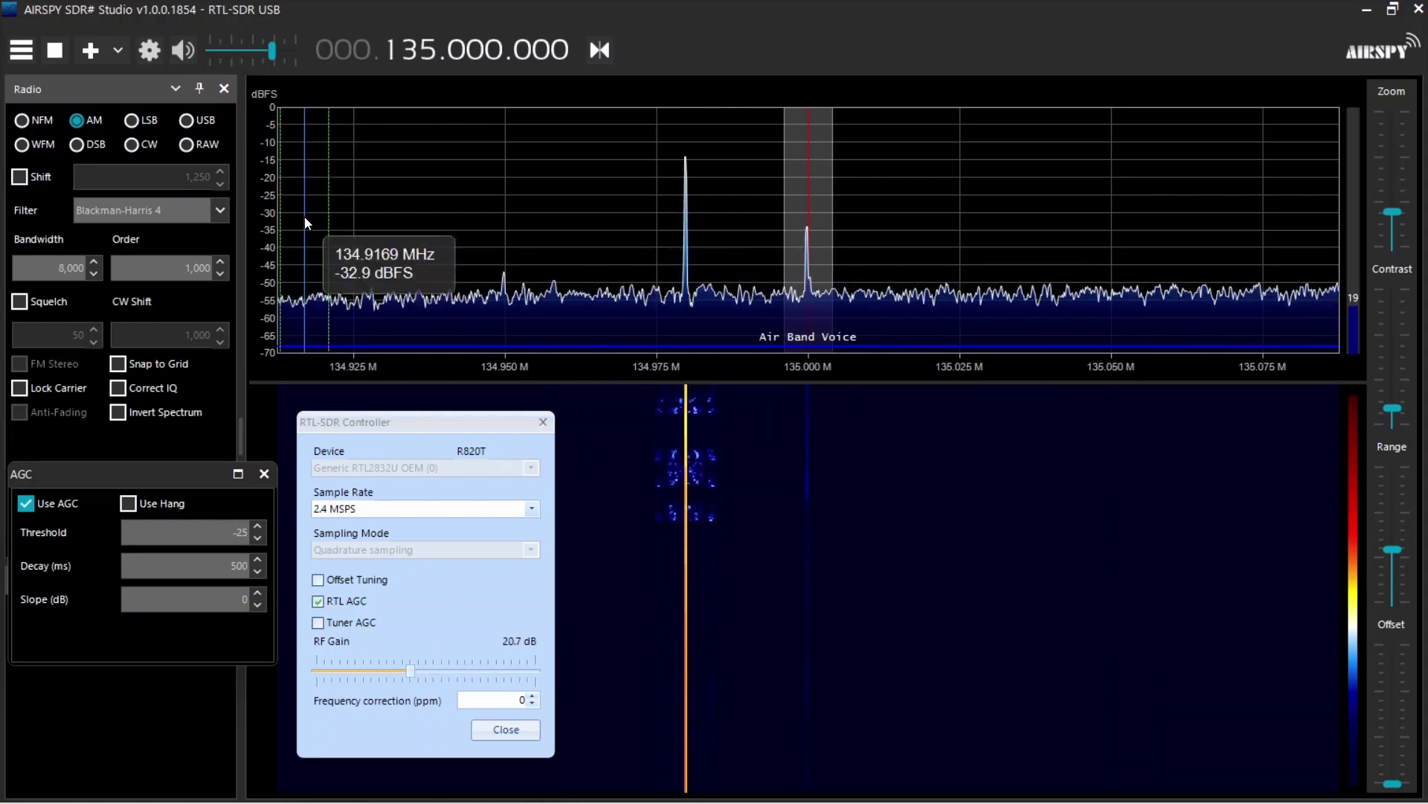
mouse_move(274, 58)
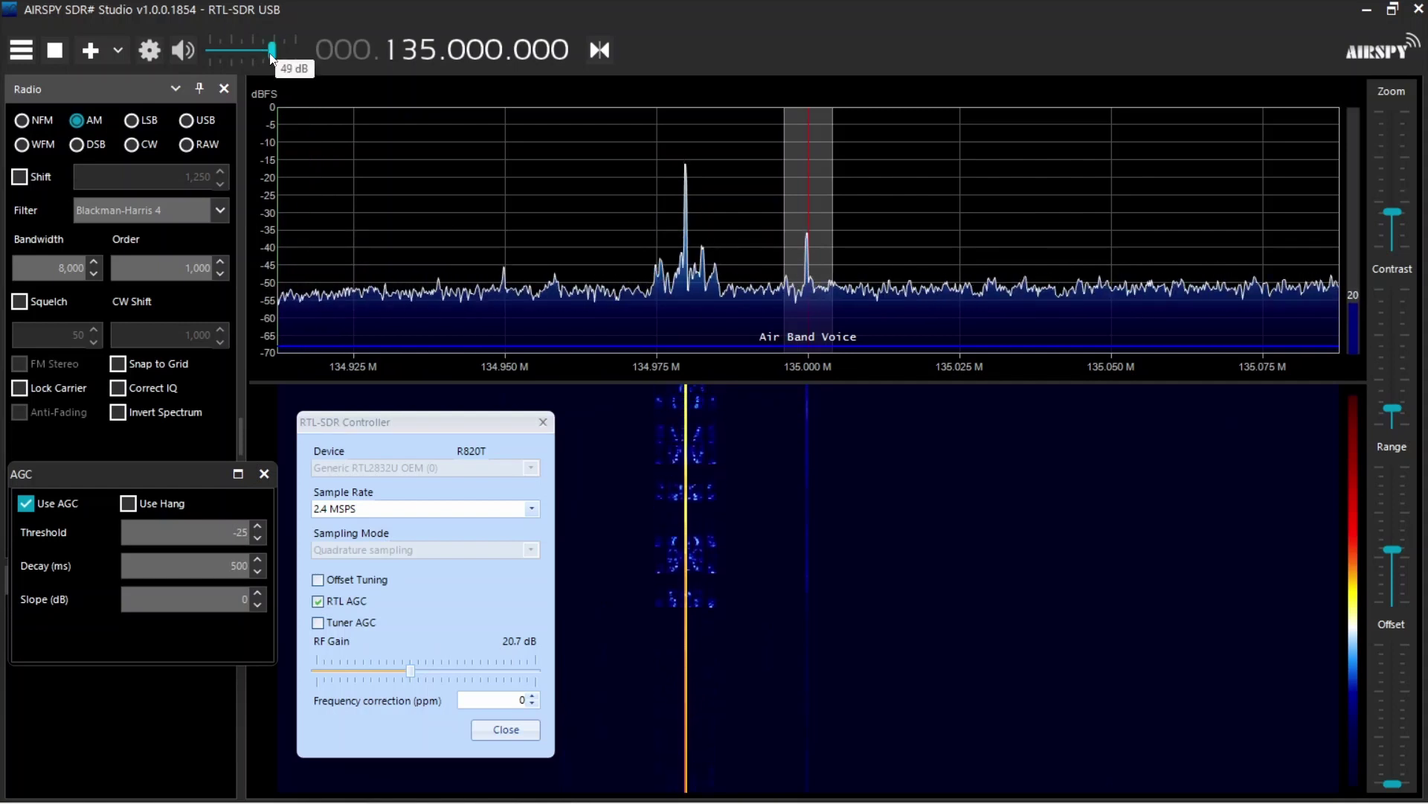
left_click_drag(273, 58, 269, 58)
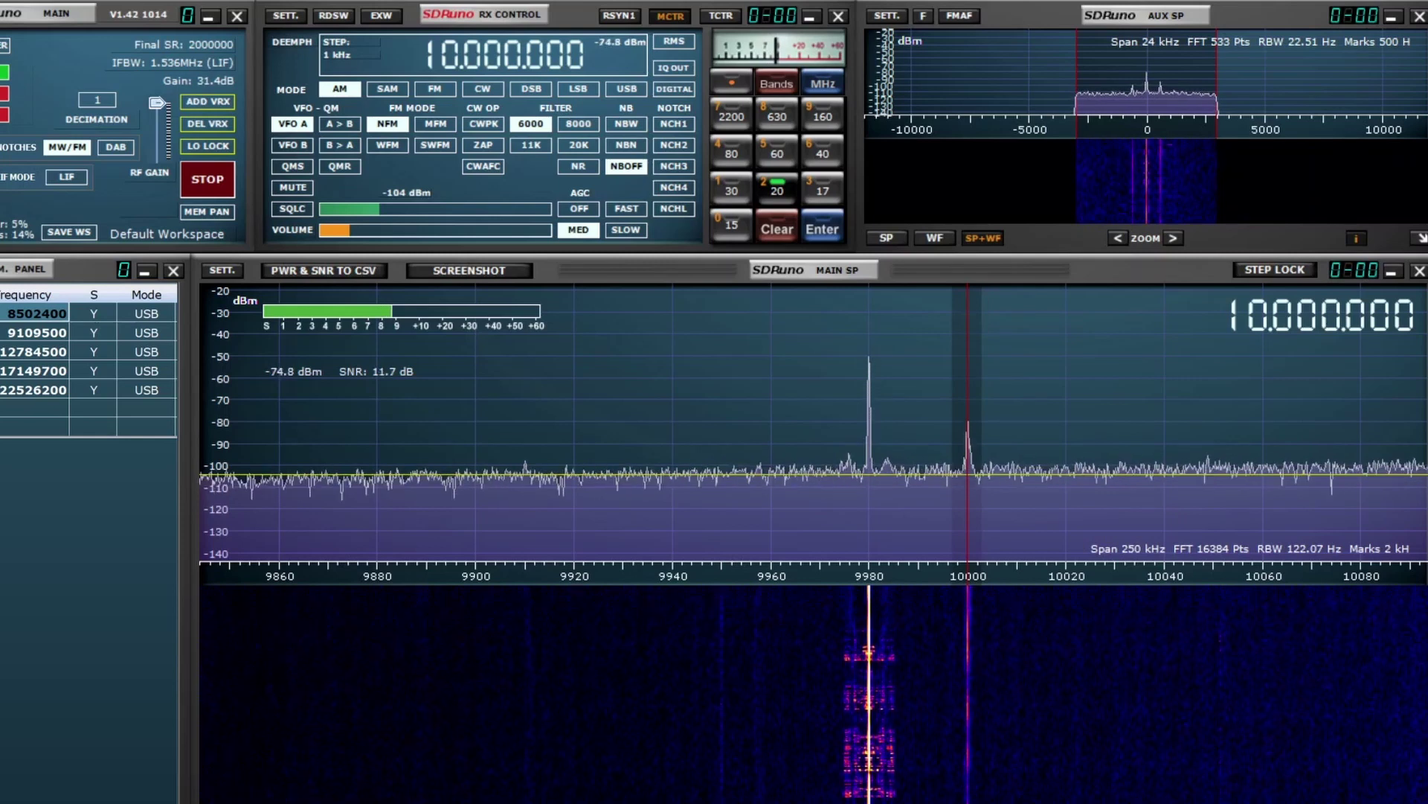
Zoom the 10.000 MHz view to a 125 kHz span and fine-tune the audio volume.
scroll(815, 572, "up", 1)
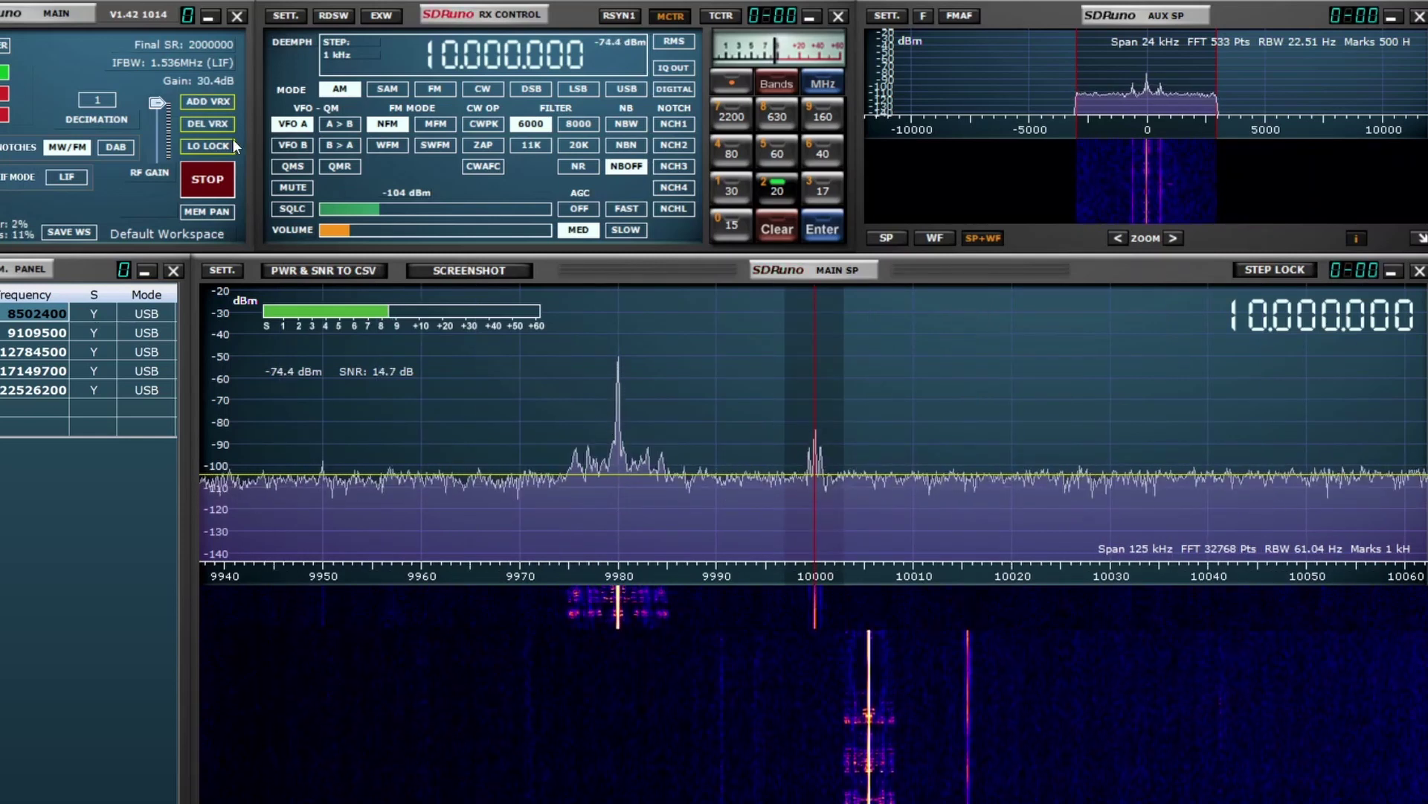
left_click_drag(346, 228, 376, 230)
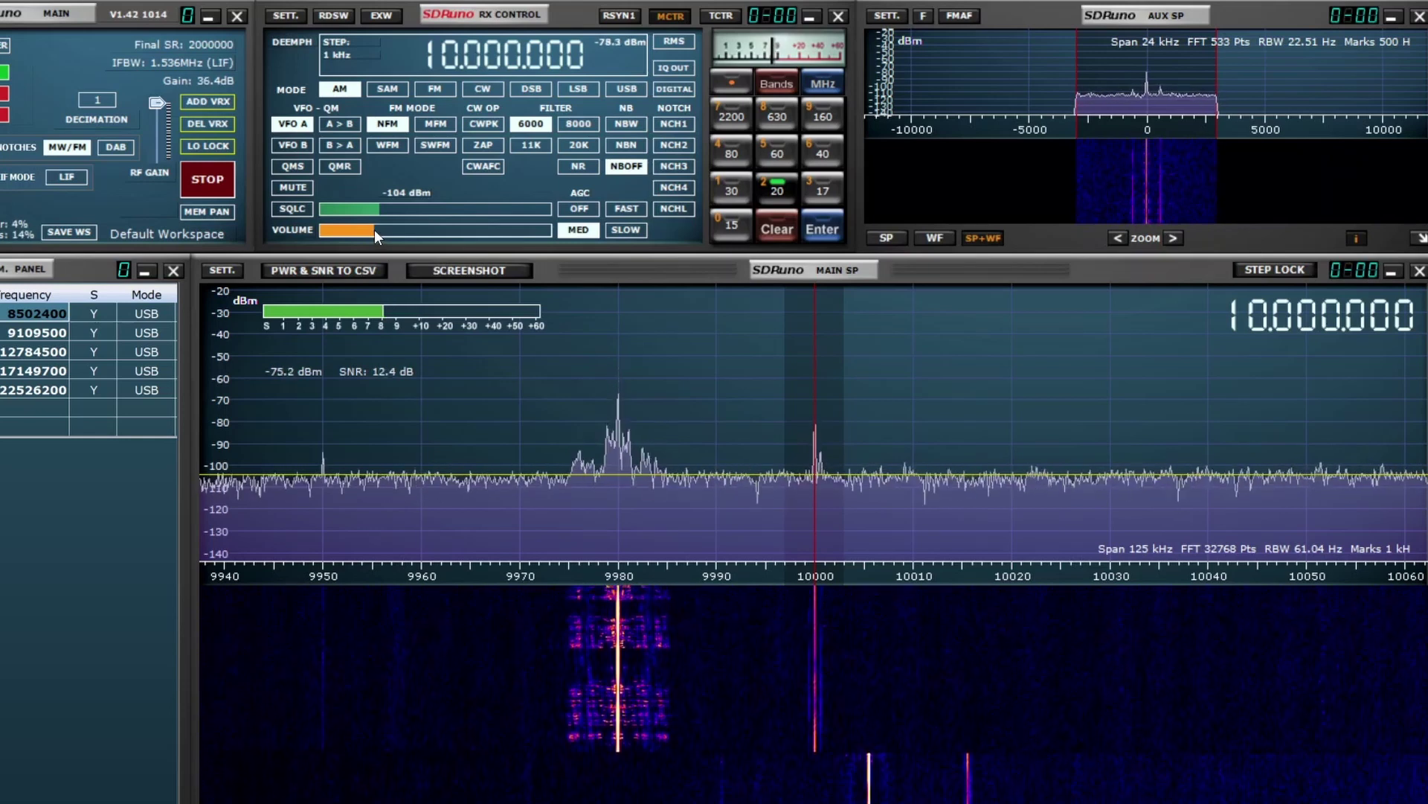
left_click_drag(372, 229, 345, 225)
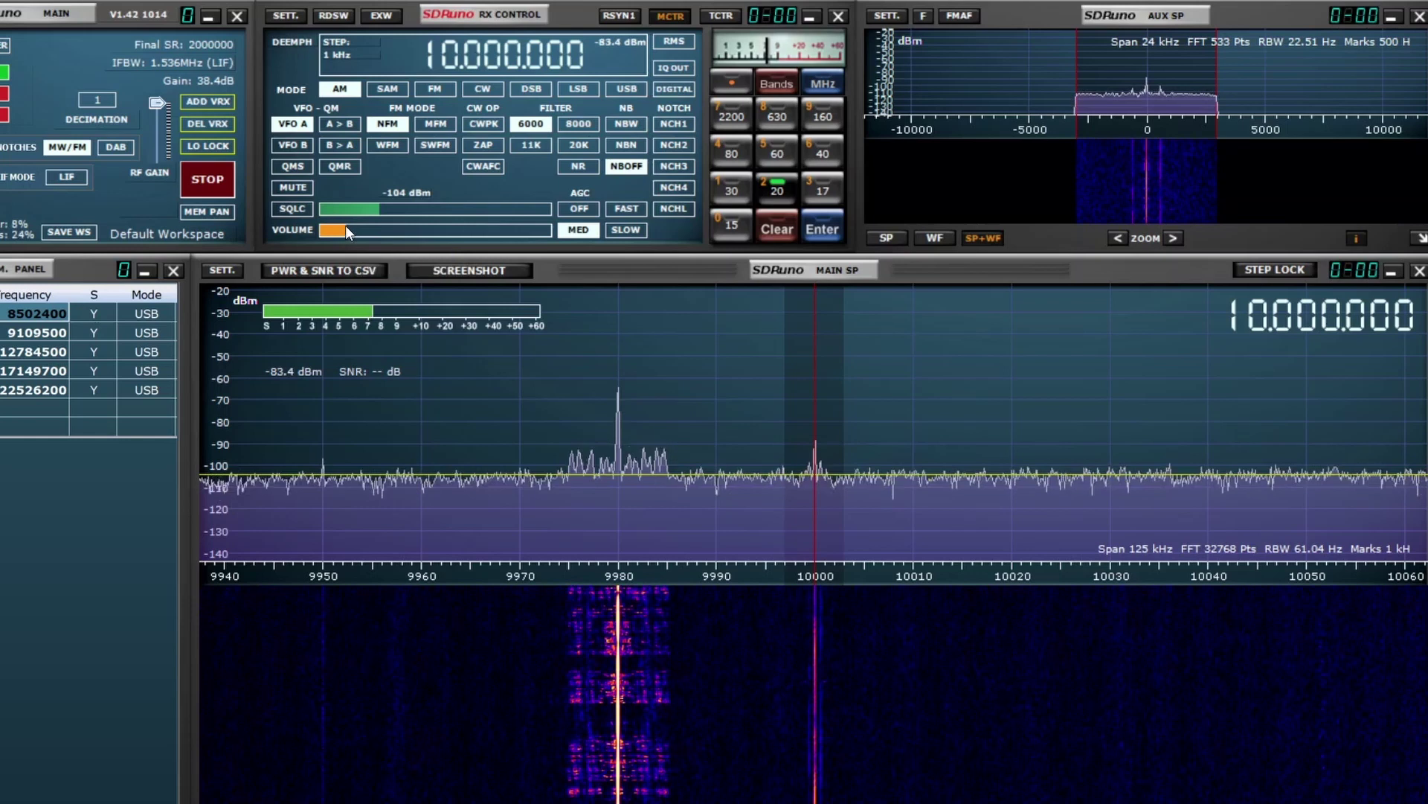
Switch SDRuno to synchronous AM and adjust the audio volume up and down.
left_click(387, 89)
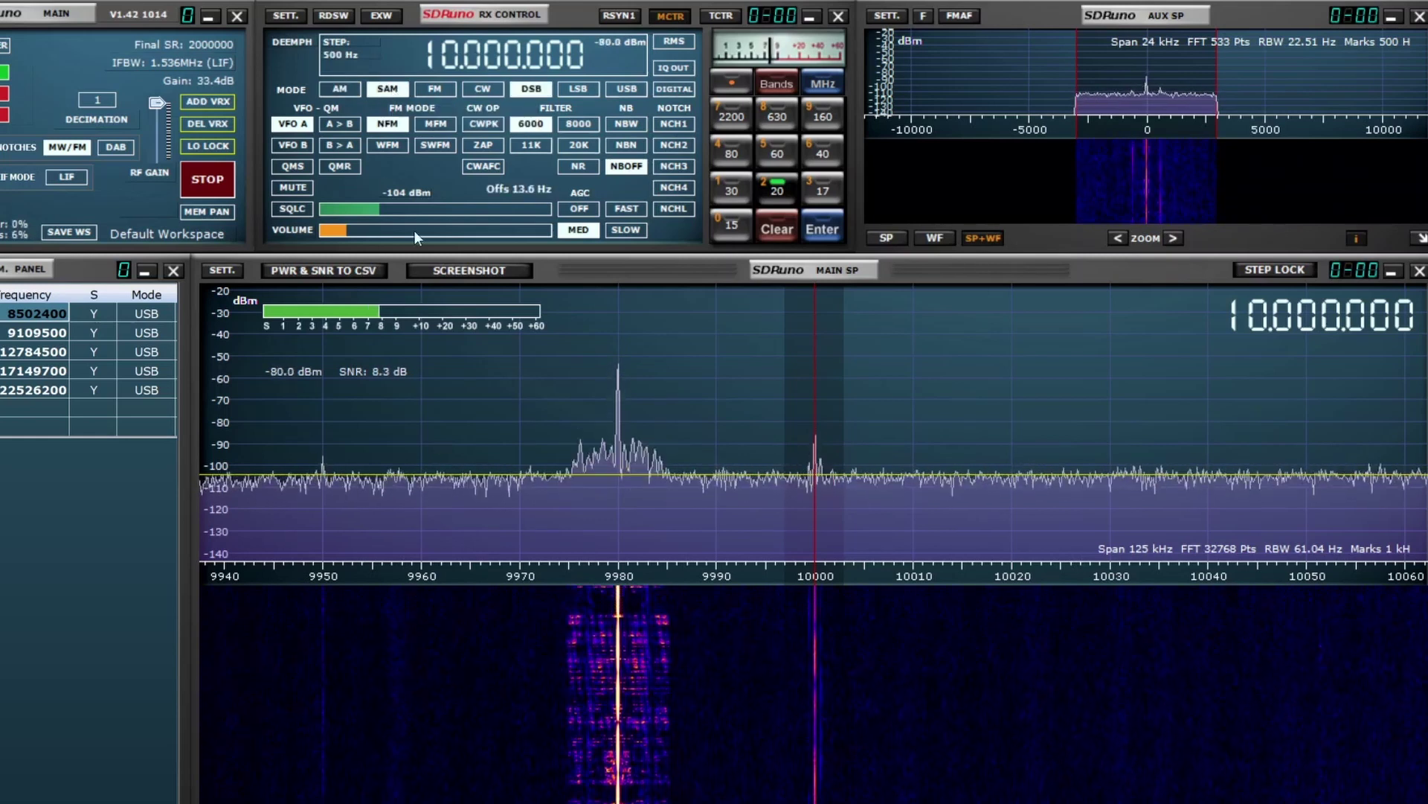
left_click_drag(342, 225, 361, 222)
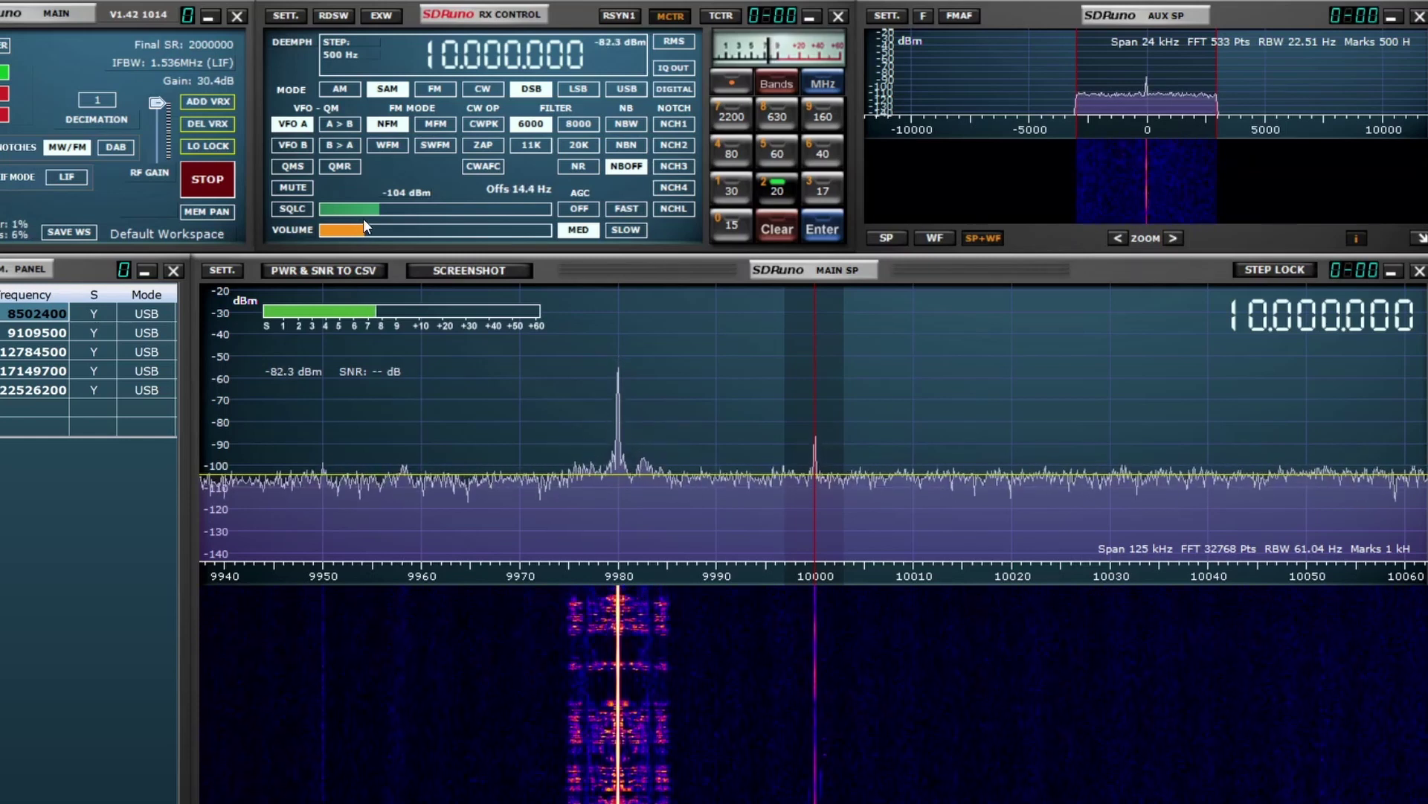
left_click_drag(364, 221, 359, 218)
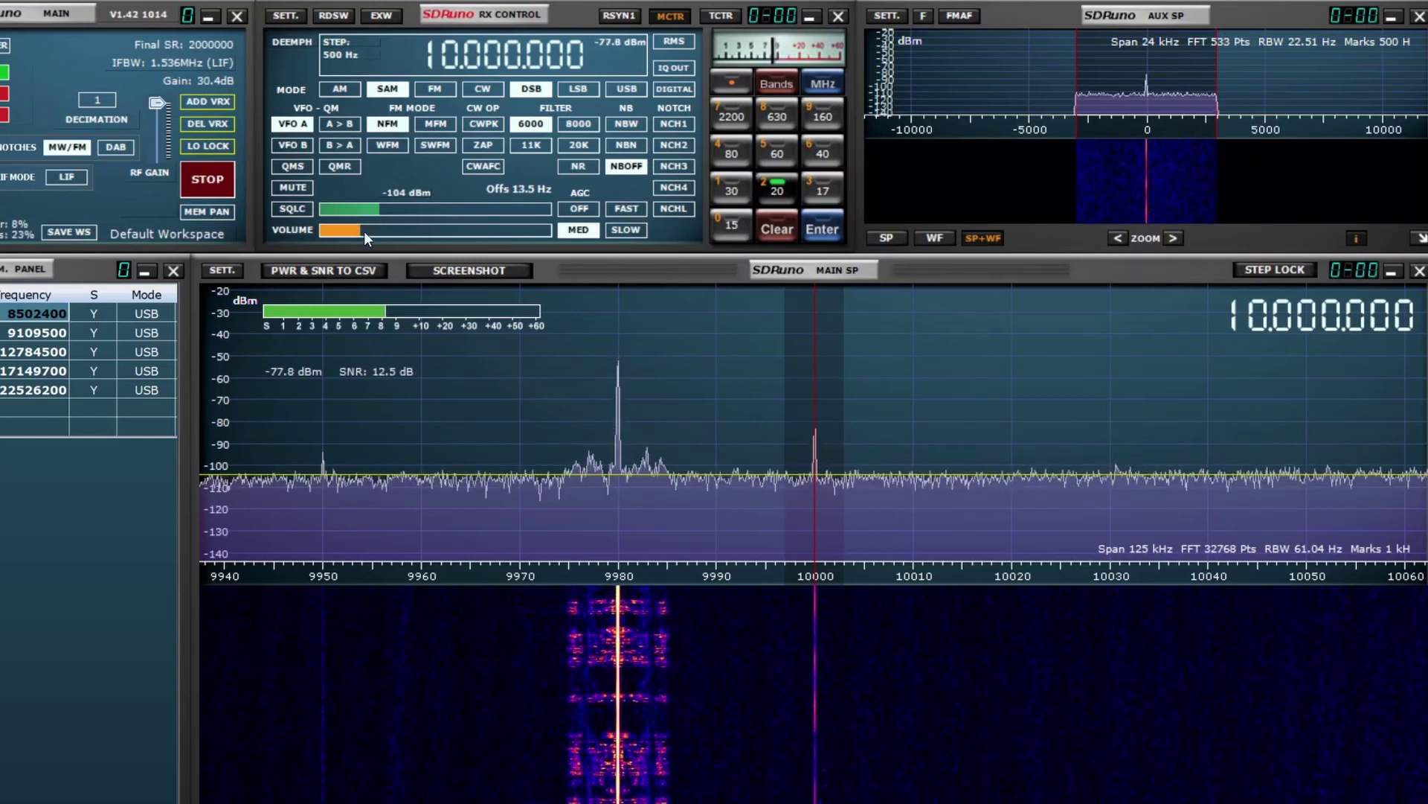
left_click_drag(360, 229, 368, 229)
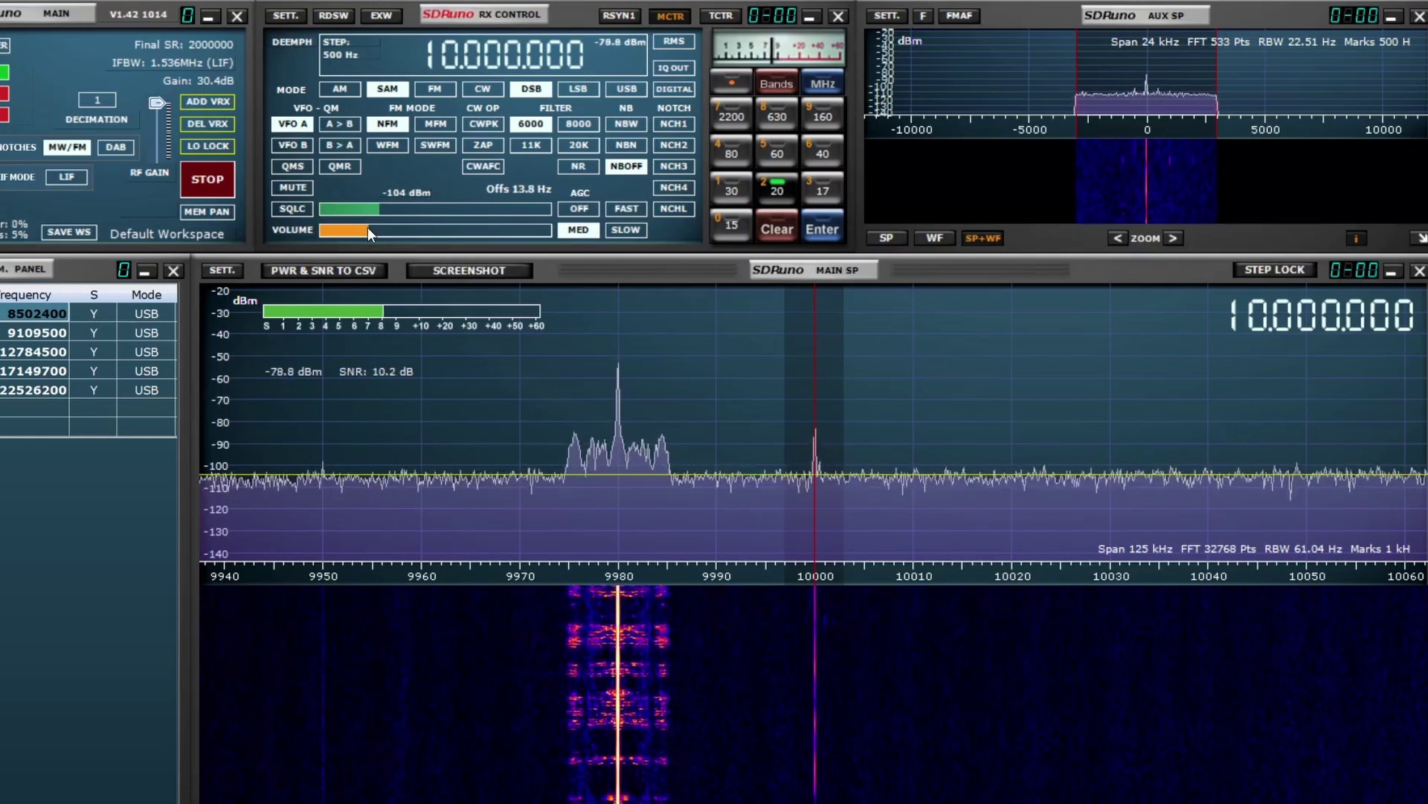
left_click_drag(368, 229, 343, 228)
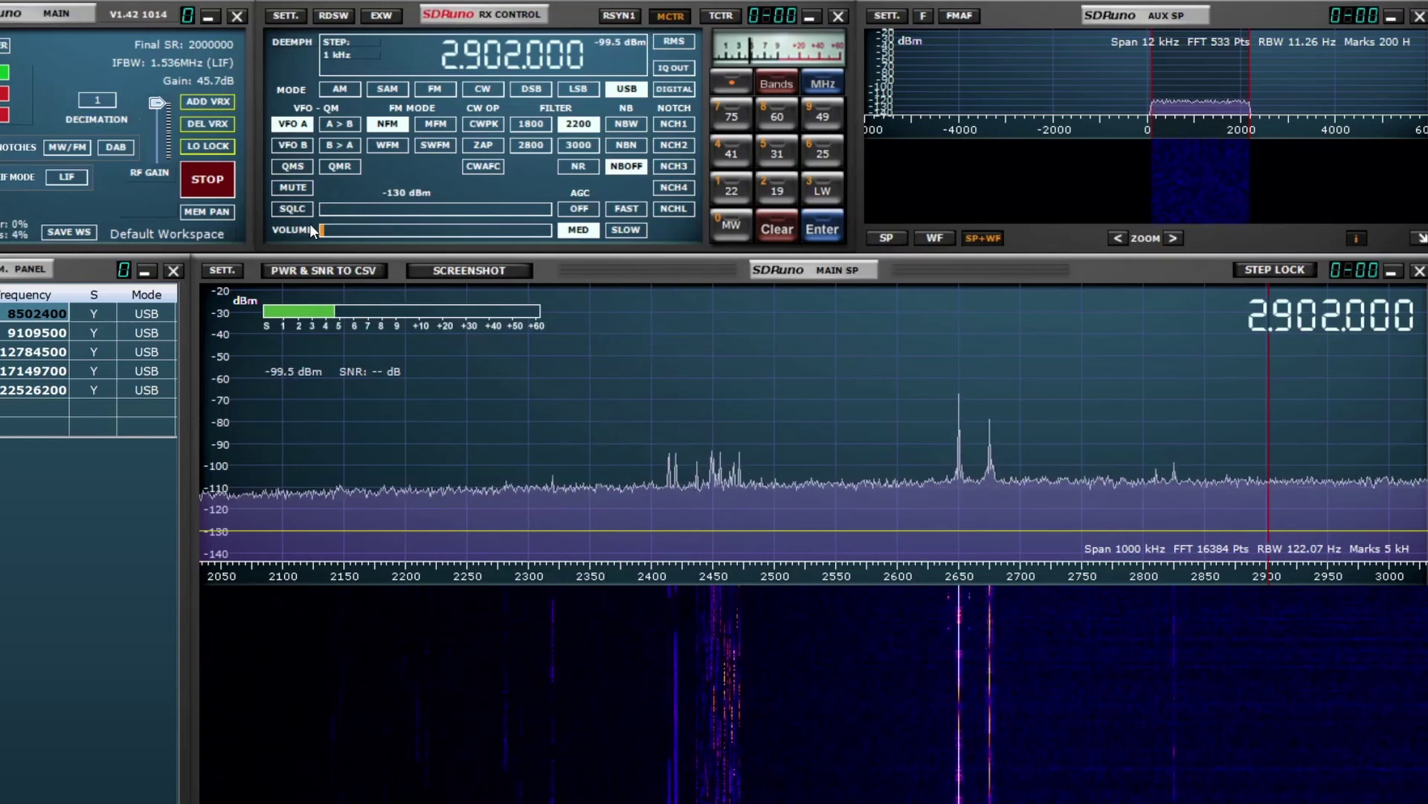
Raise the volume and sample weak USB signals near 2455, 2461 and 2412 kHz.
left_click_drag(326, 231, 347, 231)
left_click(719, 476)
left_click(724, 471)
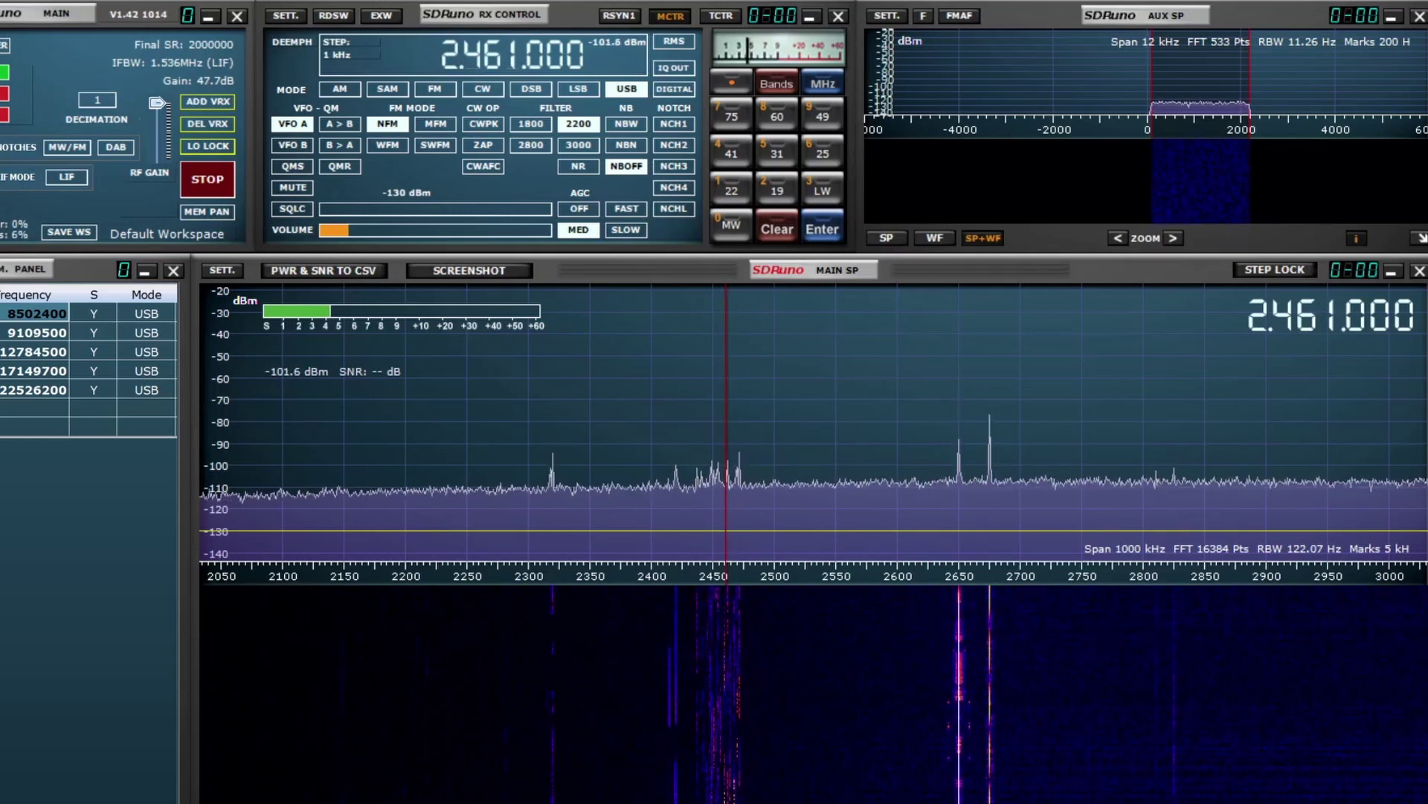
scroll(587, 758, "up", 3)
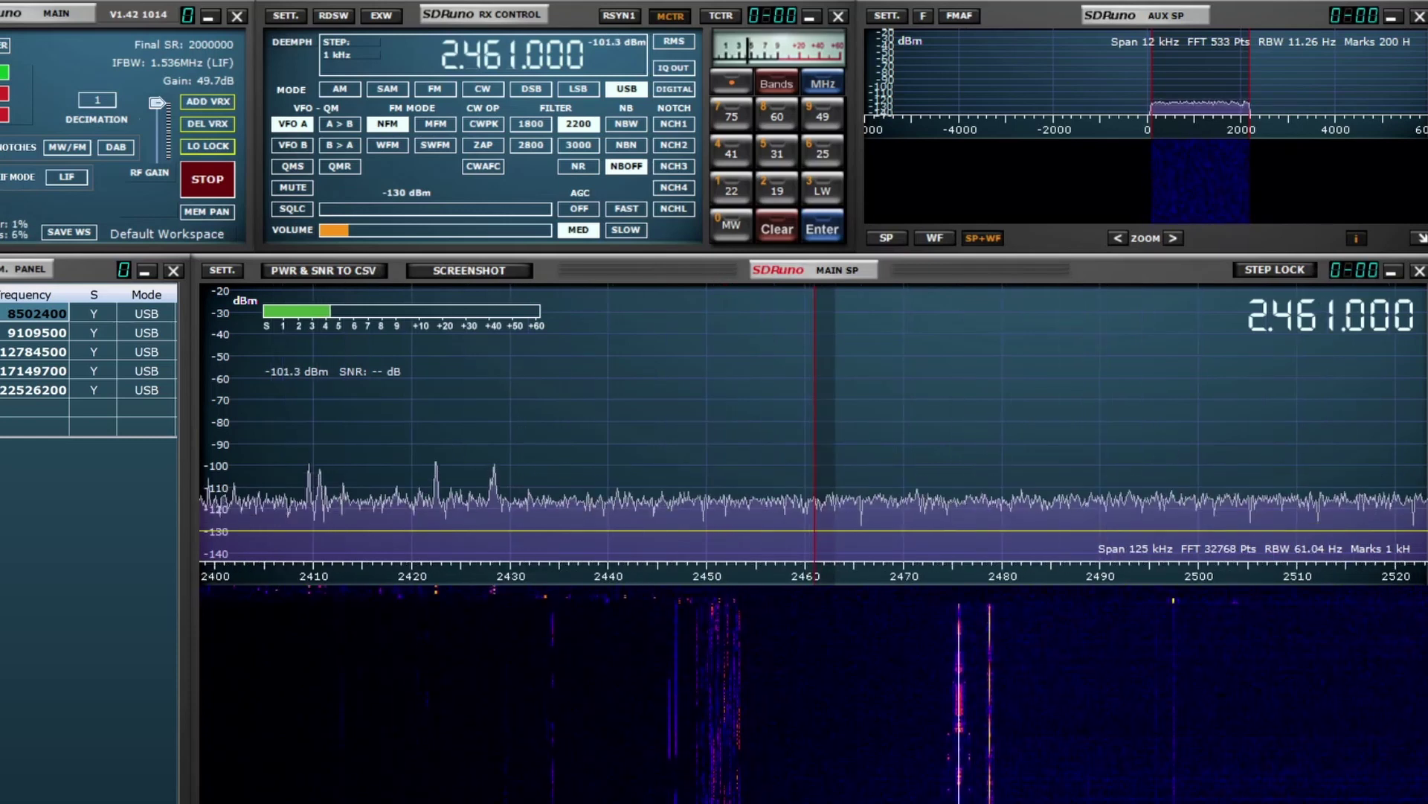
left_click(332, 502)
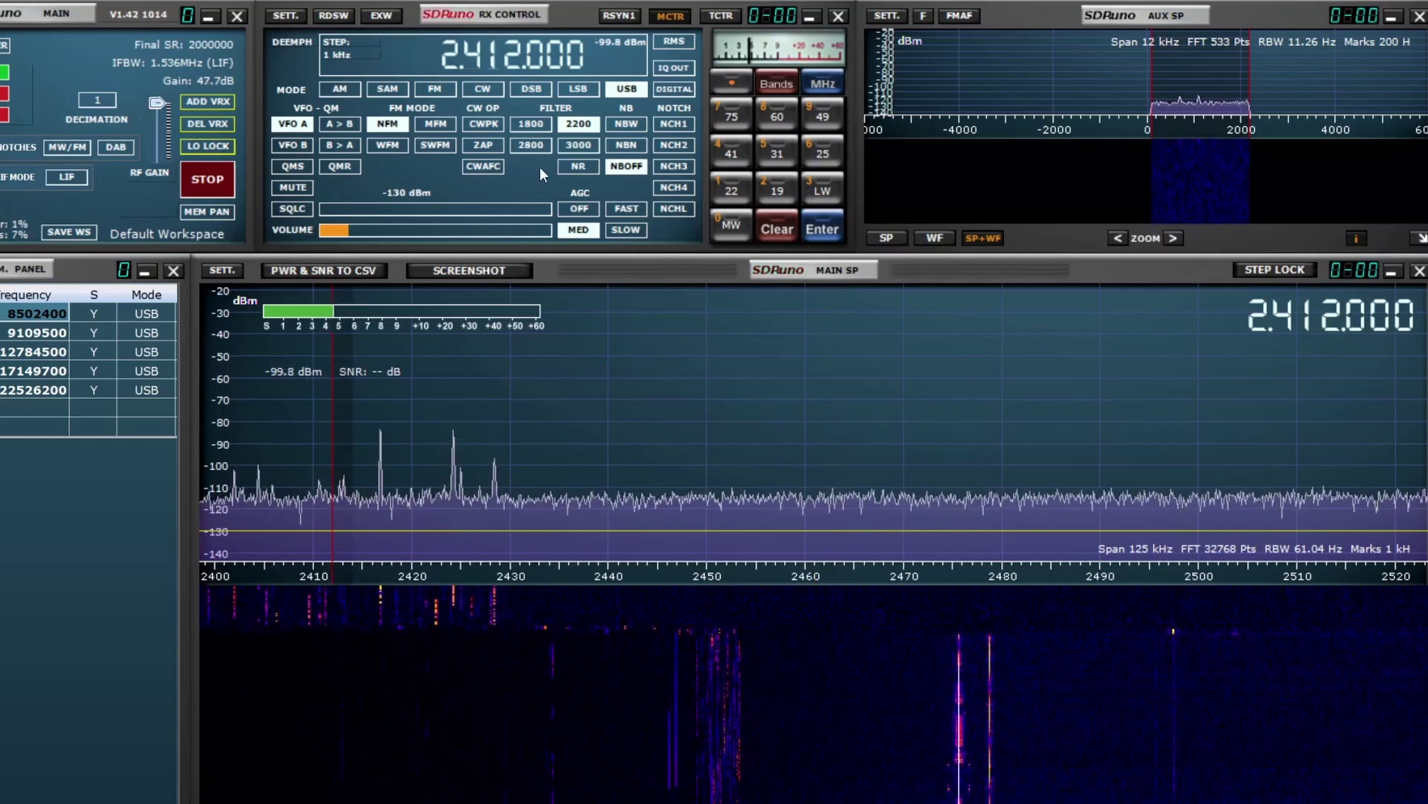
Bring frequencies below 2400 kHz into view, tune 2384 kHz, and lower the volume.
scroll(453, 342, "down", 5)
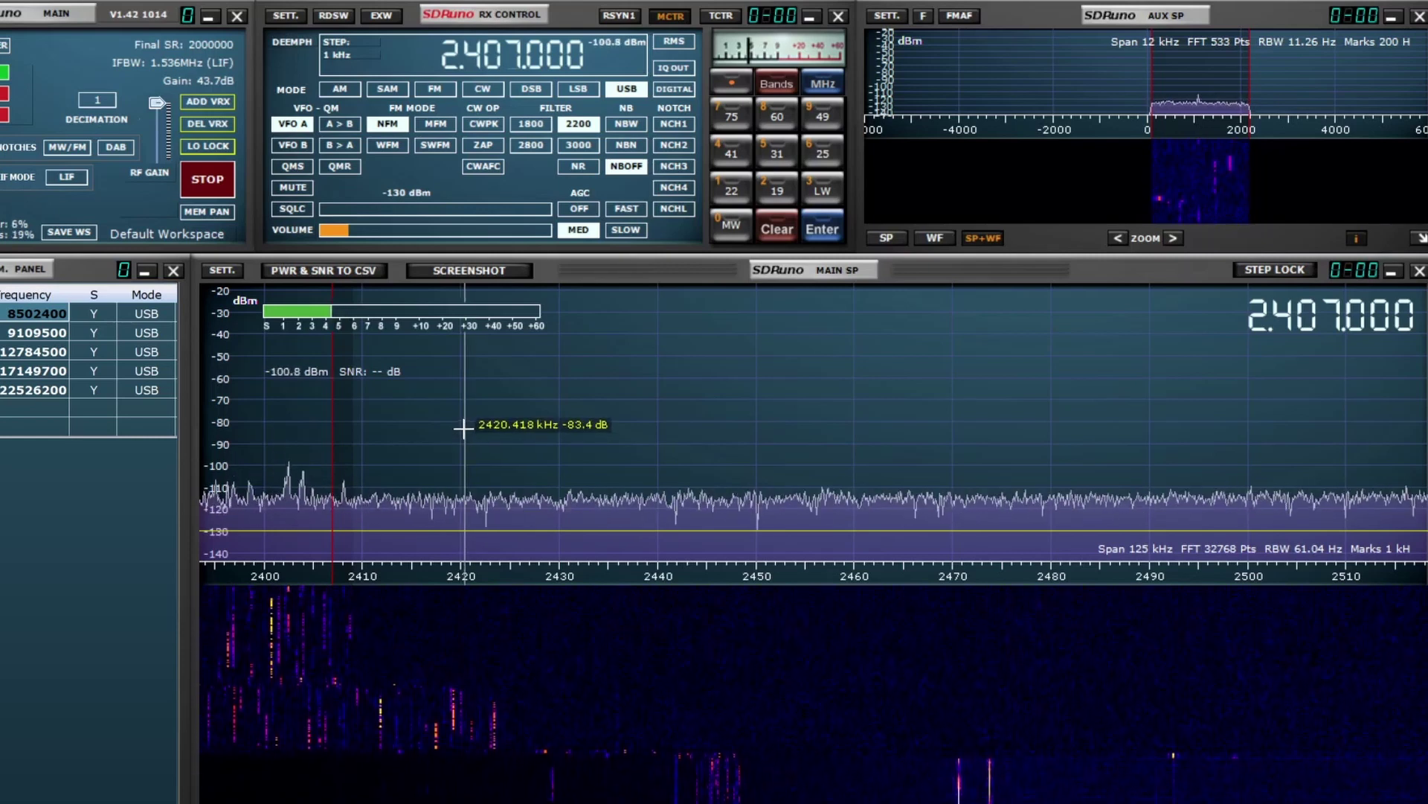
scroll(463, 428, "down", 1)
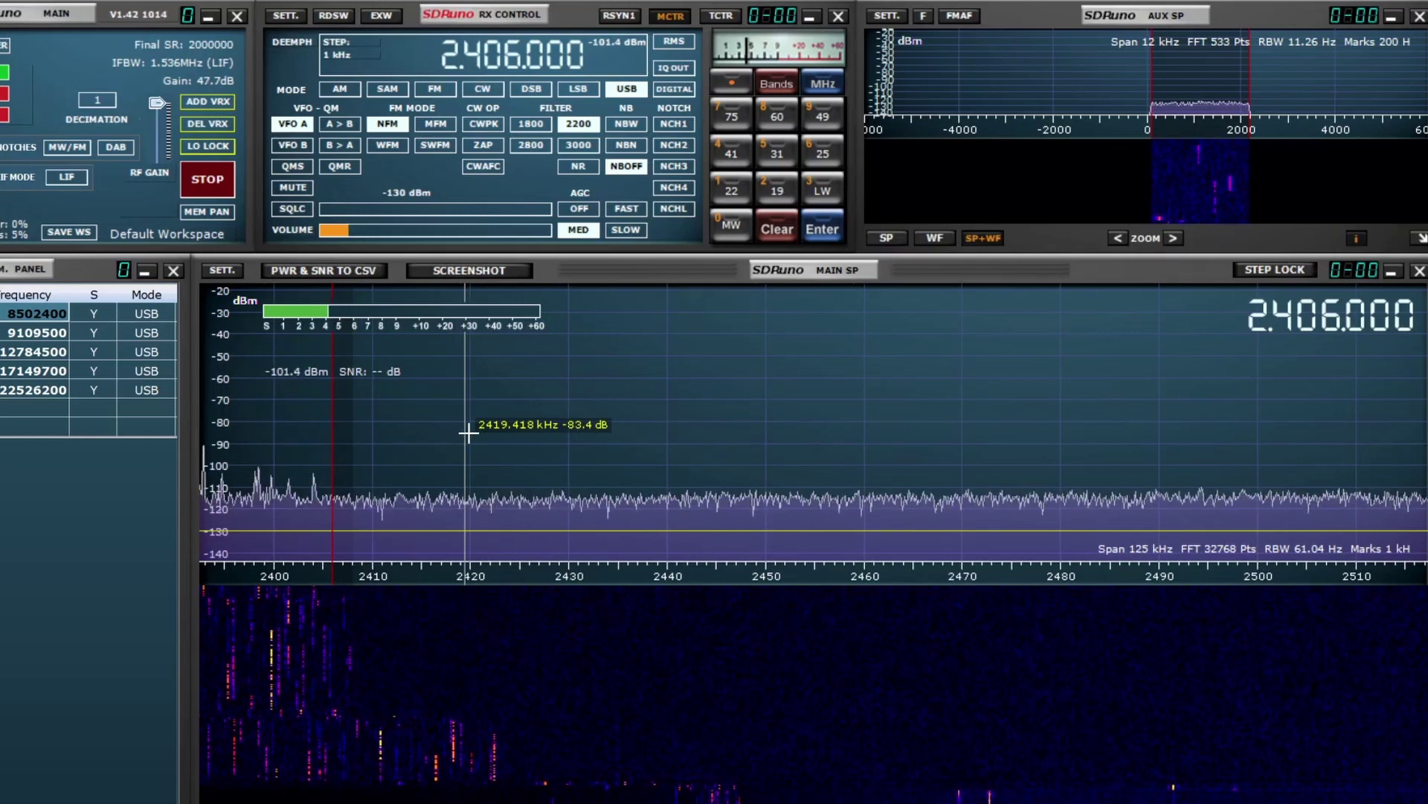
left_click_drag(676, 578, 1036, 581)
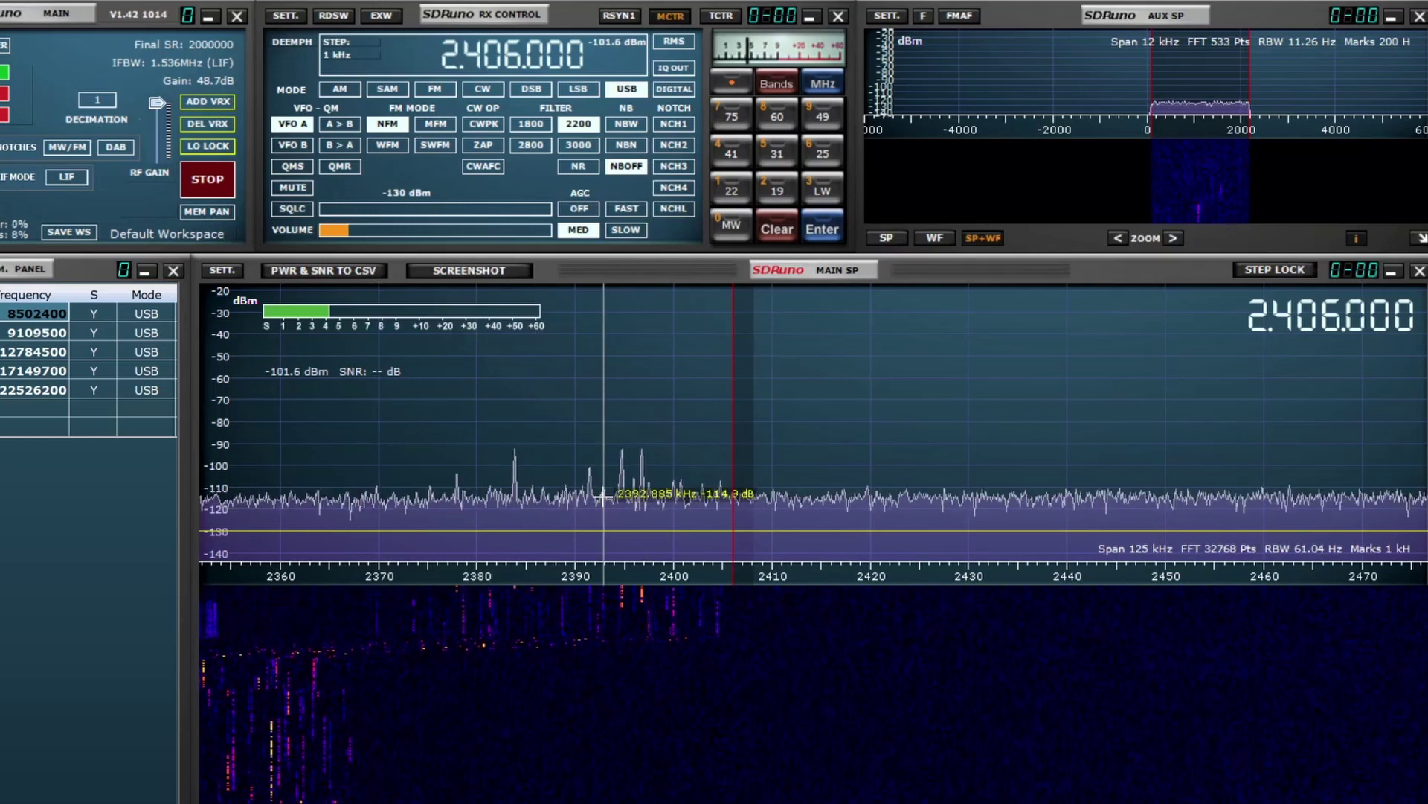
left_click(513, 478)
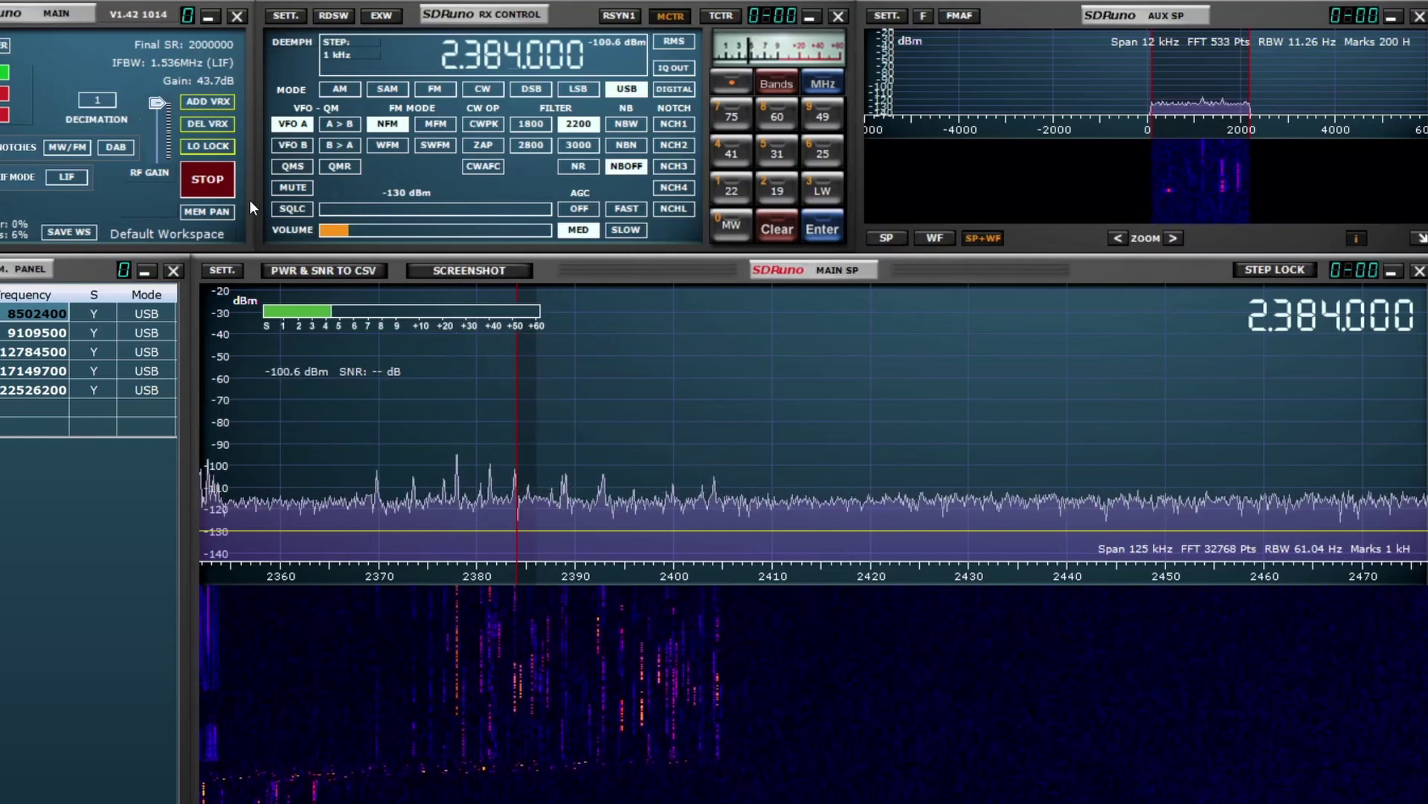
left_click(341, 231)
left_click_drag(341, 231, 329, 232)
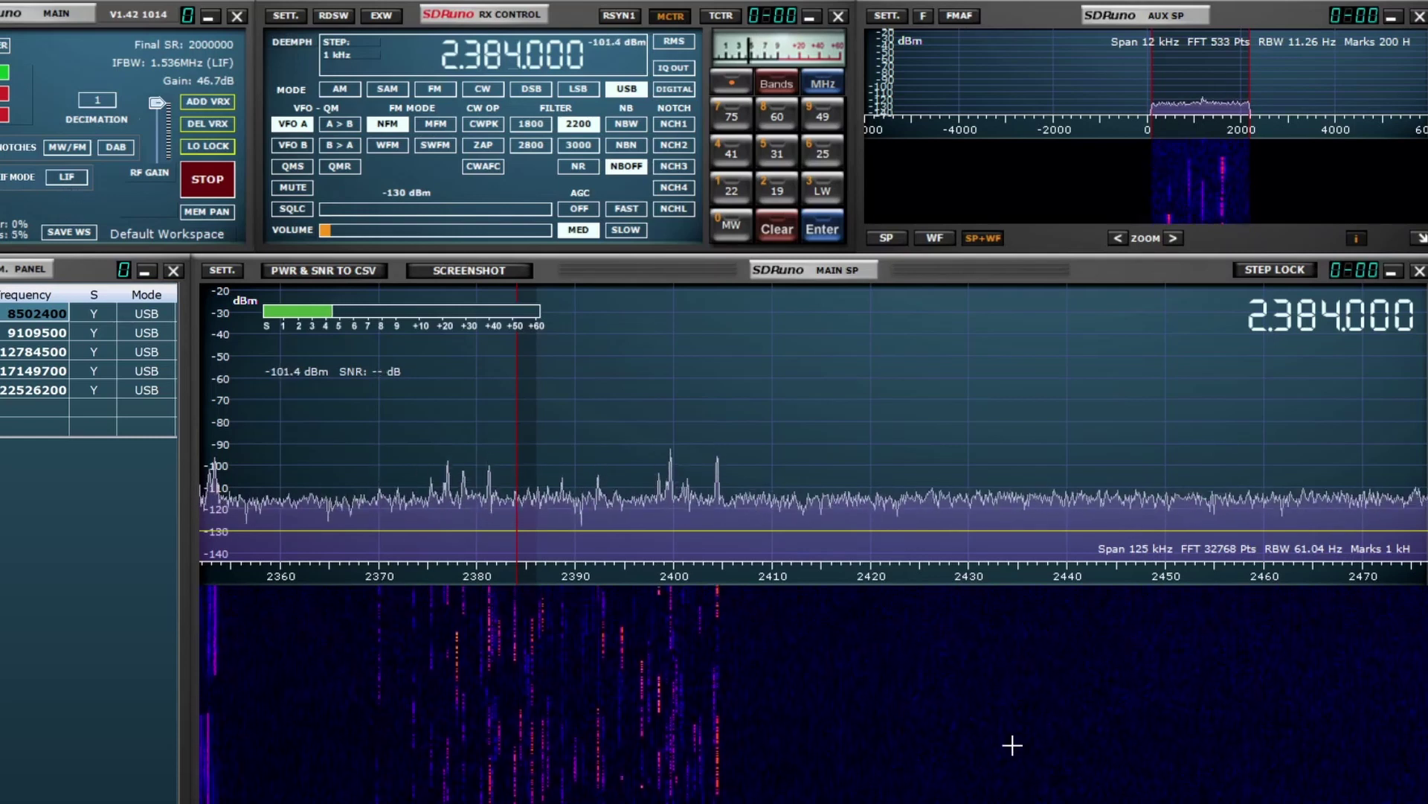
scroll(814, 573, "down", 2)
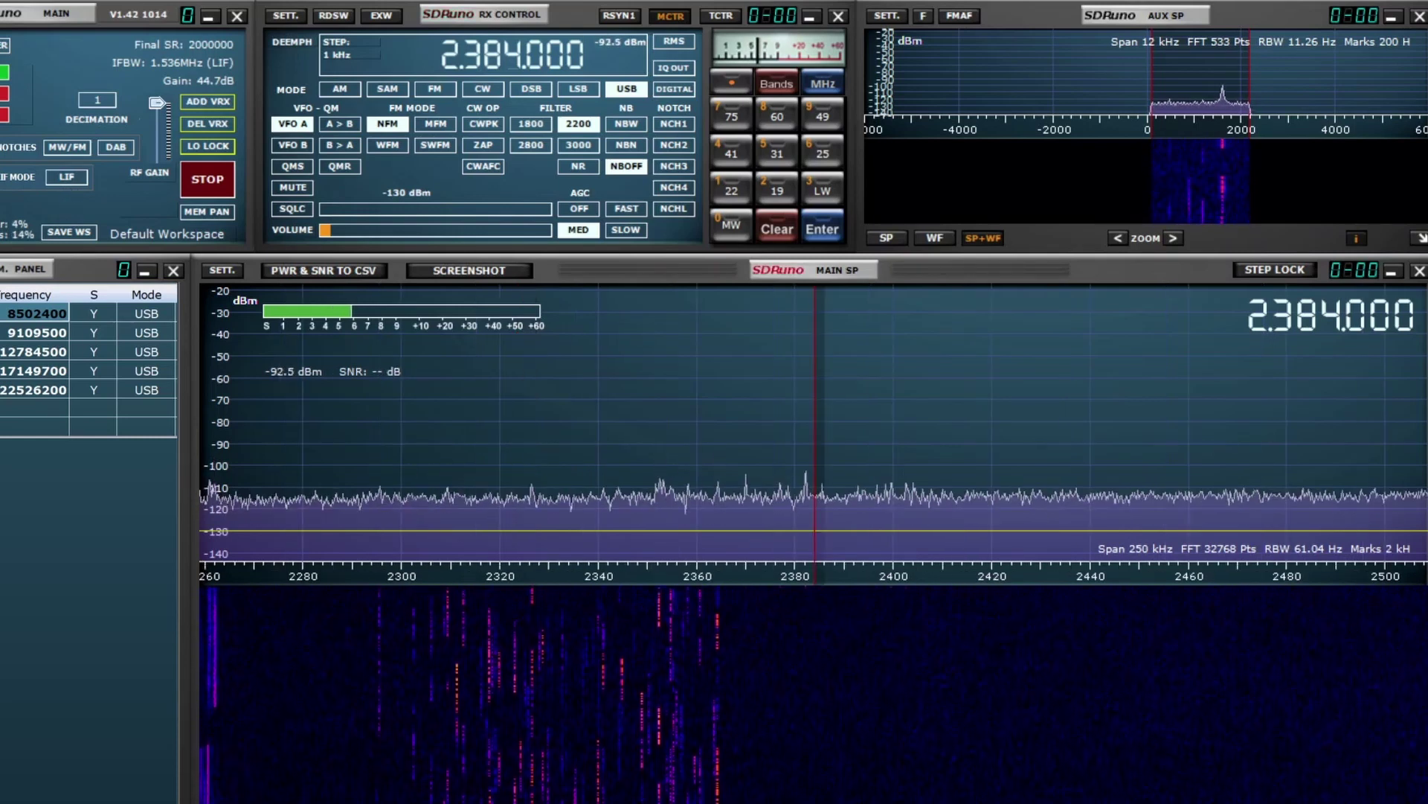
Switch to zero-IF mode and tune the carriers at 2400 and 2618 kHz.
left_click(67, 177)
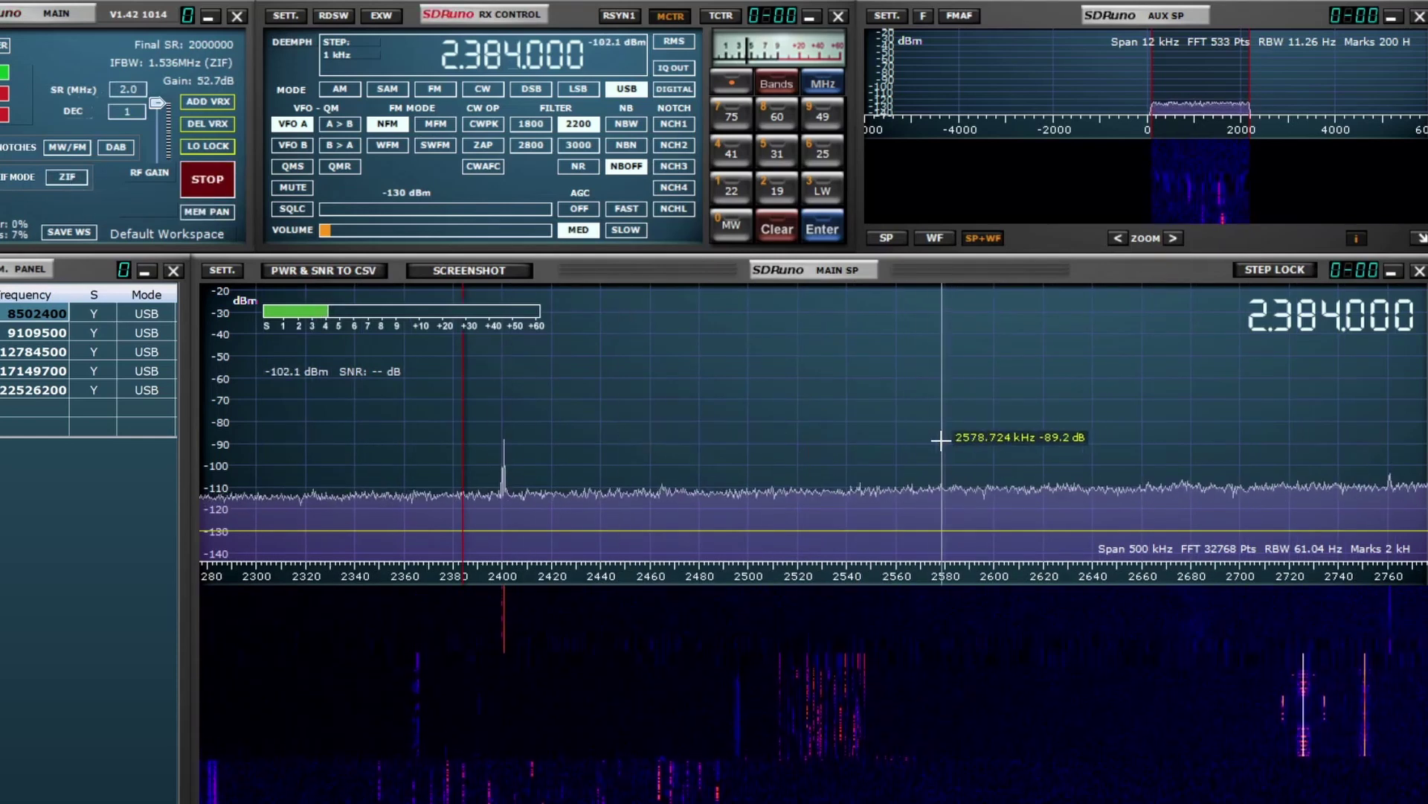
left_click(509, 488)
left_click(329, 233)
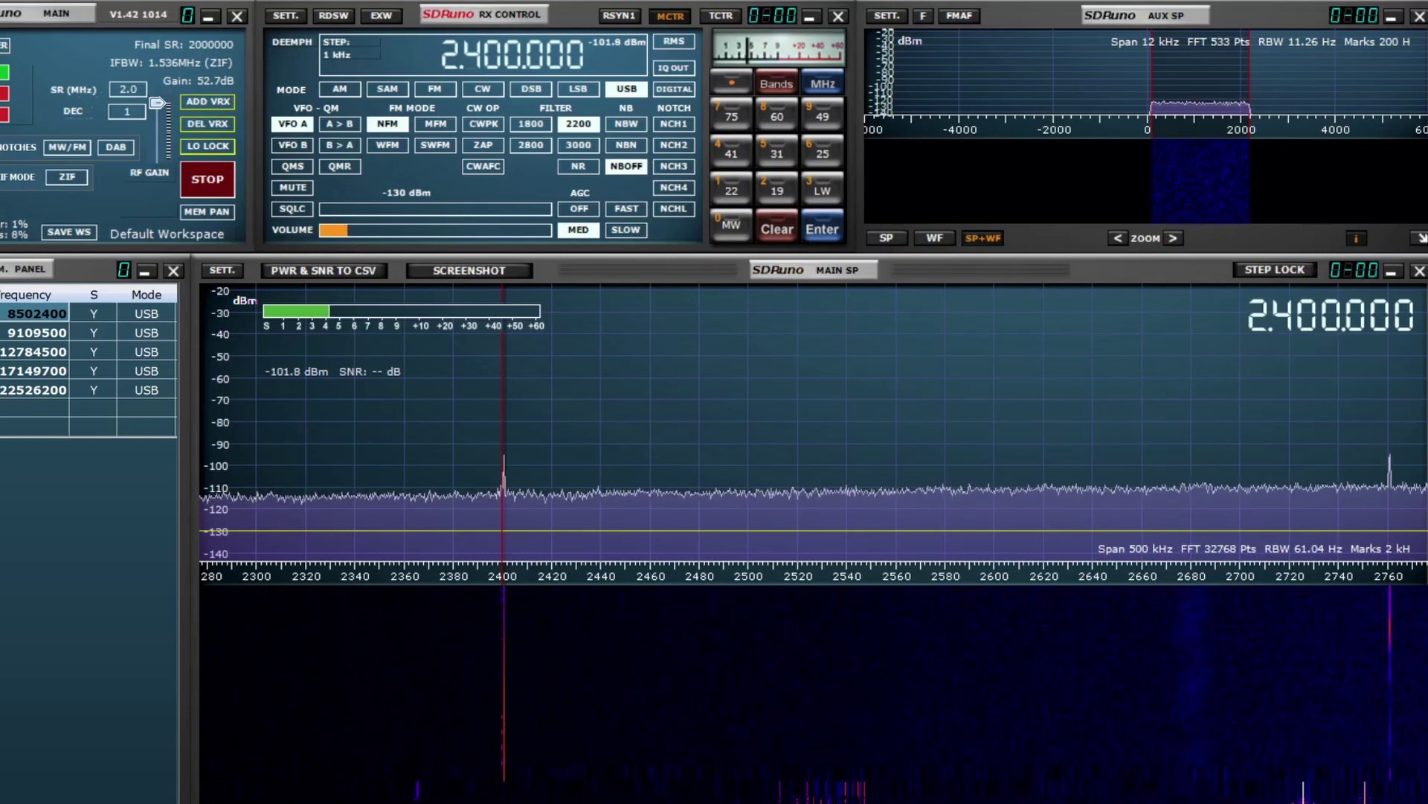
scroll(814, 573, "up", 2)
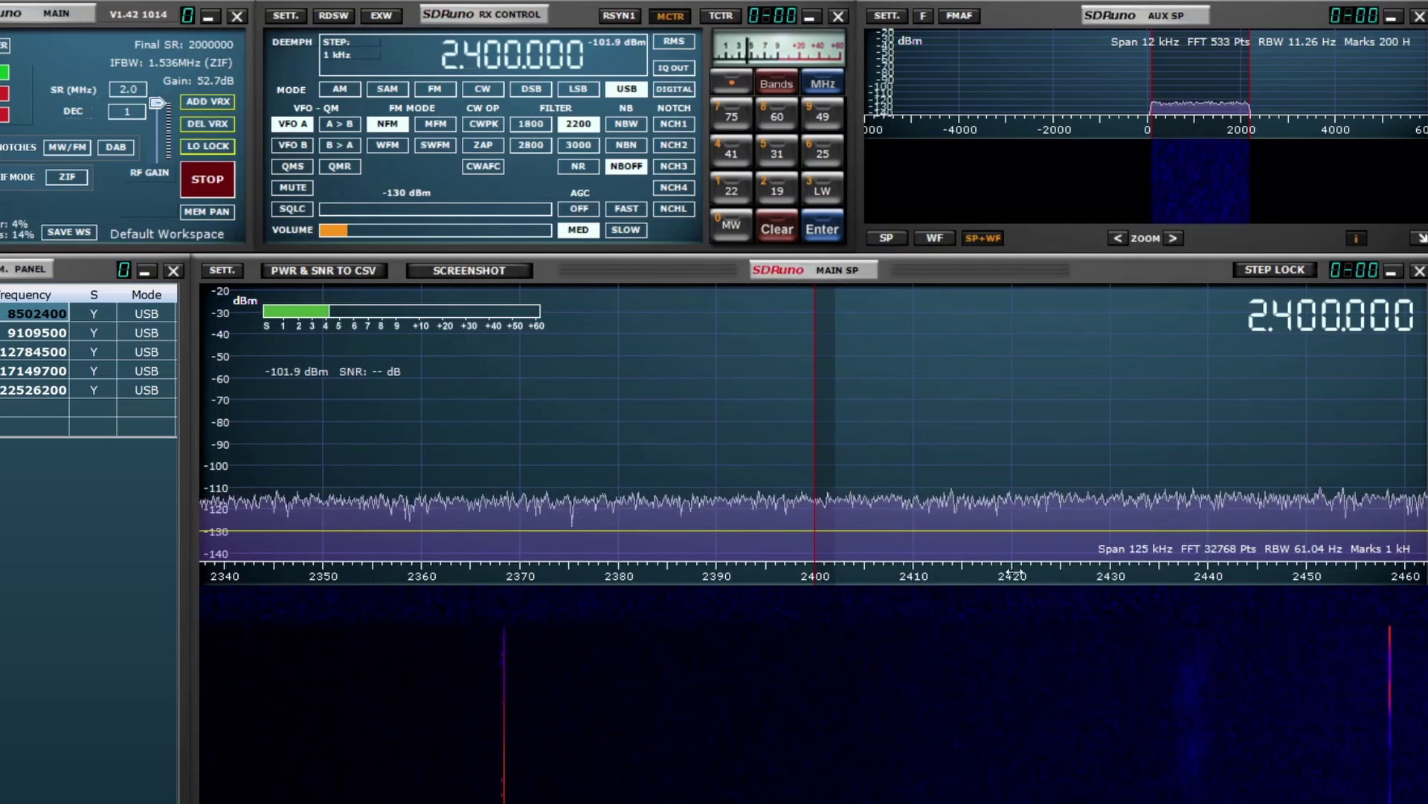
left_click_drag(1021, 586, 217, 586)
left_click_drag(1138, 586, 941, 564)
left_click_drag(1116, 574, 296, 589)
left_click(1266, 491)
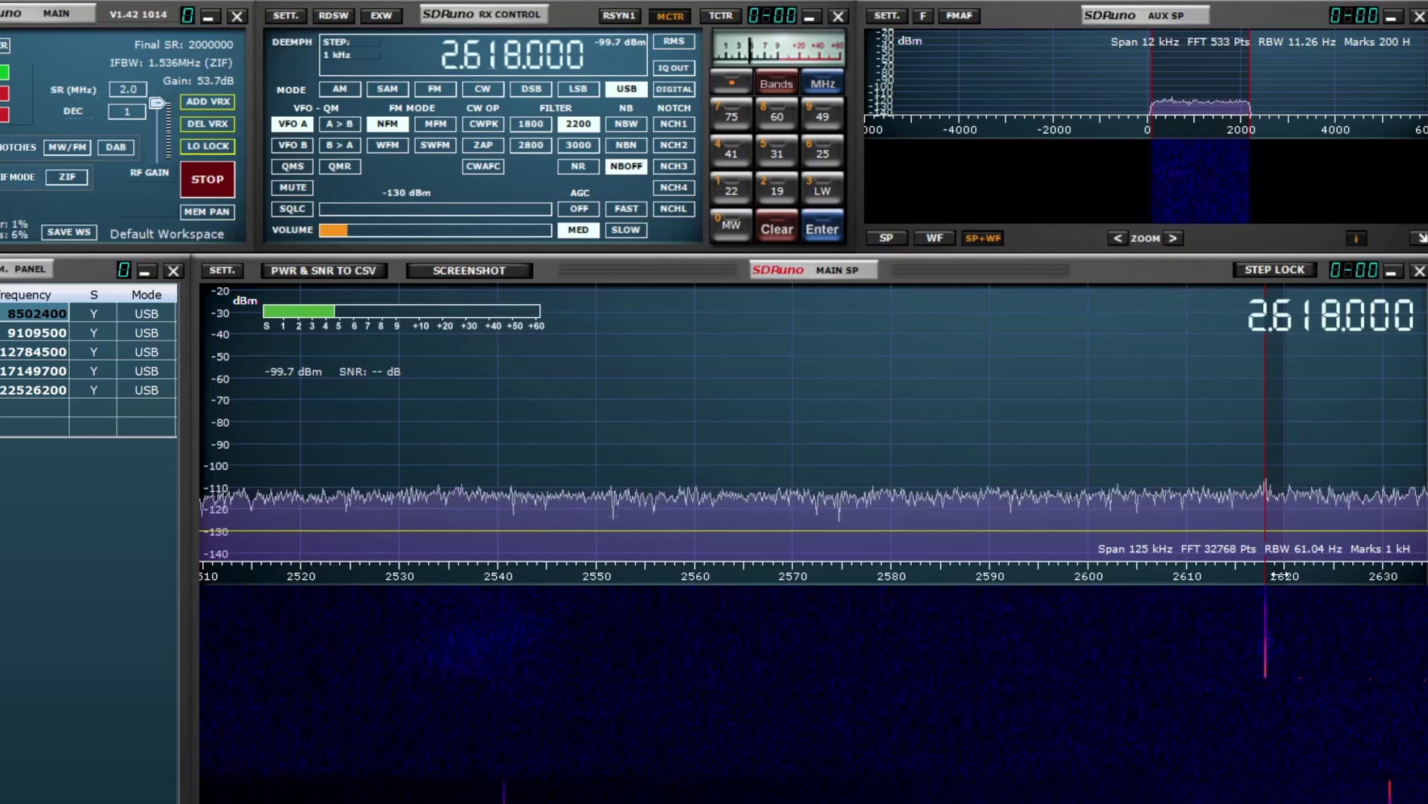
left_click_drag(1278, 575, 902, 599)
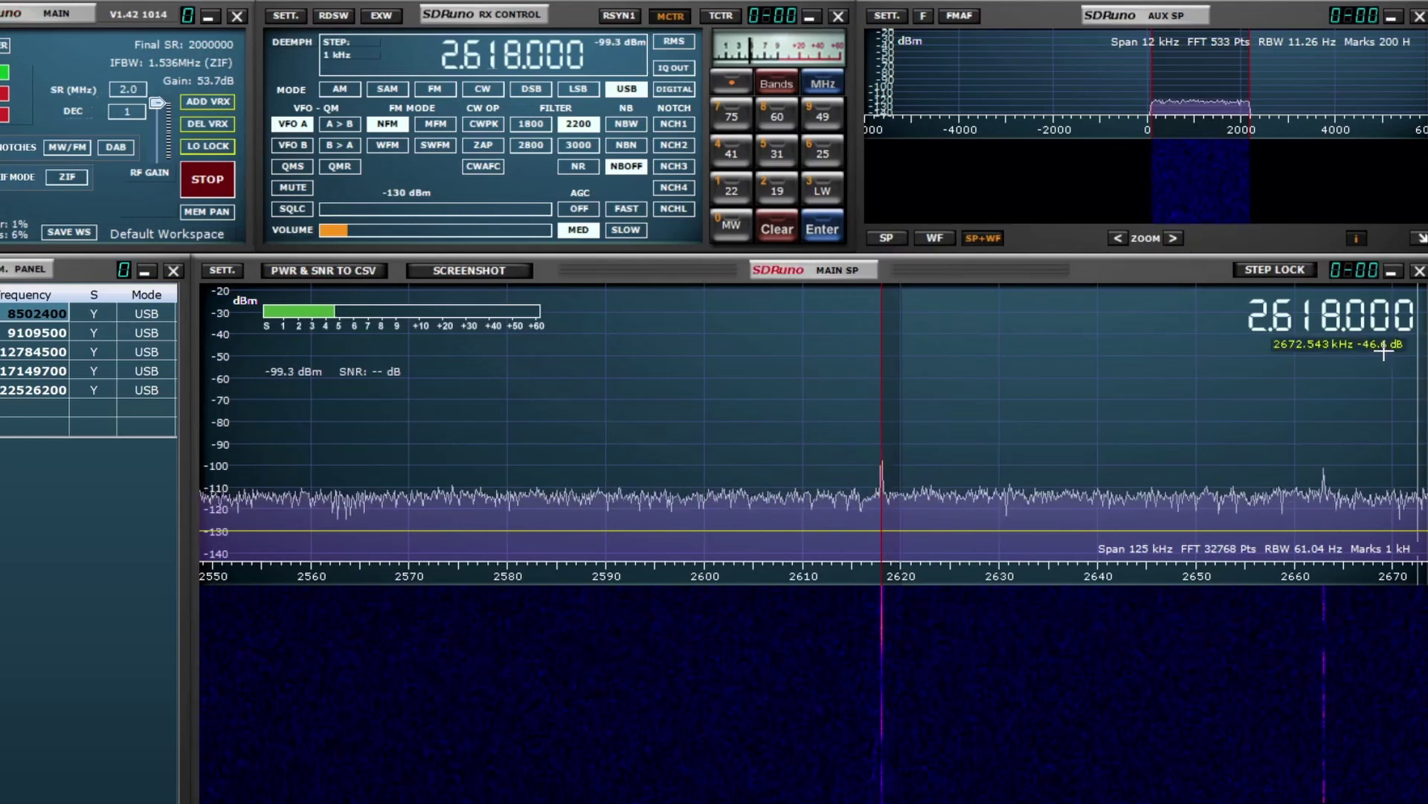
Switch to AM and tune the 2663 kHz carrier with an 8000 Hz filter.
left_click(351, 90)
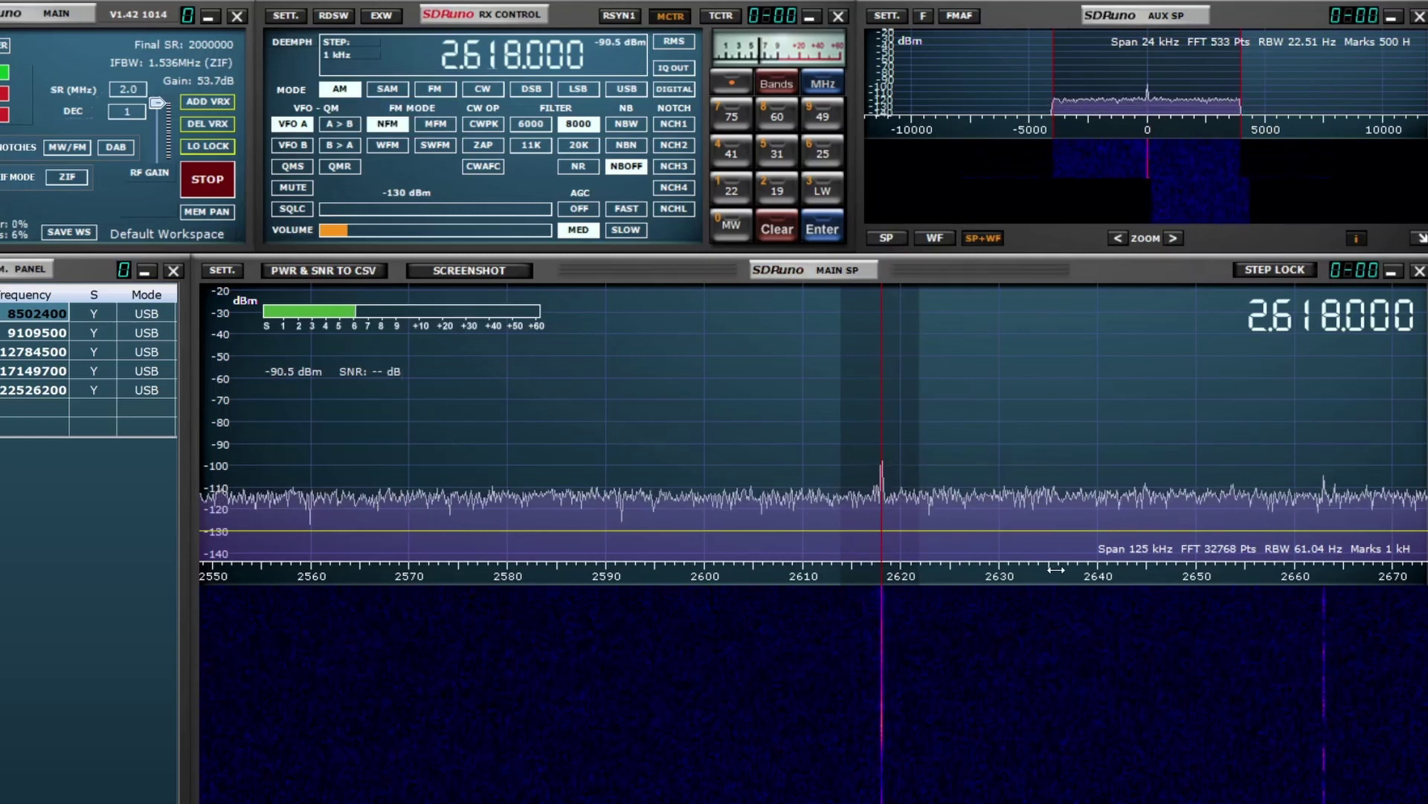
mouse_move(1056, 569)
left_mouse_down()
mouse_move(528, 560)
mouse_move(620, 560)
left_mouse_up()
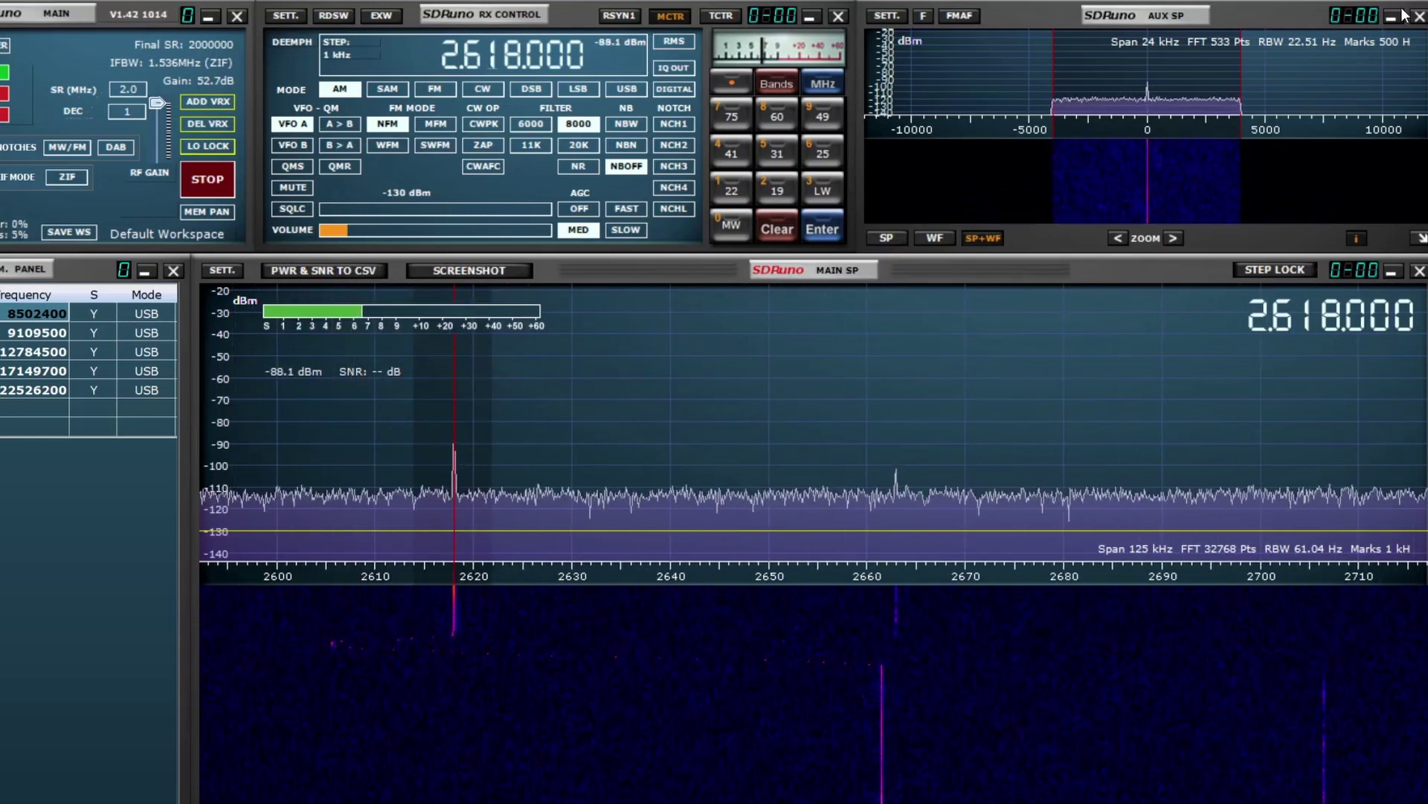
left_click(895, 495)
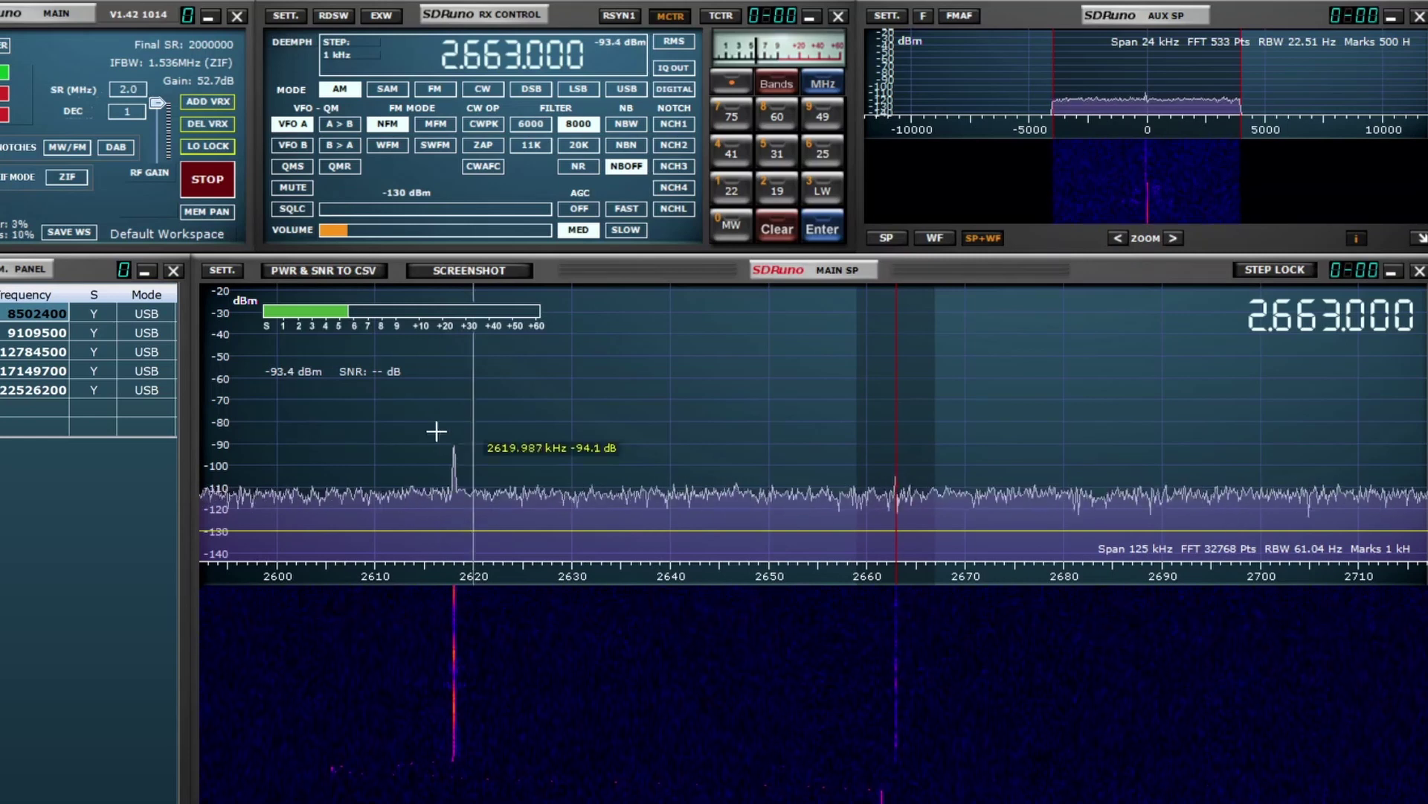
left_click(349, 238)
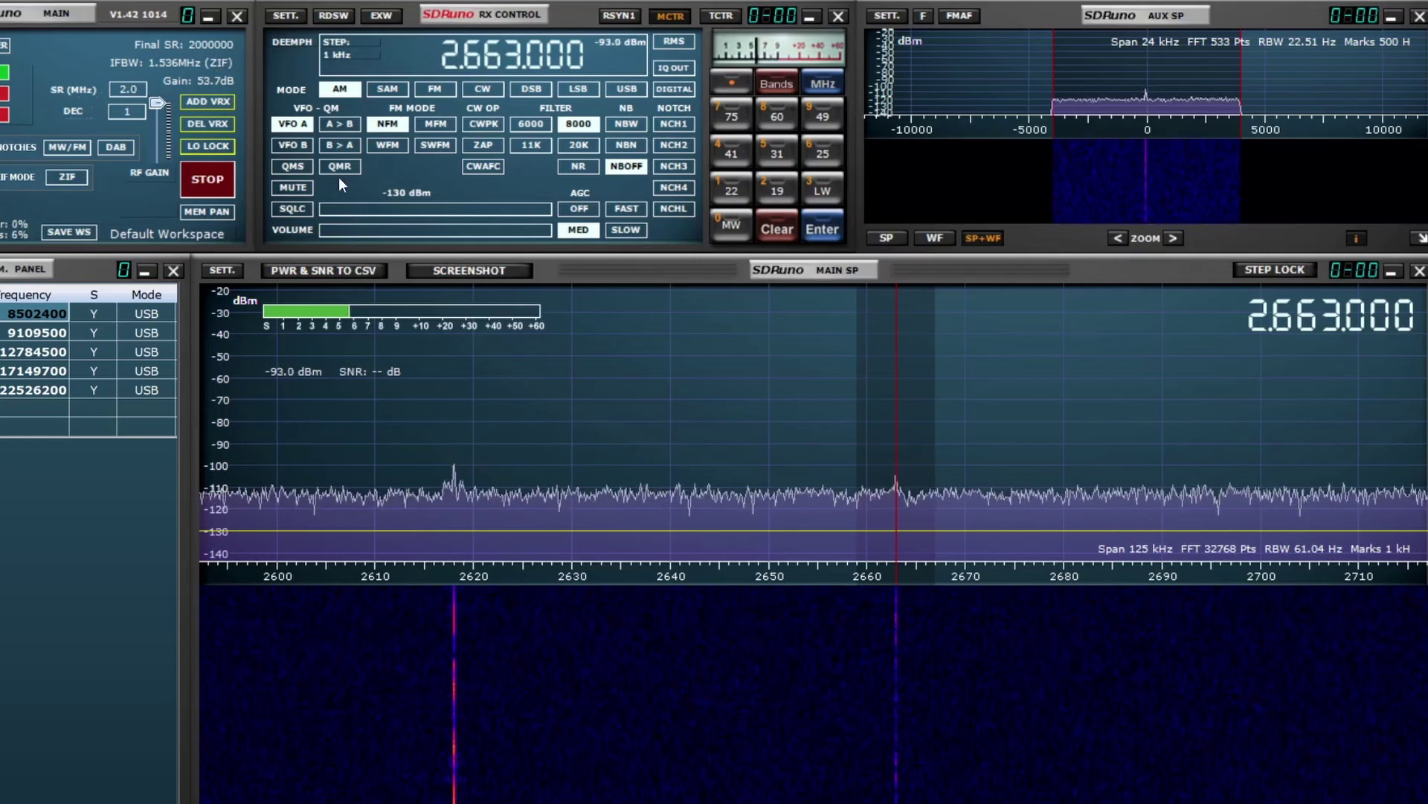
Return the IF mode to LIF, restart the receiver, and tune to the 2583 kHz AM peak.
left_click(60, 178)
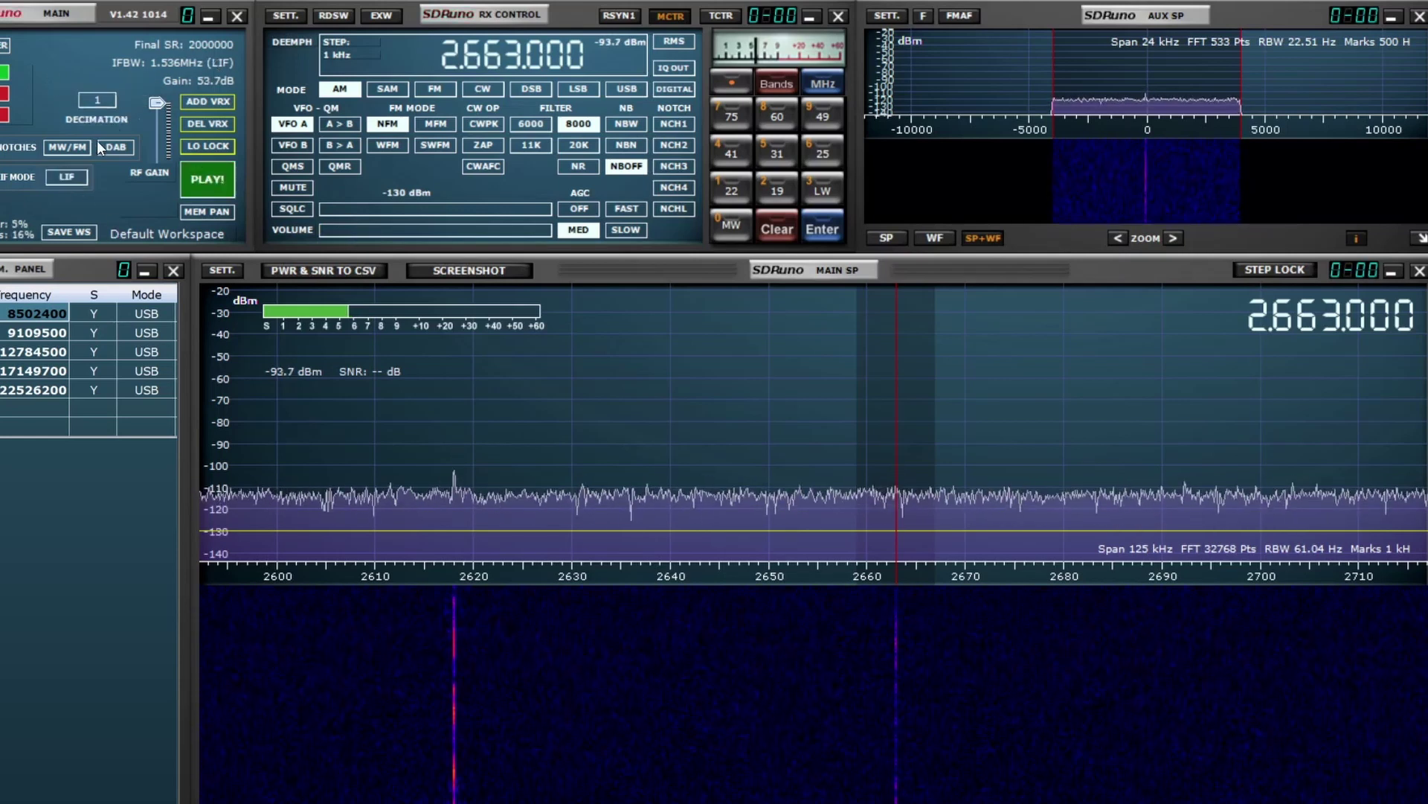
left_click(206, 178)
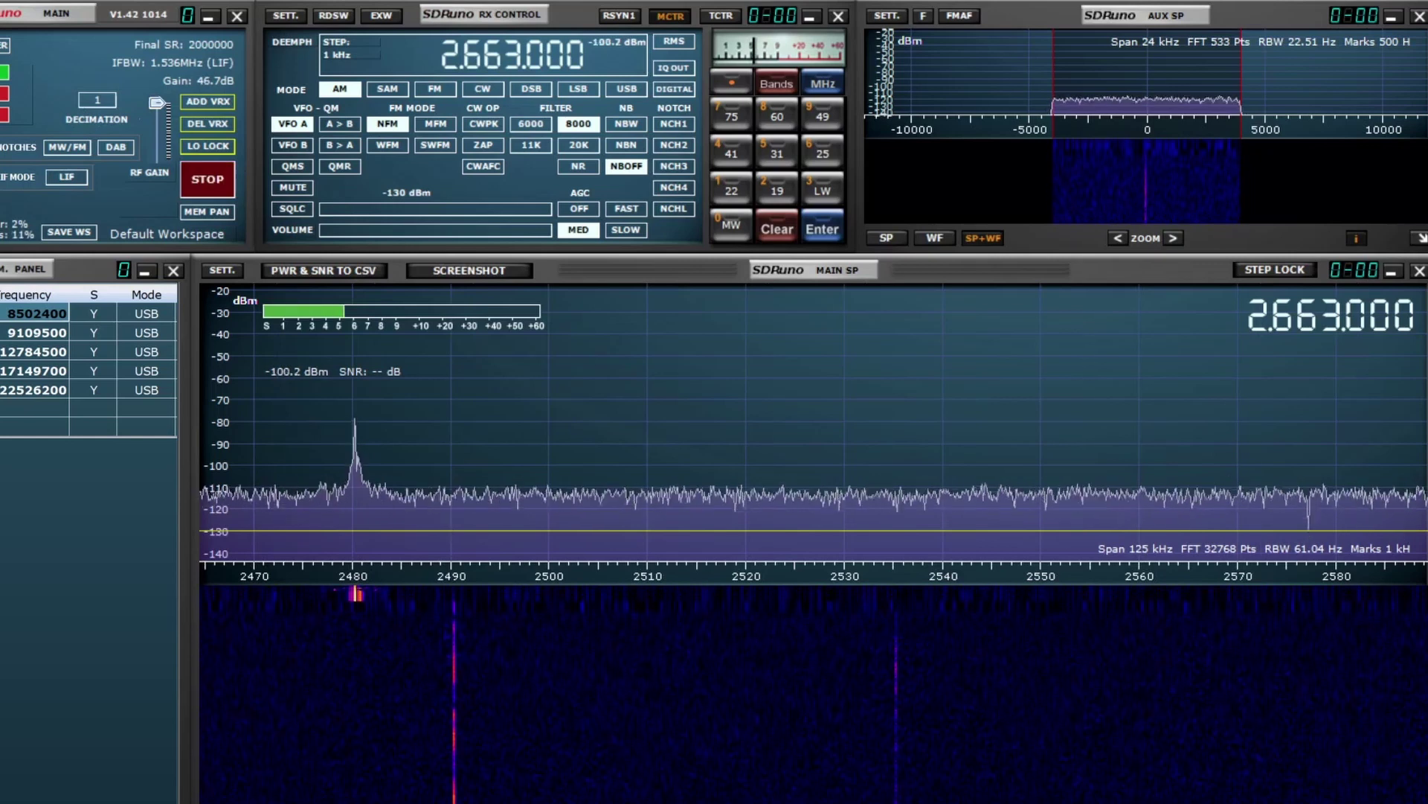
scroll(542, 615, "down", 1)
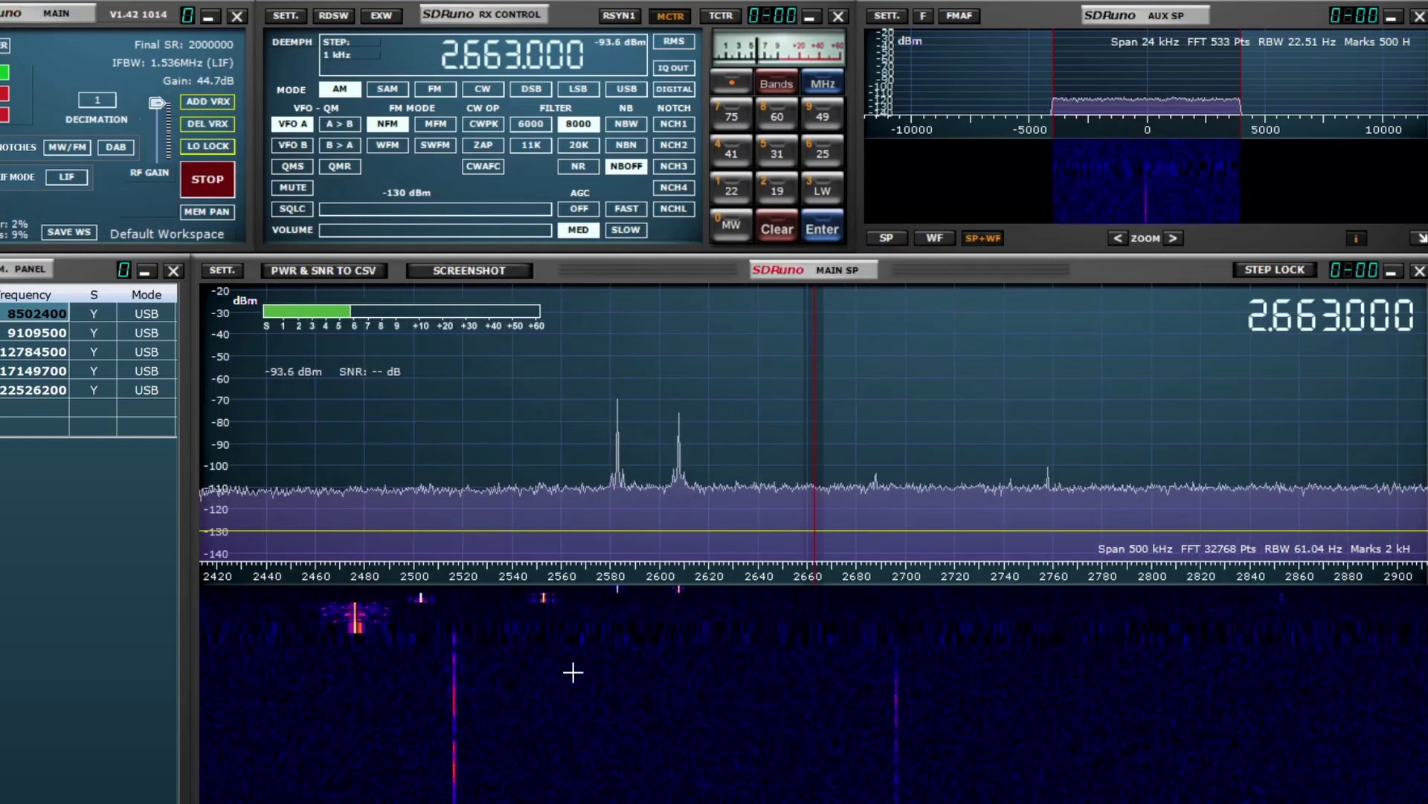
left_click(618, 513)
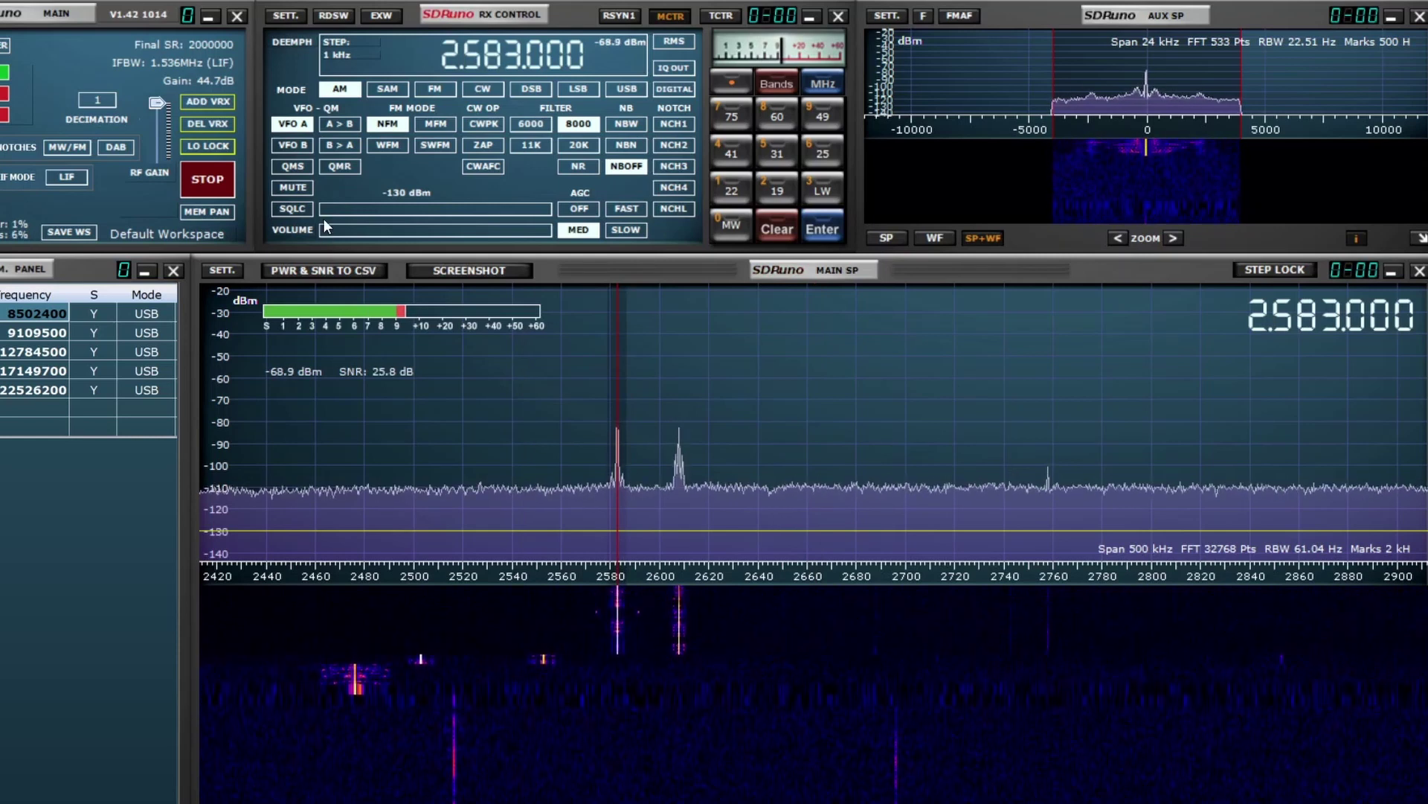
Set a comfortable listening volume and lower the RF gain to 46.7 dB.
left_click_drag(326, 229, 367, 232)
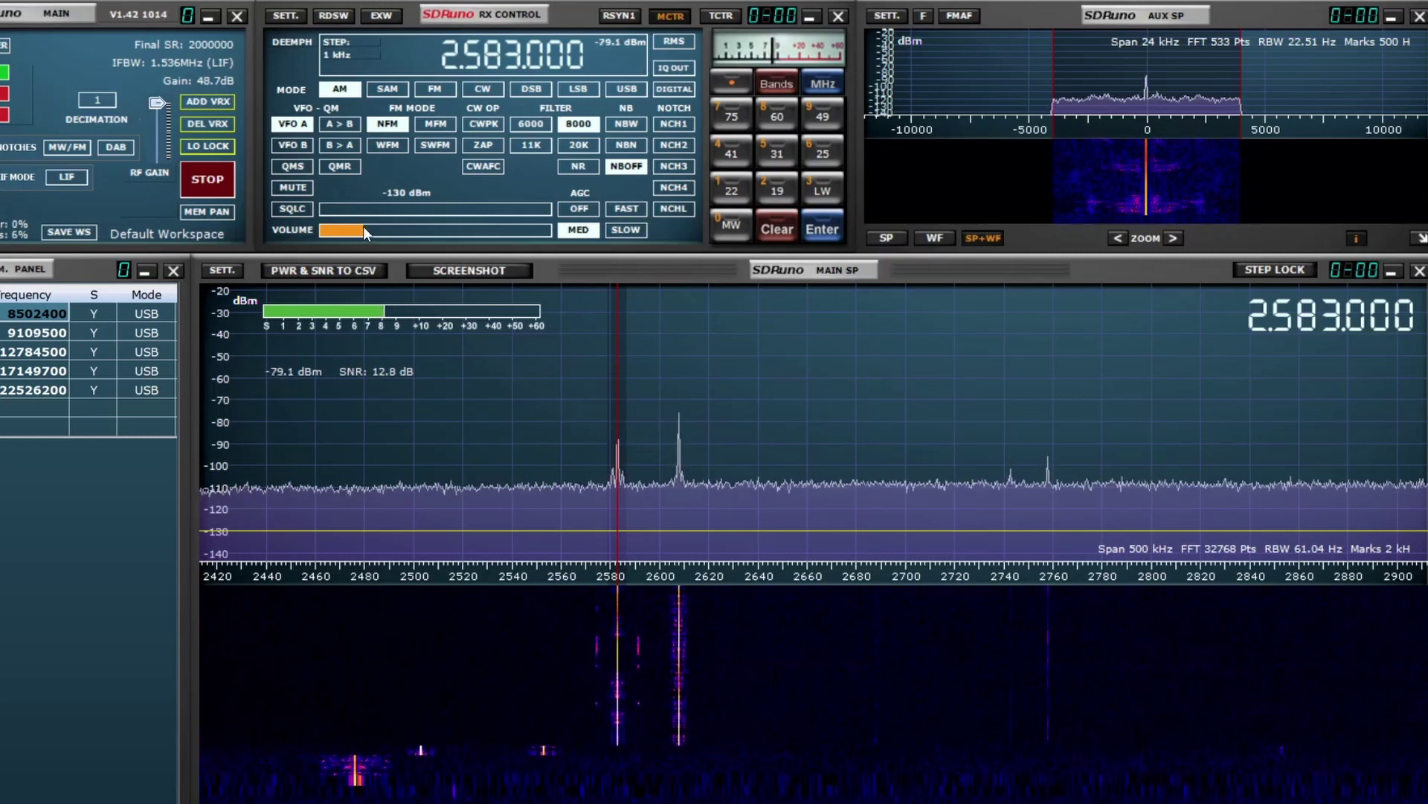
left_click_drag(363, 226, 346, 226)
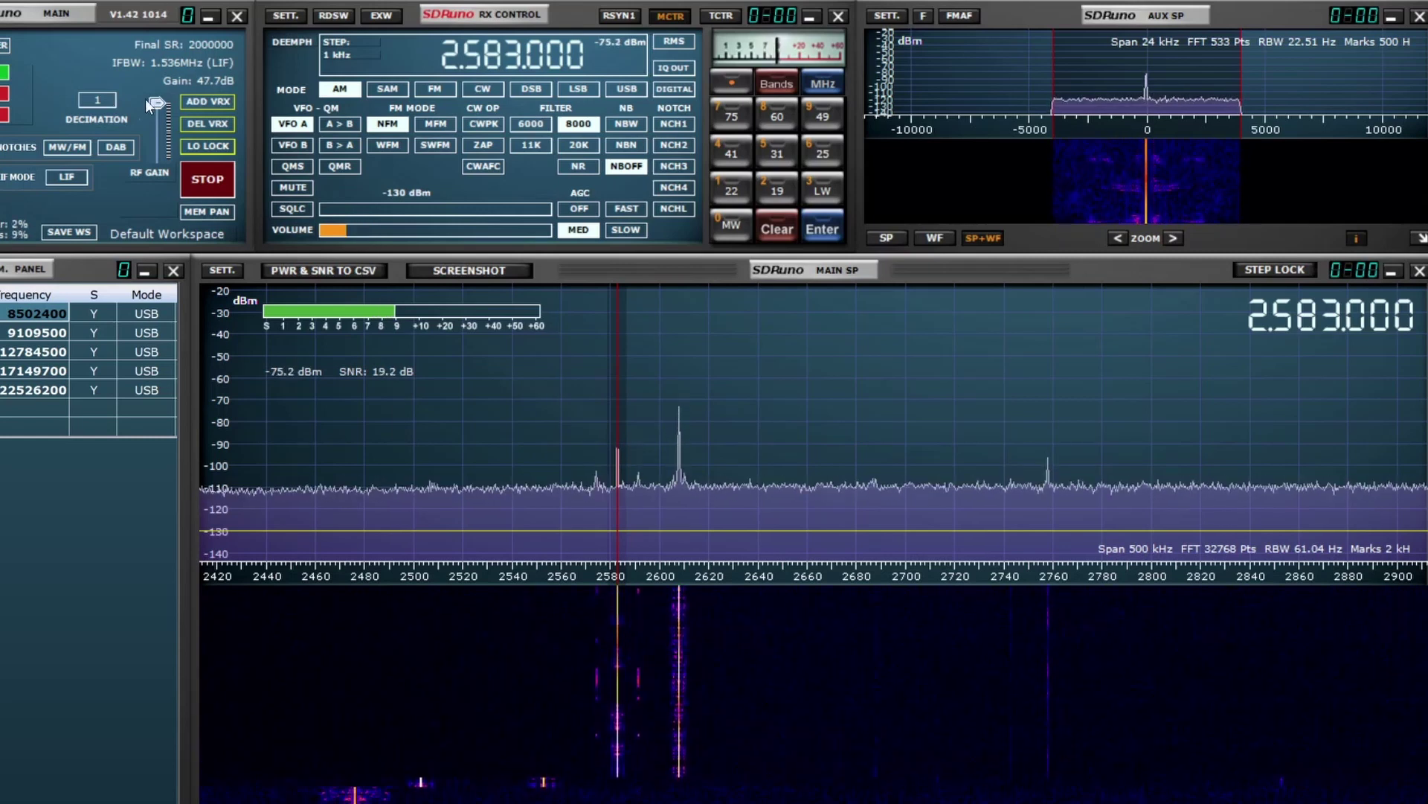
mouse_move(154, 101)
left_mouse_down()
mouse_move(157, 160)
mouse_move(150, 95)
left_mouse_up()
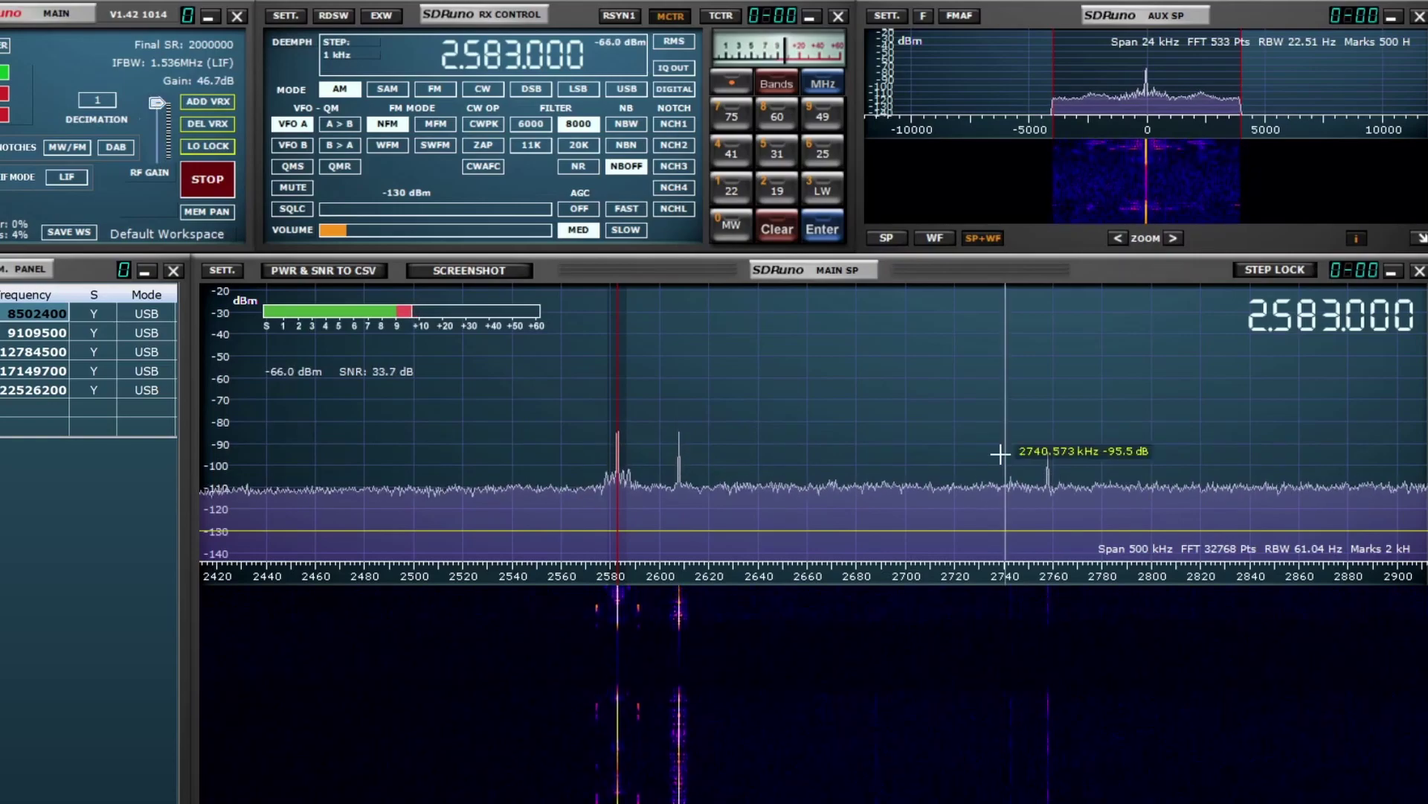